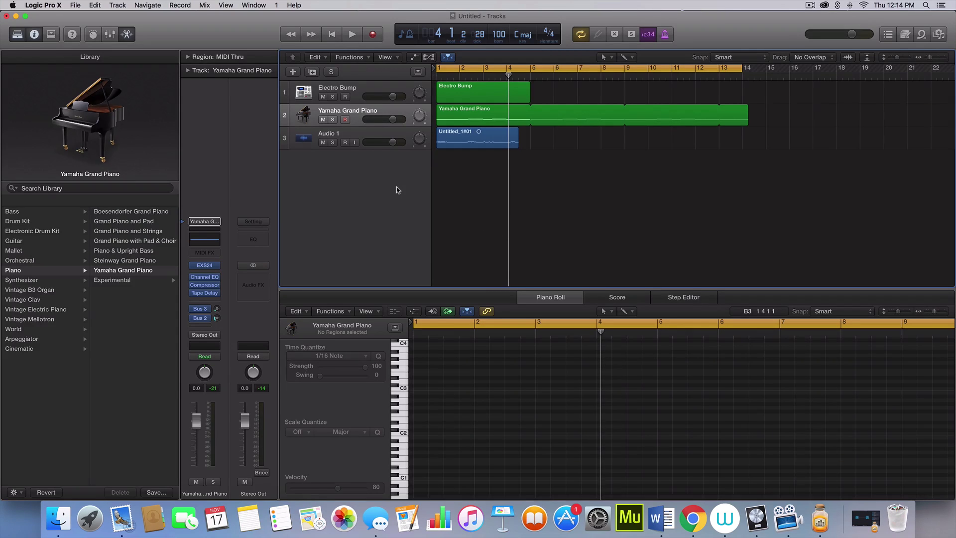
# - Look at the preset pack and tutorial website in the browser, and switch back to Logic Pro X
pyautogui.hotkey('ctrl', 'Right')
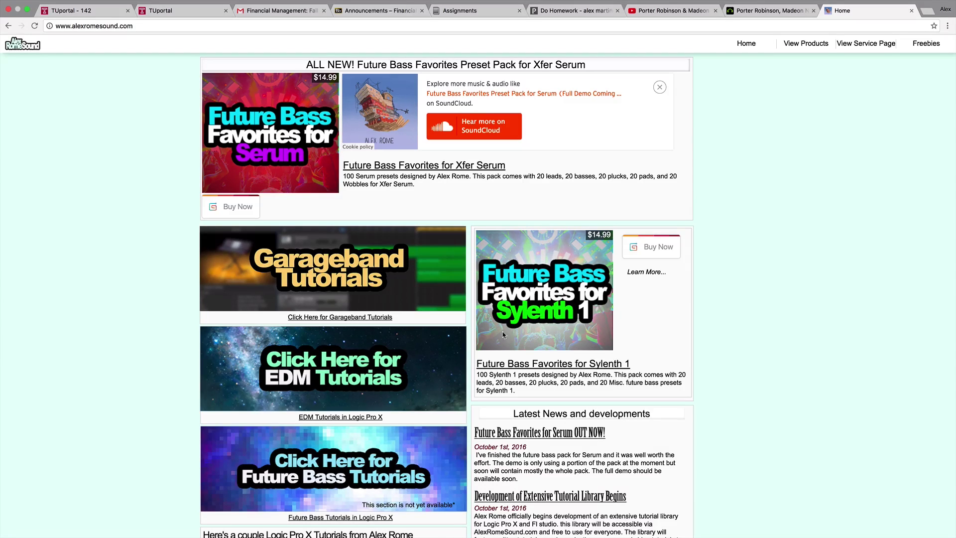
pyautogui.hotkey('ctrl', 'Left')
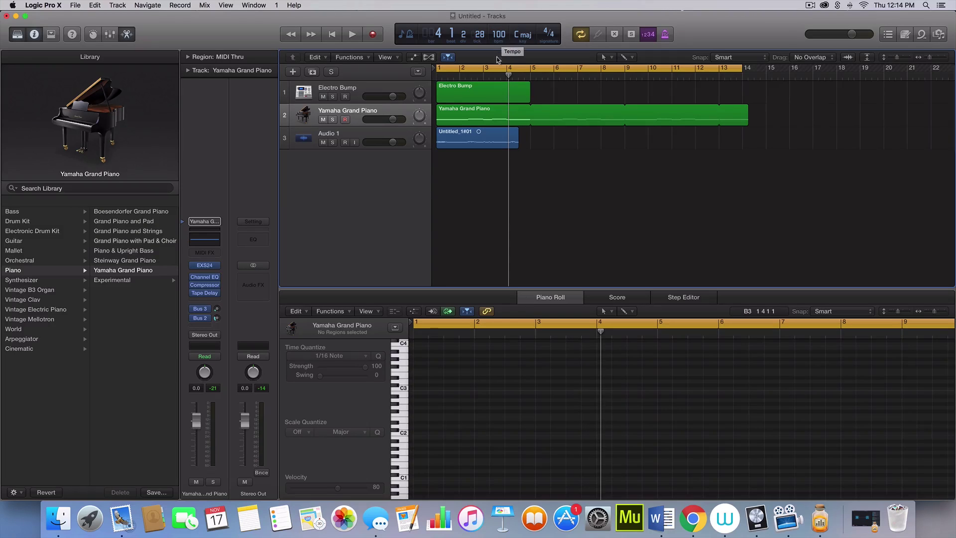
# - Play the Yamaha Grand Piano track on its own to hear the melody, and end the solo
pyautogui.click(382, 133)
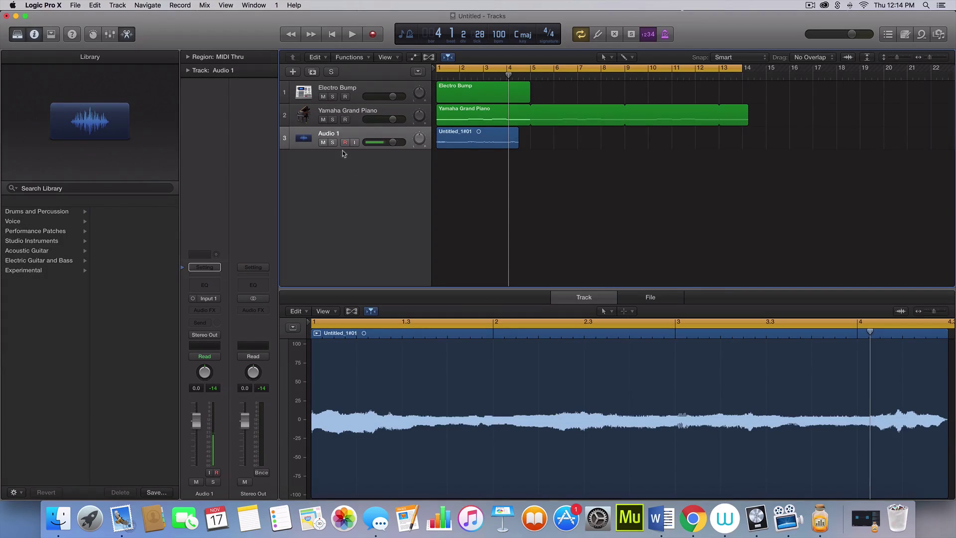
pyautogui.click(439, 118)
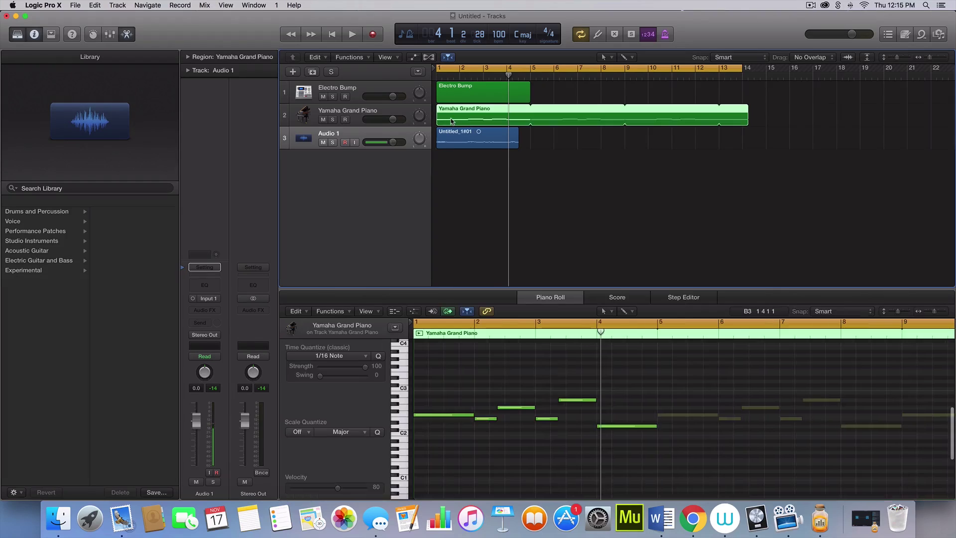
pyautogui.click(333, 119)
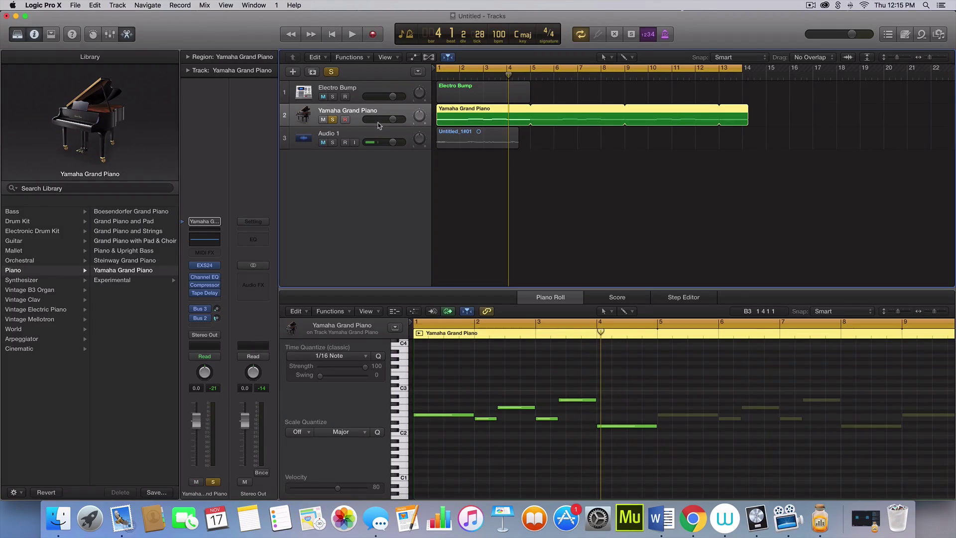
pyautogui.press('space')
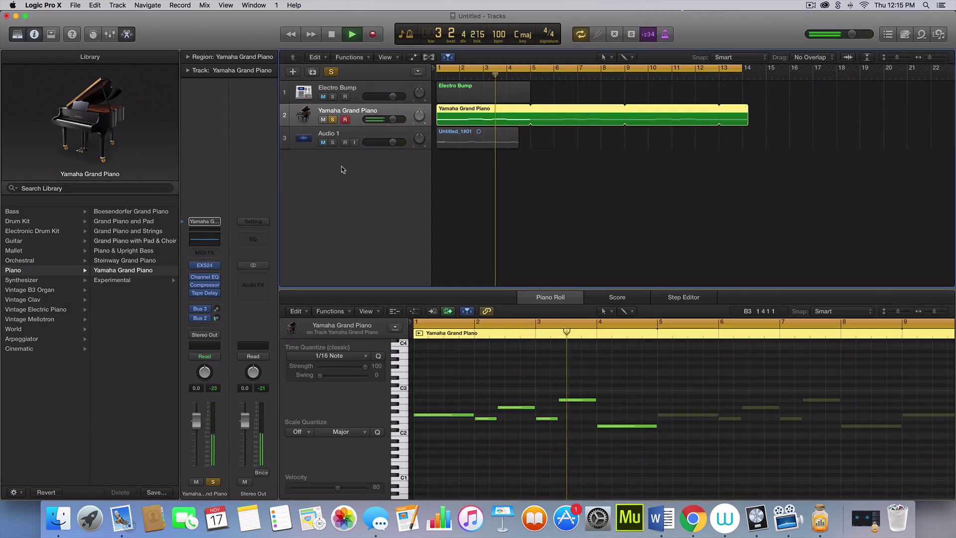
pyautogui.press('space')
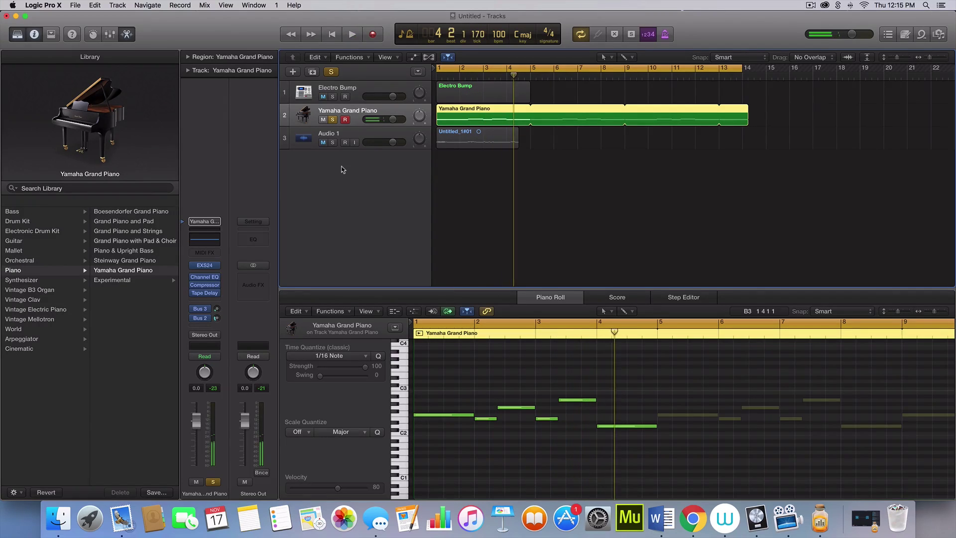
pyautogui.click(333, 120)
pyautogui.click(513, 161)
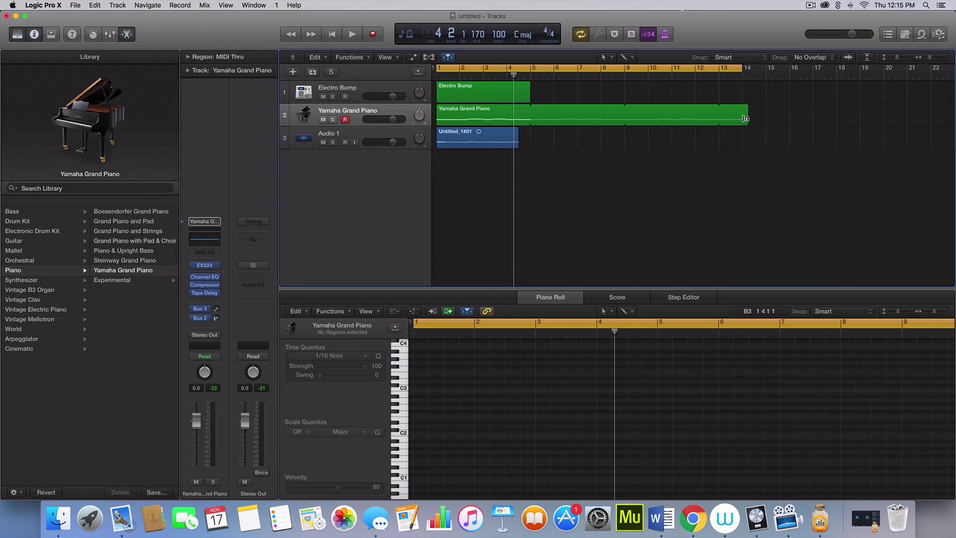
# - Extend the looped Yamaha Grand Piano region and the cycle range to bar 17
pyautogui.moveTo(742, 123); pyautogui.dragTo(807, 124)
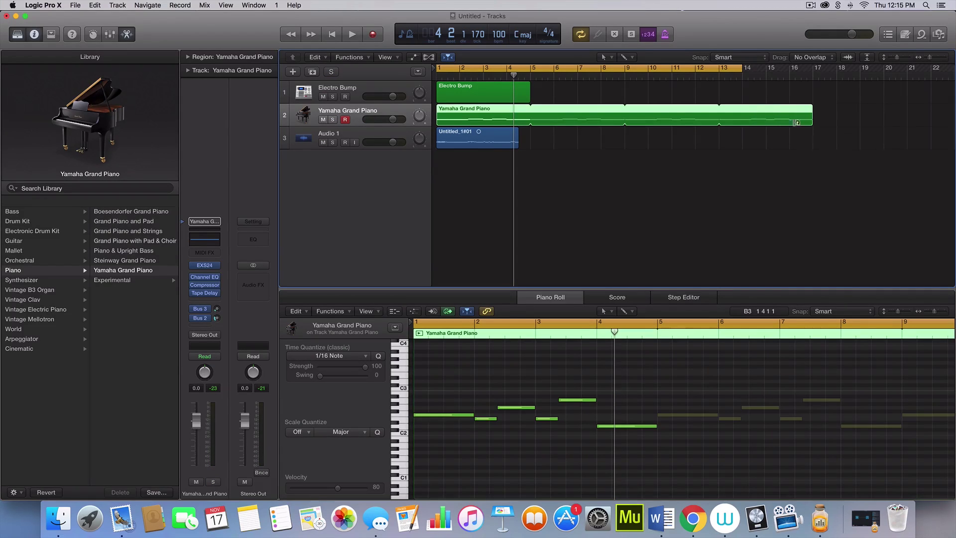
pyautogui.moveTo(747, 68); pyautogui.dragTo(812, 68)
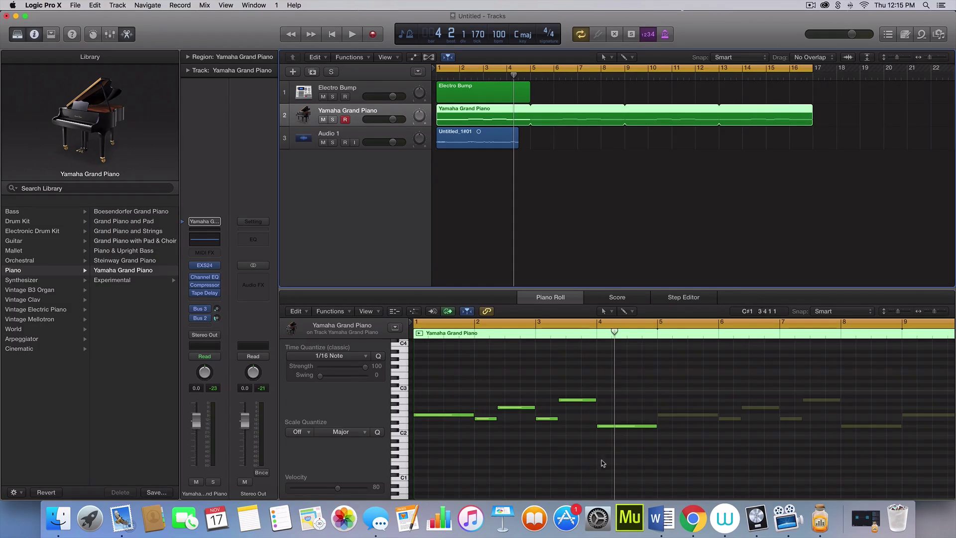
pyautogui.scroll(2, 603, 460)
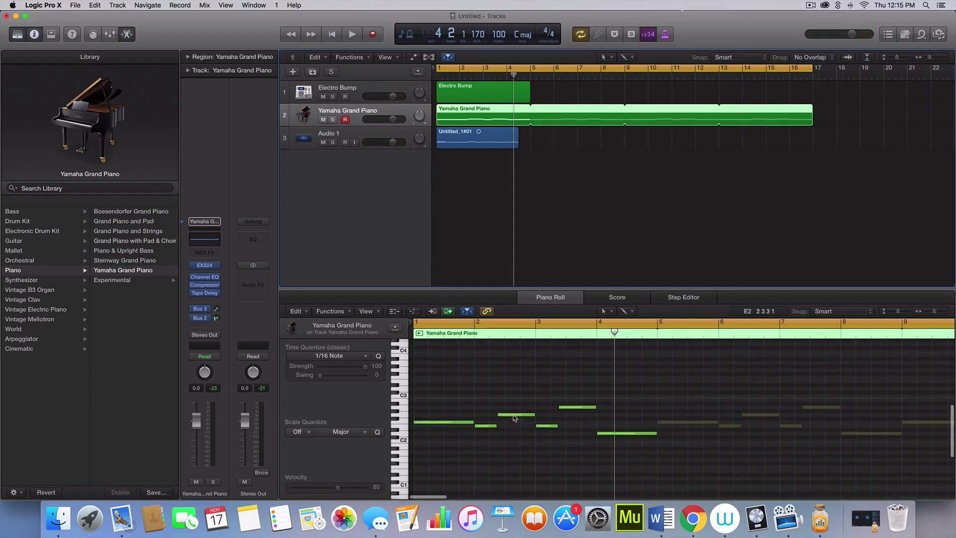
# - Play the Audio 1 recording from the start in solo, and bring the other tracks back in before stopping
pyautogui.click(380, 129)
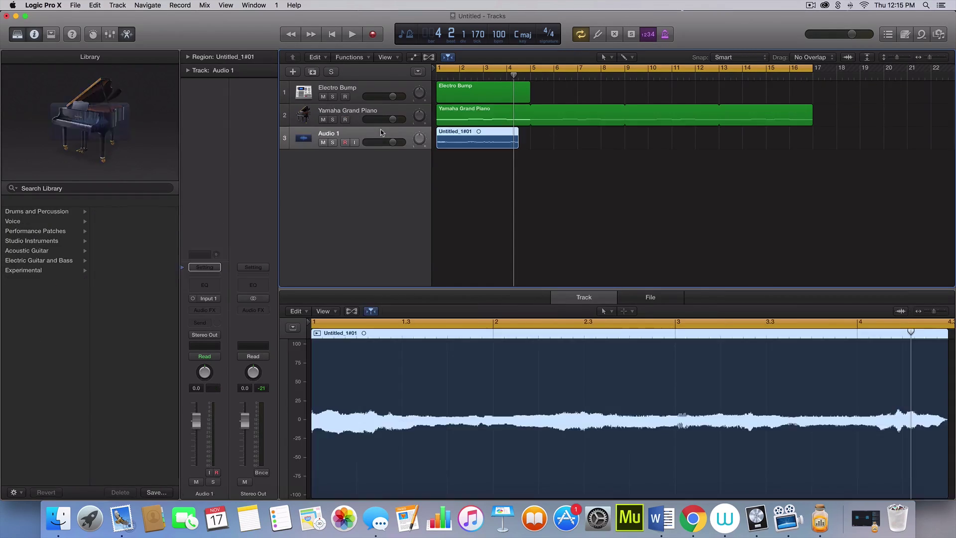
pyautogui.click(333, 142)
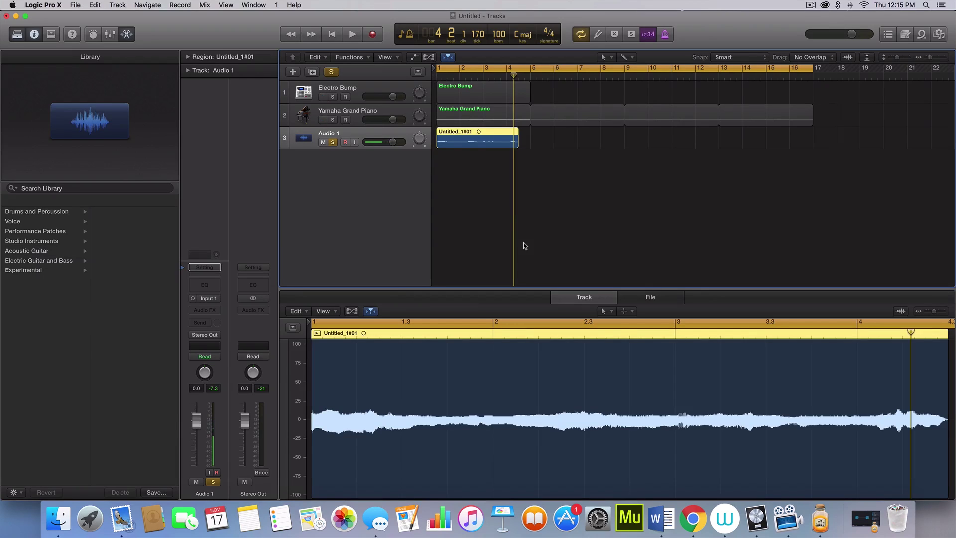
pyautogui.click(476, 192)
pyautogui.press('Return')
pyautogui.press('space')
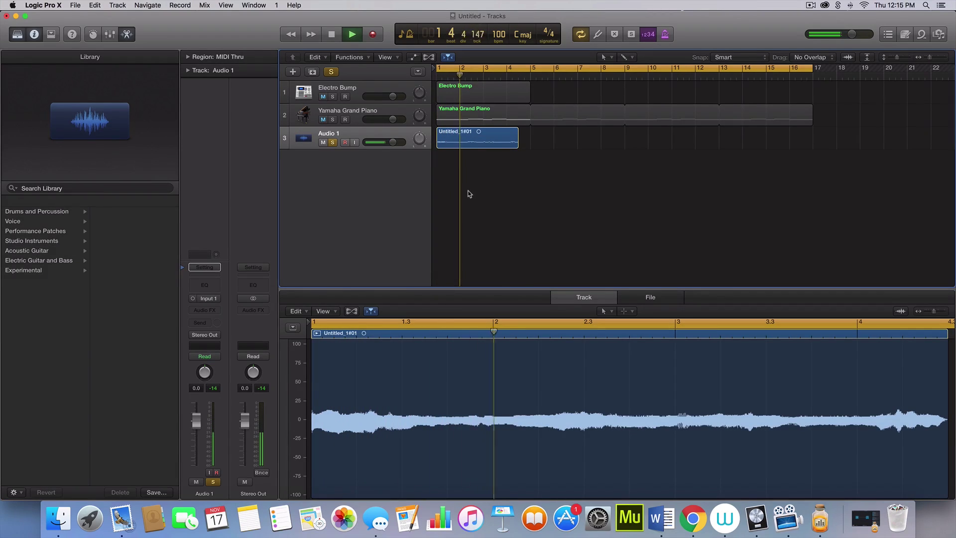
pyautogui.click(332, 143)
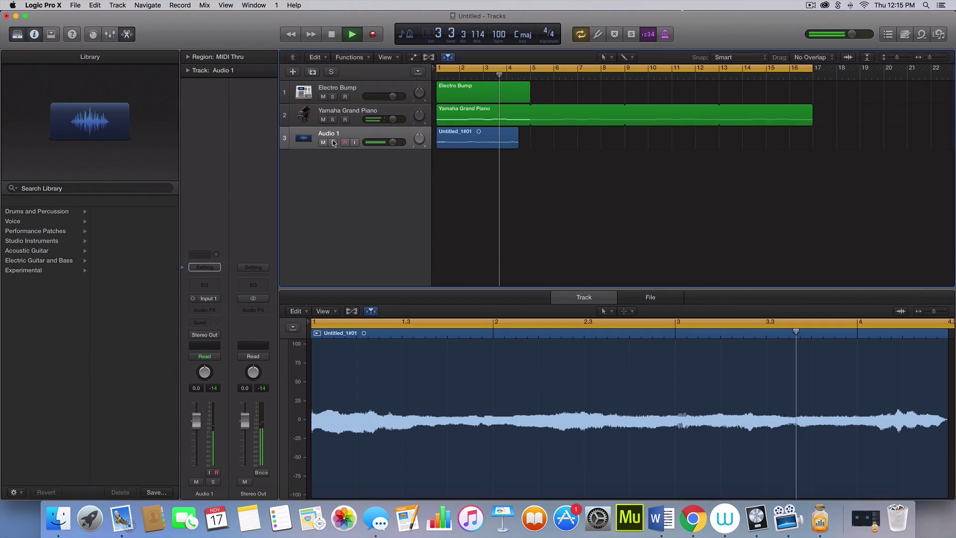
pyautogui.press('space')
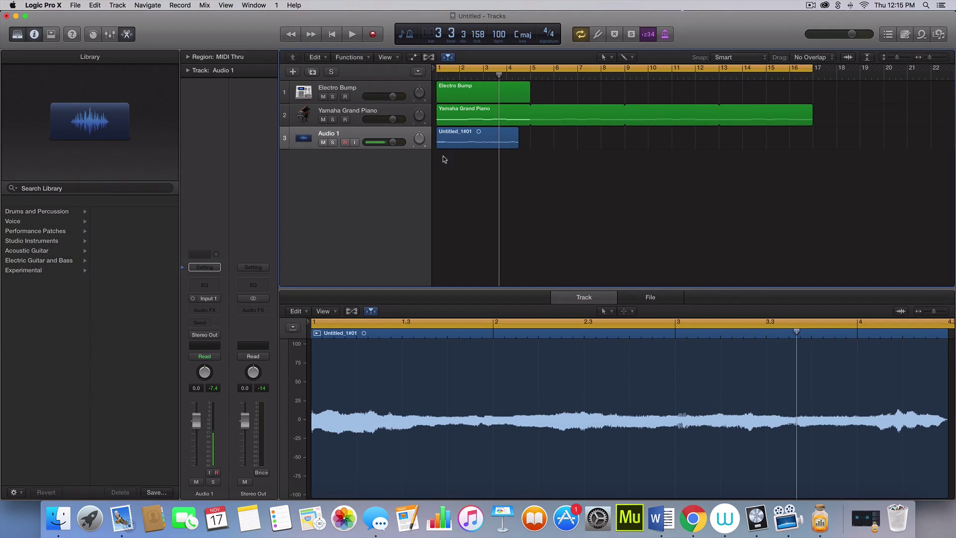
# - Mute the Audio 1 track
pyautogui.scroll(5, 486, 145)
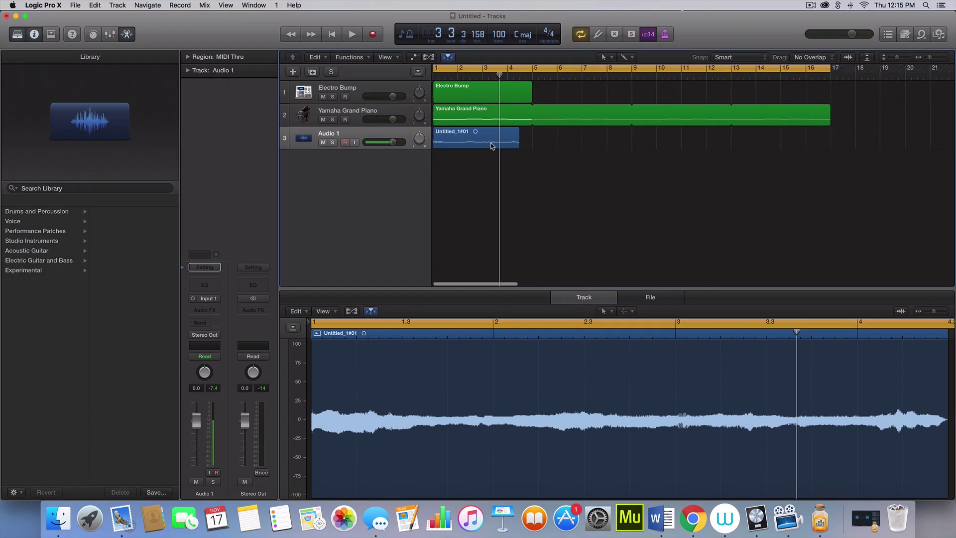
pyautogui.hscroll(1, 481, 144)
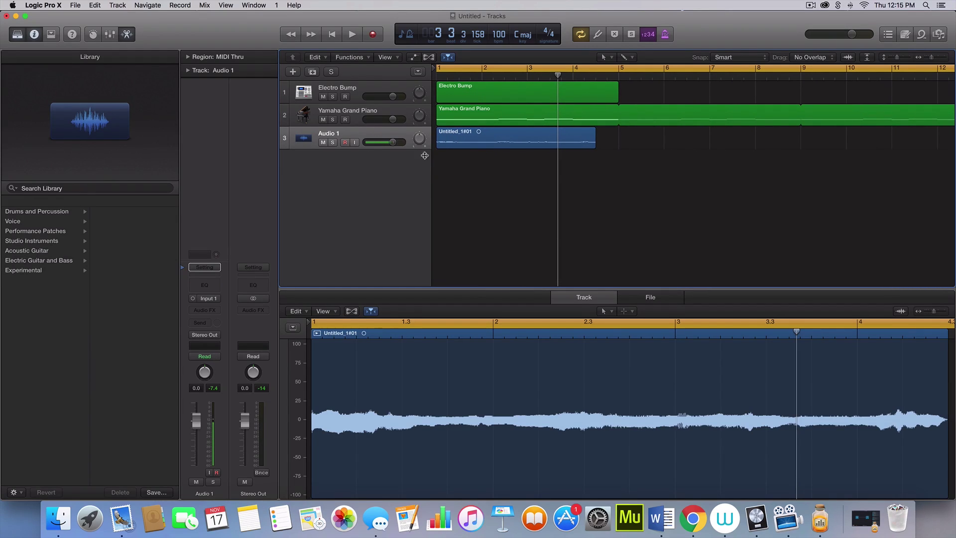
pyautogui.click(322, 143)
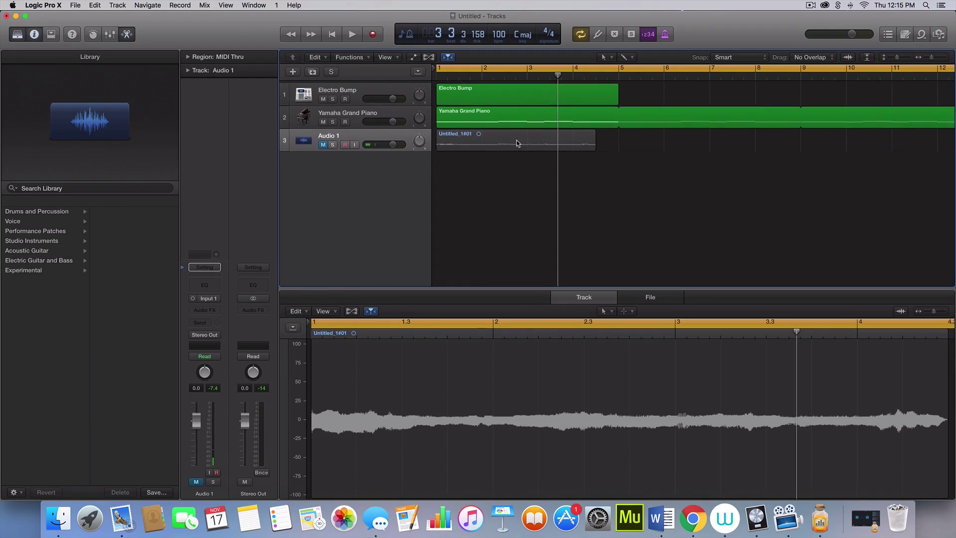
# - Show the Electro Bump drum region in the Piano Roll and pick the C1 row in bar 1
pyautogui.click(360, 108)
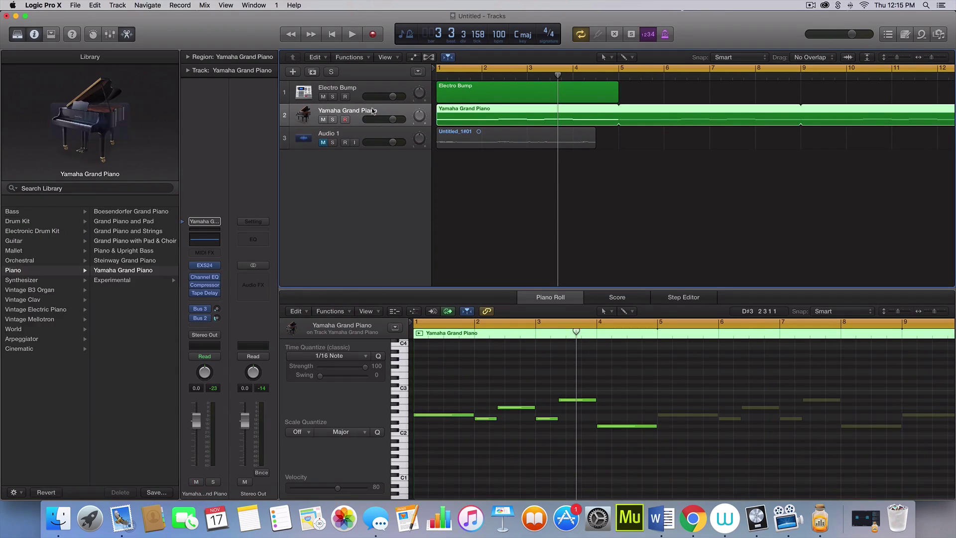
pyautogui.click(359, 90)
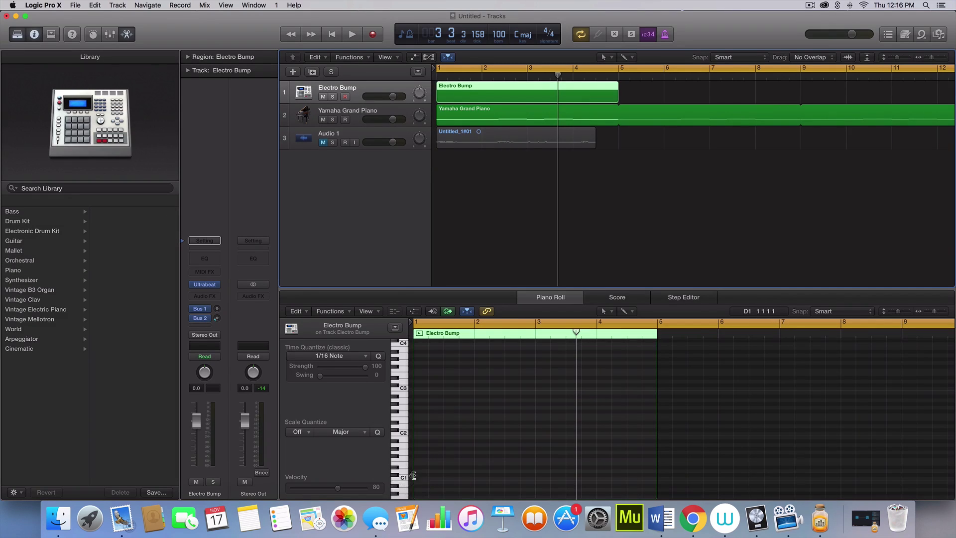
pyautogui.click(434, 478)
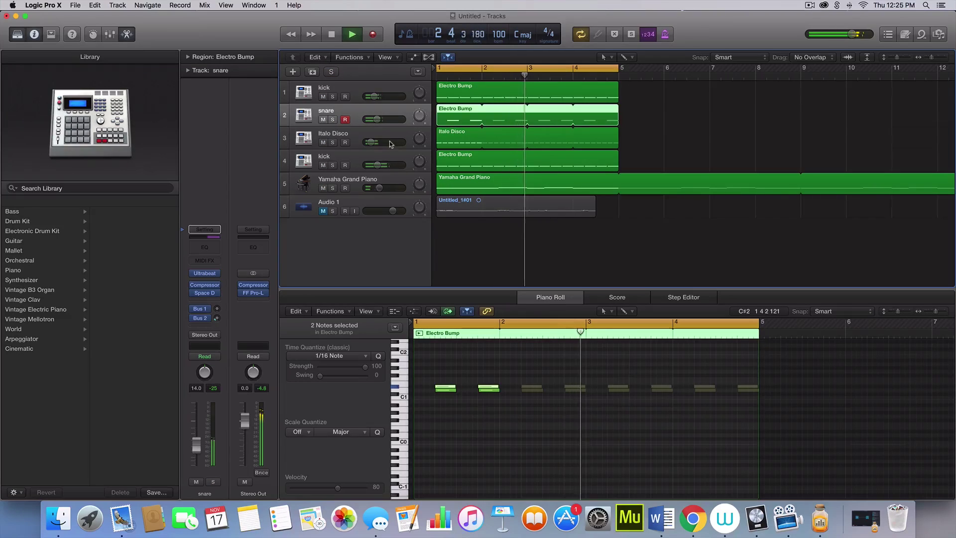
# - Stop playback, and audition the Italo Disco and lower kick tracks soloed together, clearing both solos at the end
pyautogui.press('space')
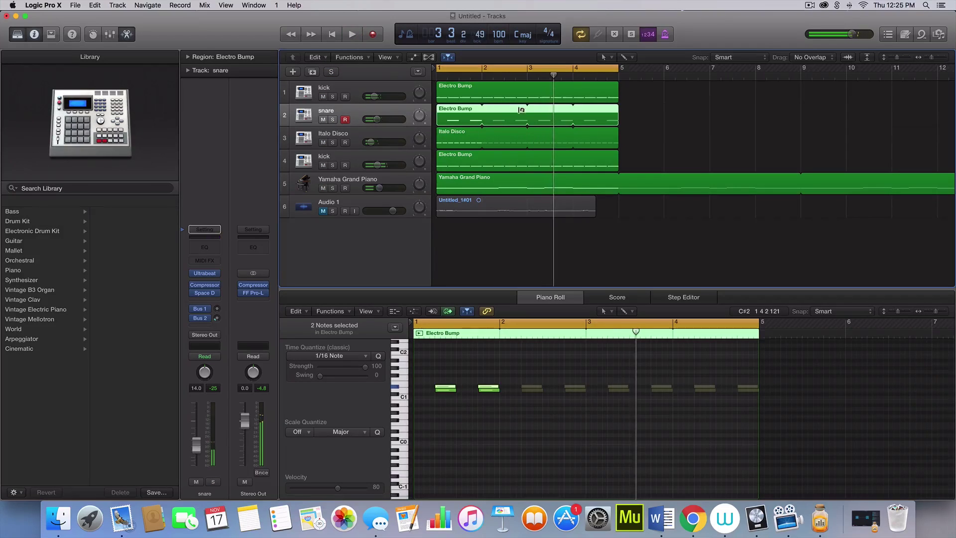
pyautogui.moveTo(651, 158); pyautogui.dragTo(533, 89)
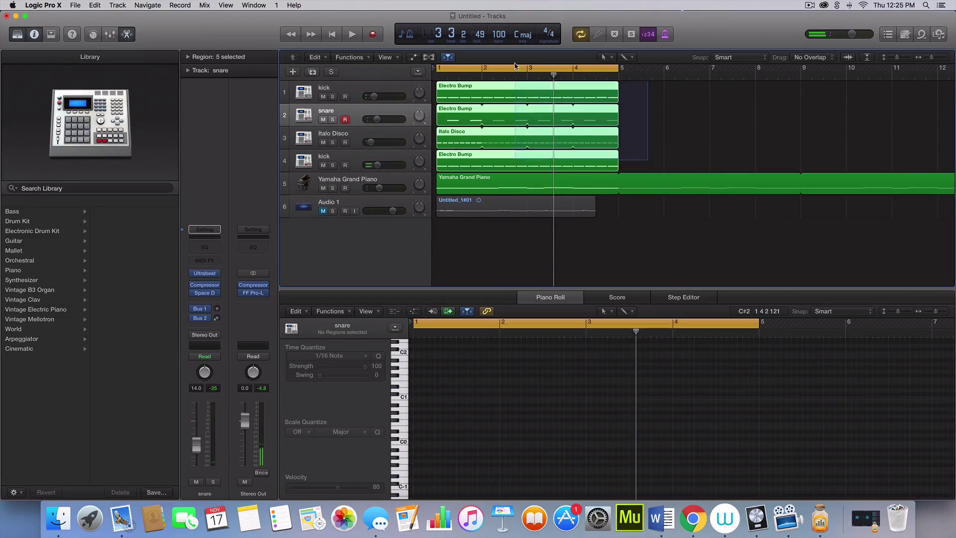
pyautogui.click(352, 132)
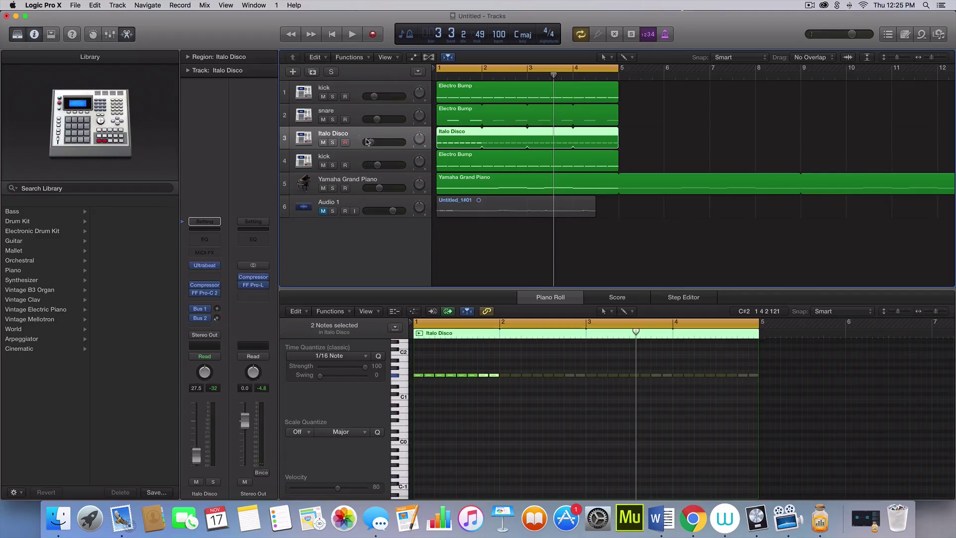
pyautogui.click(332, 142)
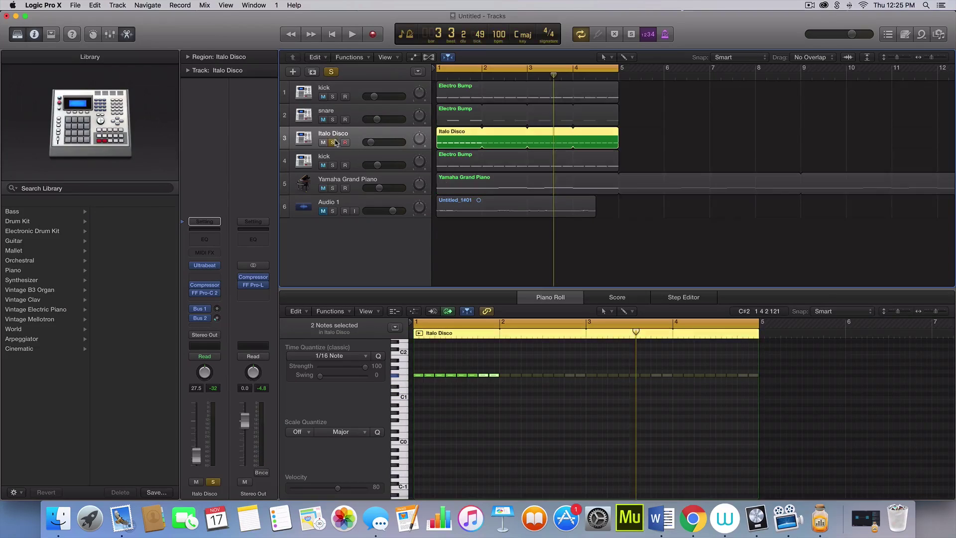
pyautogui.click(333, 165)
pyautogui.press('space')
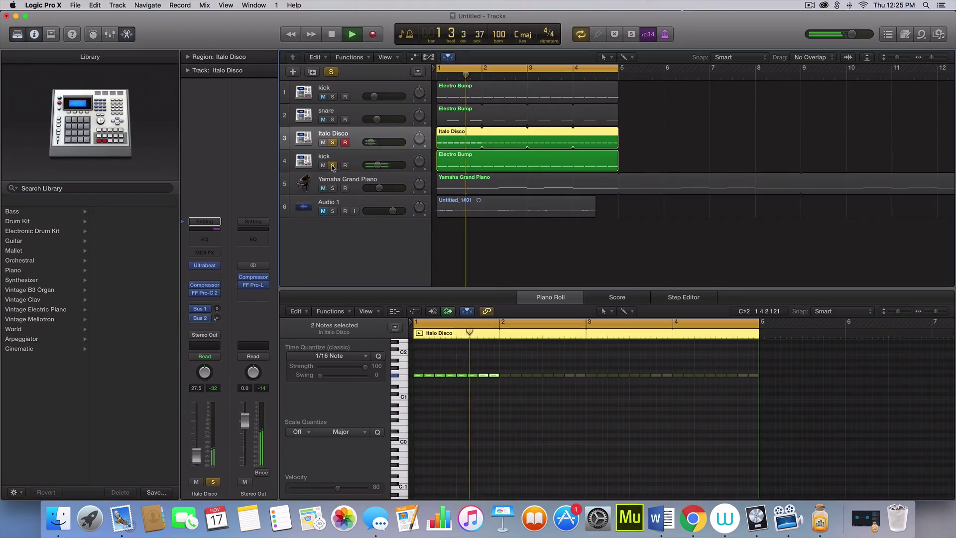
pyautogui.click(332, 165)
pyautogui.press('space')
pyautogui.click(333, 142)
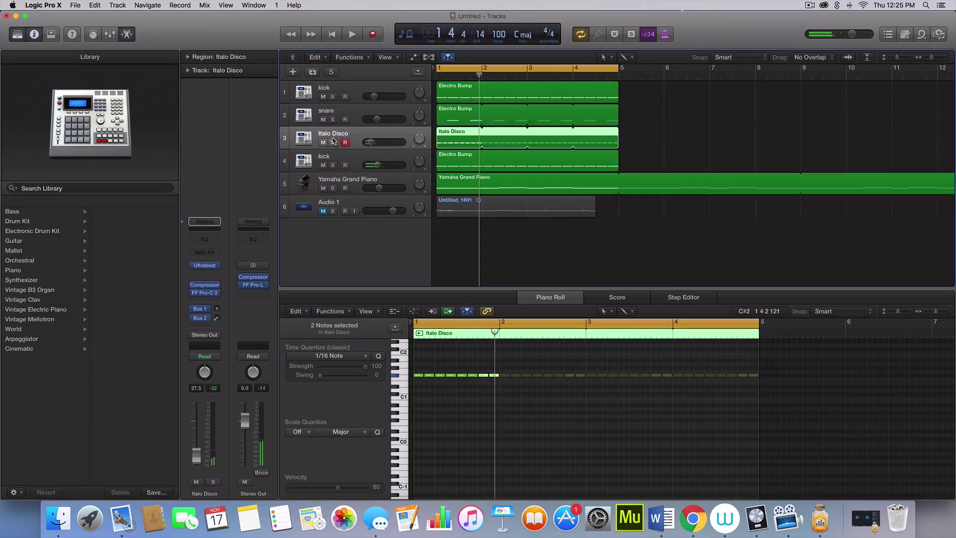
# - Audition the upper kick and snare tracks soloed together from the start, and clear their solos
pyautogui.click(341, 111)
pyautogui.click(333, 97)
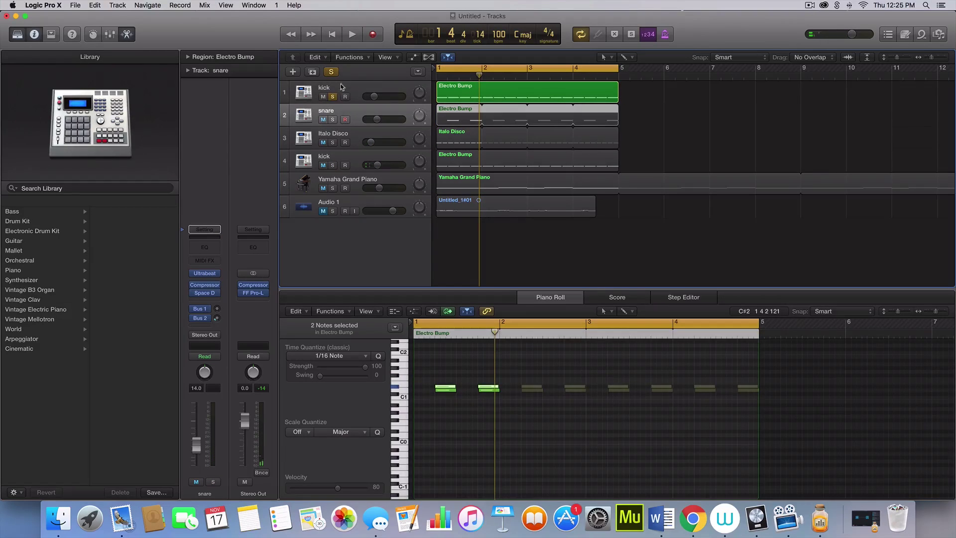
pyautogui.click(341, 87)
pyautogui.click(333, 119)
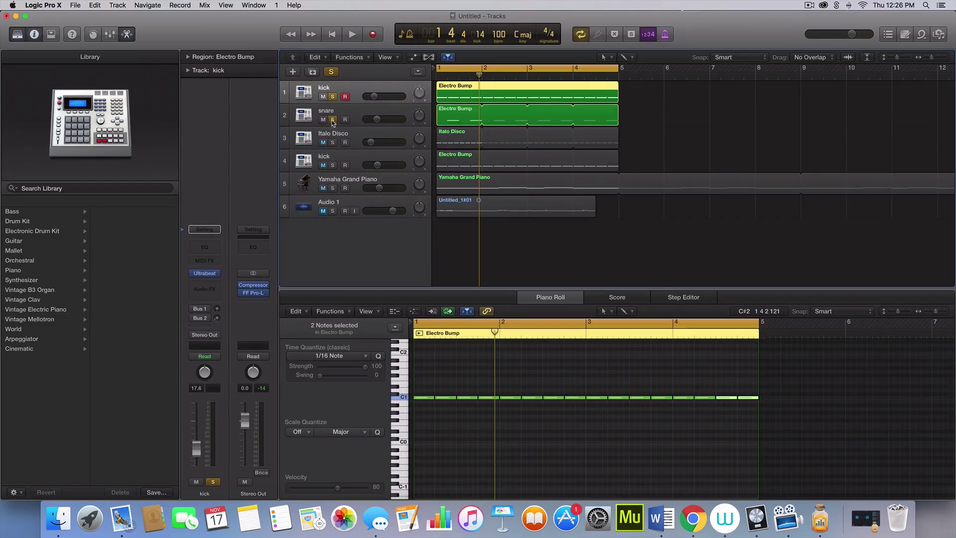
pyautogui.press('Return')
pyautogui.click(369, 115)
pyautogui.press('space')
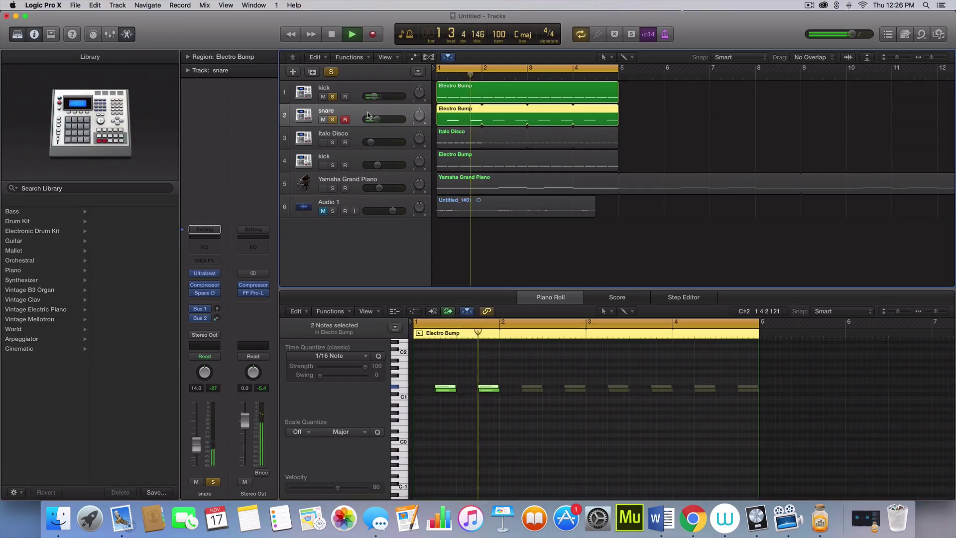
pyautogui.press('space')
pyautogui.click(332, 96)
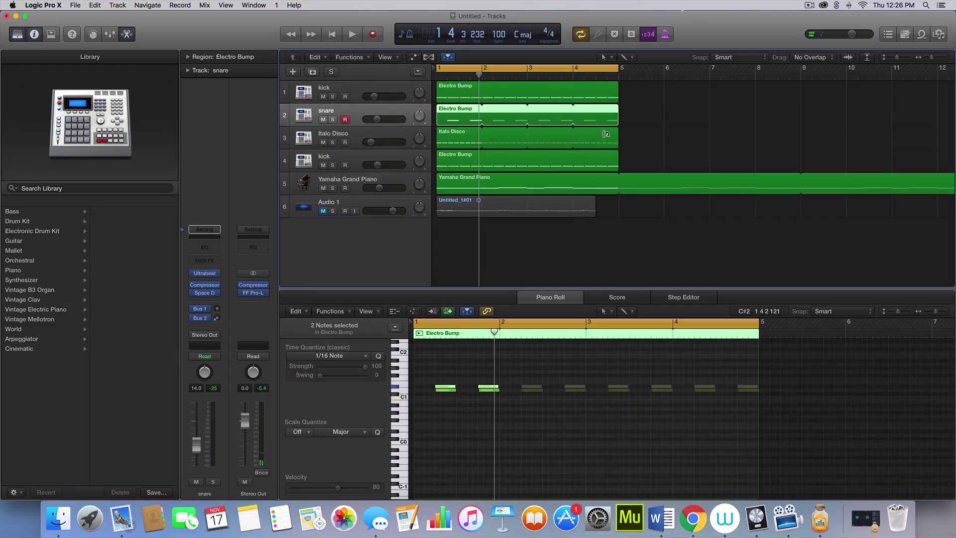
# - Cut back the Yamaha Grand Piano region's loops so that it ends at bar 5 with the drum regions
pyautogui.click(645, 154)
pyautogui.click(610, 178)
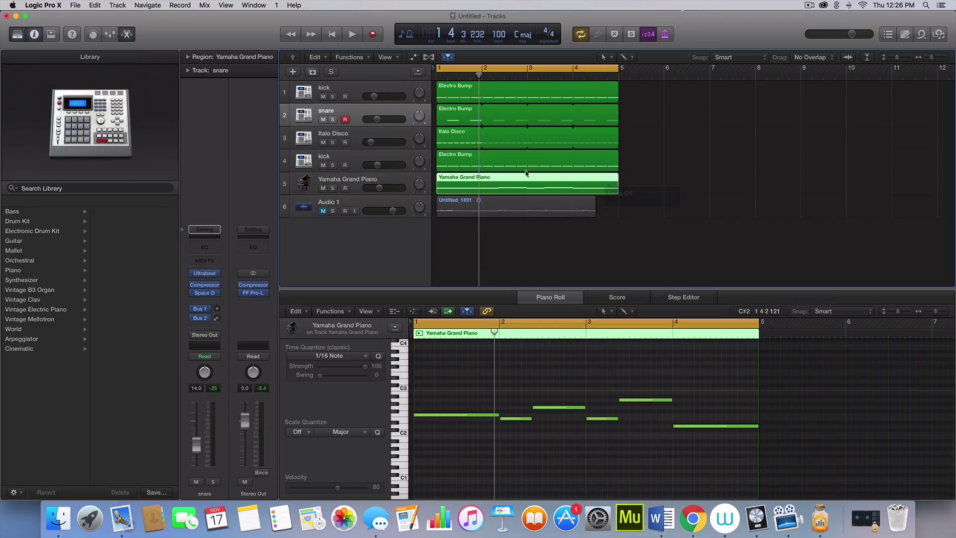
pyautogui.click(503, 162)
pyautogui.click(498, 183)
# - Add a new software instrument track directly below the Yamaha Grand Piano track
pyautogui.click(371, 183)
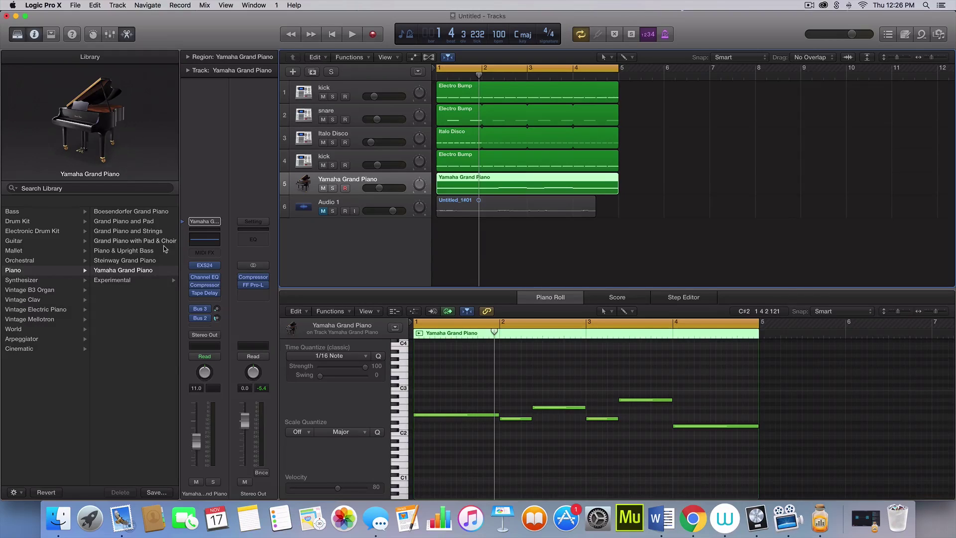
pyautogui.click(120, 5)
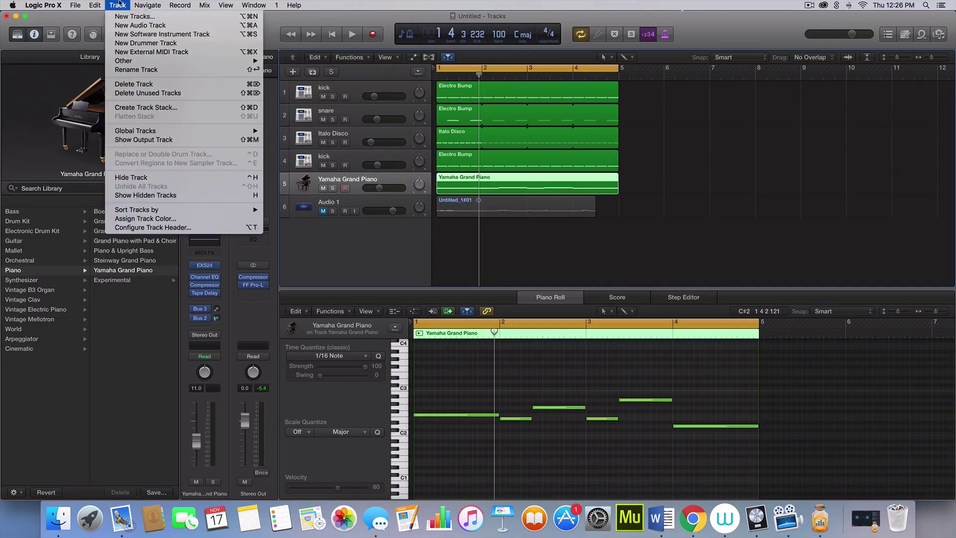
pyautogui.click(125, 36)
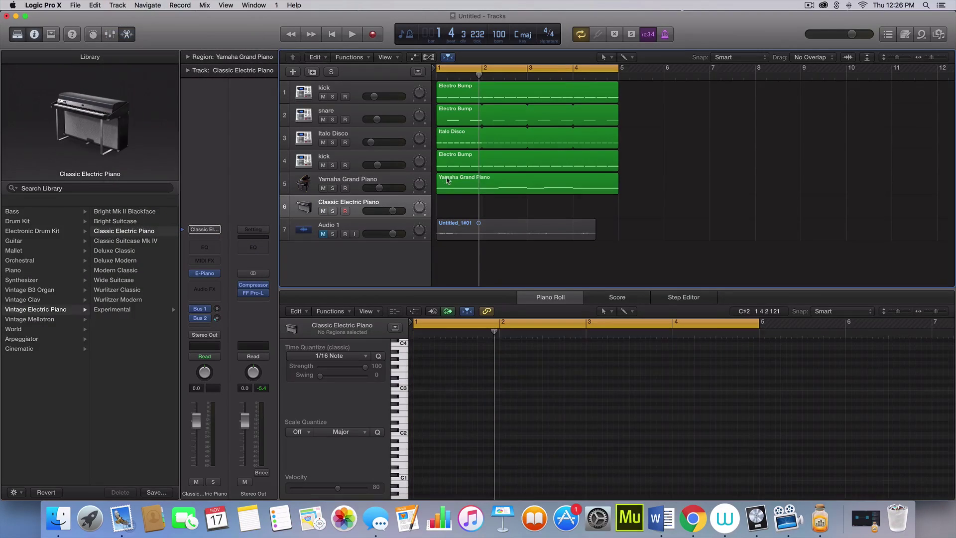
# - Add a C3 note spanning bar 1 above the opening melody note in the Yamaha Grand Piano region
pyautogui.click(454, 181)
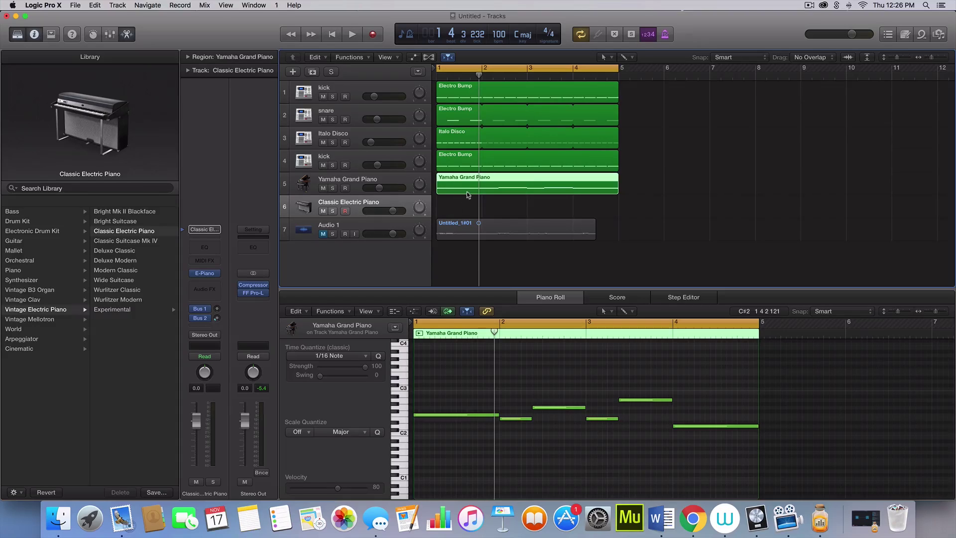
pyautogui.scroll(1, 440, 397)
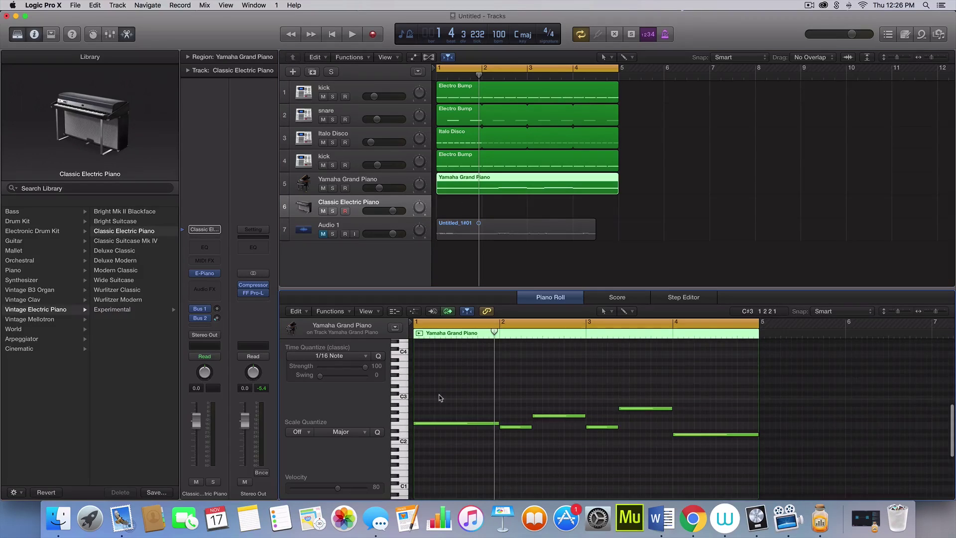
pyautogui.scroll(3, 440, 397)
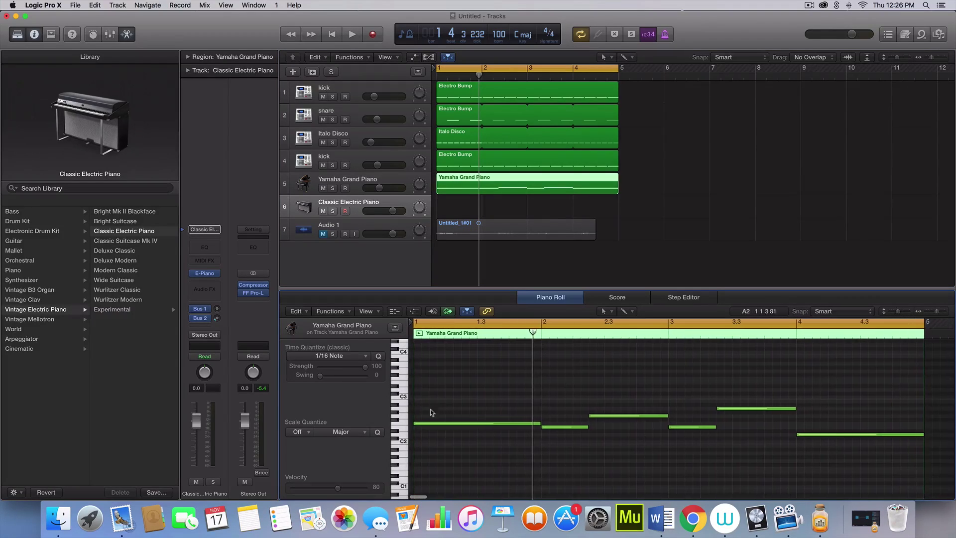
pyautogui.moveTo(422, 404); pyautogui.dragTo(540, 403)
# - Audition the harmony note with the other tracks, and solo the Yamaha Grand Piano track to hear it alone
pyautogui.press('space')
pyautogui.press('space')
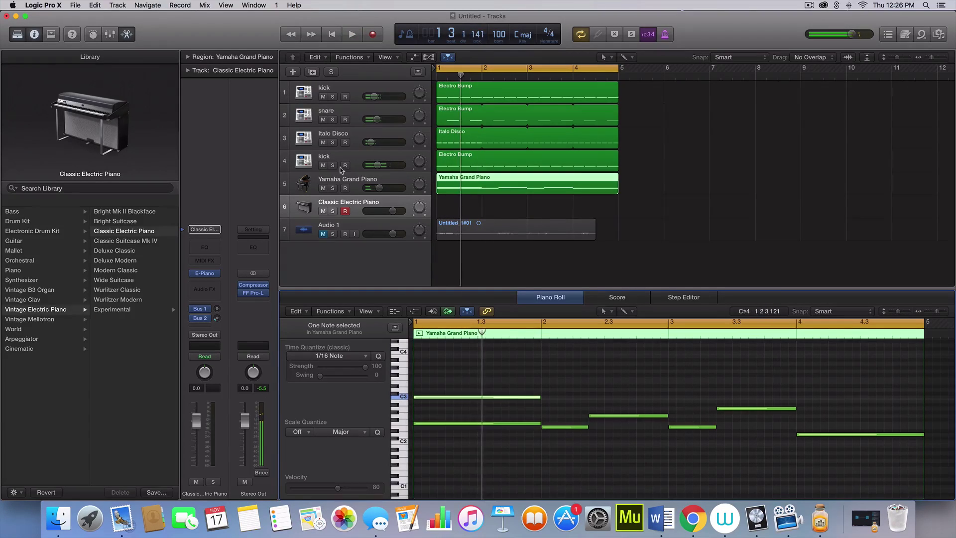
pyautogui.click(333, 189)
pyautogui.press('space')
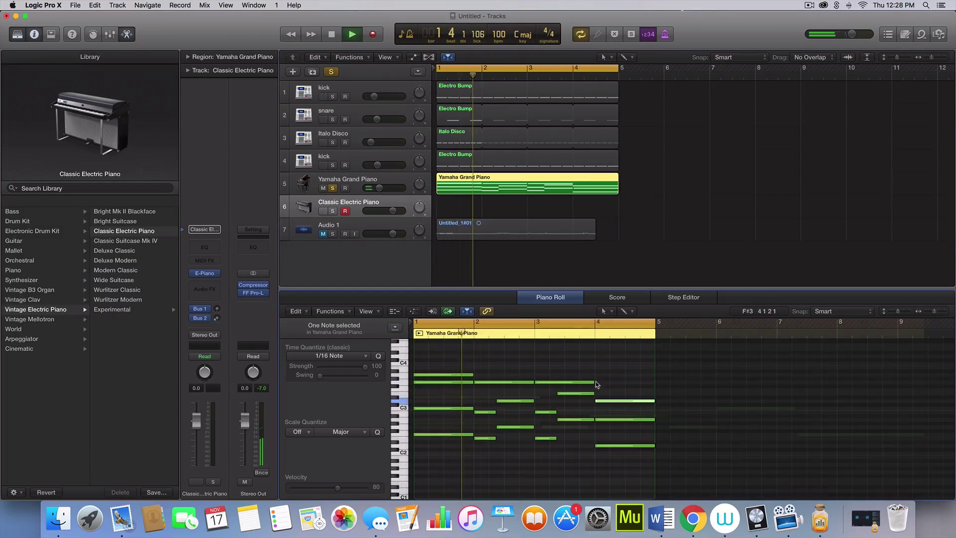
# - Try a one-bar note in bar 4, level with the long upper notes of bars 2 and 3, and delete it
pyautogui.keyDown('super'); pyautogui.click(596, 385); pyautogui.keyUp('super')
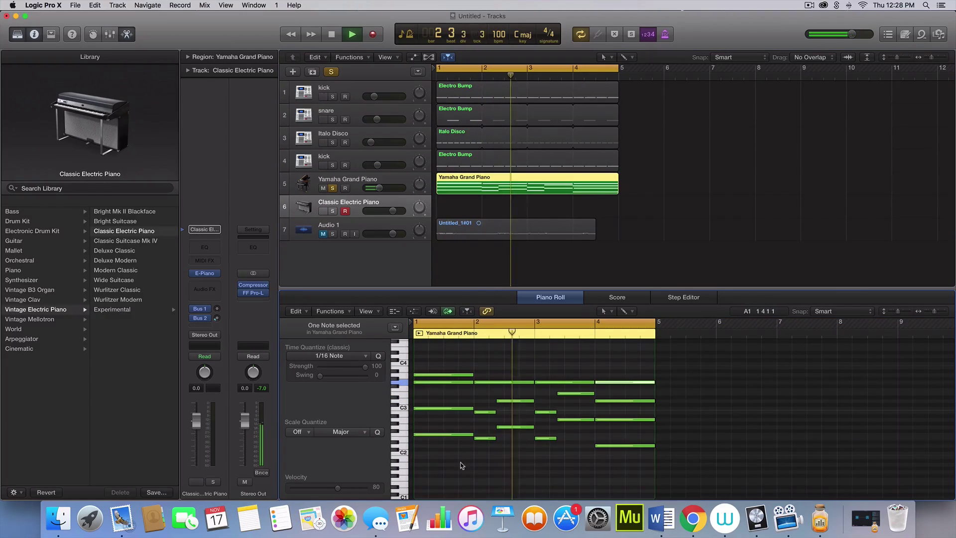
pyautogui.click(468, 474)
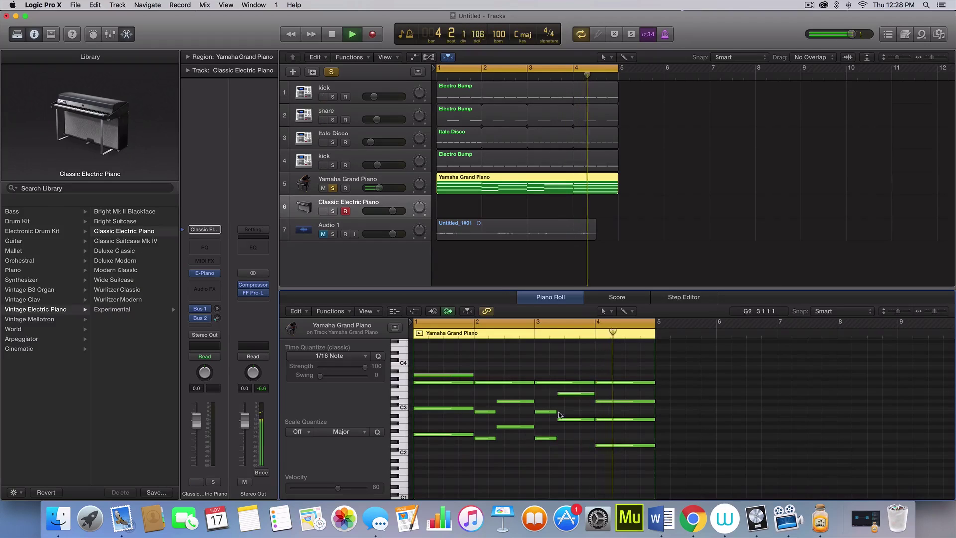
pyautogui.click(624, 383)
pyautogui.press('Delete')
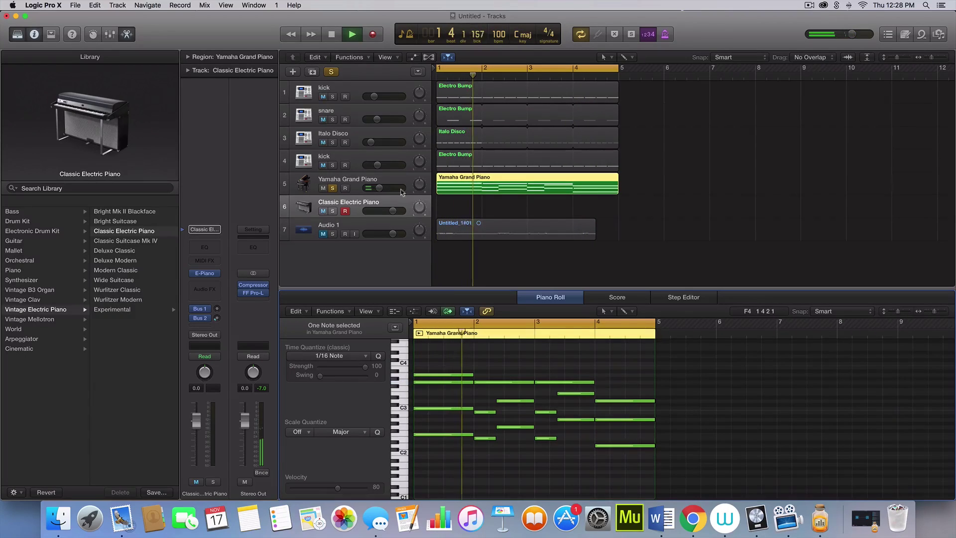
# - Stop playback, select the Classic Electric Piano track, and clear the Yamaha Grand Piano track's solo
pyautogui.press('space')
pyautogui.click(351, 184)
pyautogui.click(354, 200)
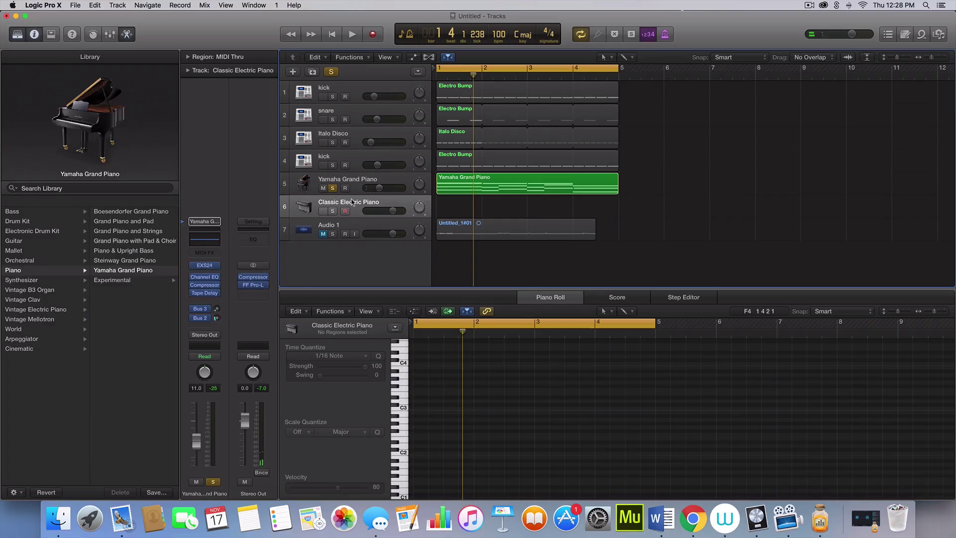
pyautogui.click(331, 189)
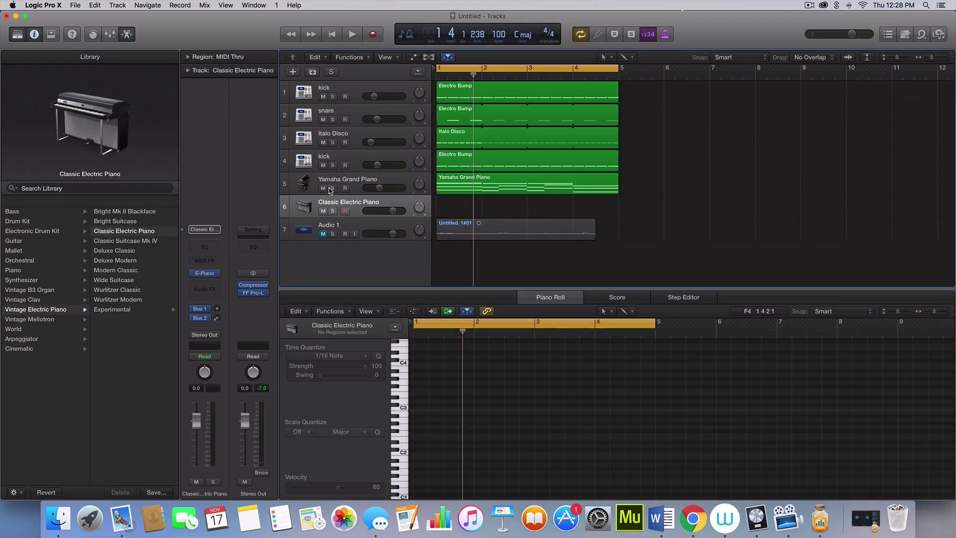
# - Replace the Classic Electric Piano track's instrument with stereo Alchemy, and clear its patch to a blank default in Advanced view
pyautogui.click(218, 273)
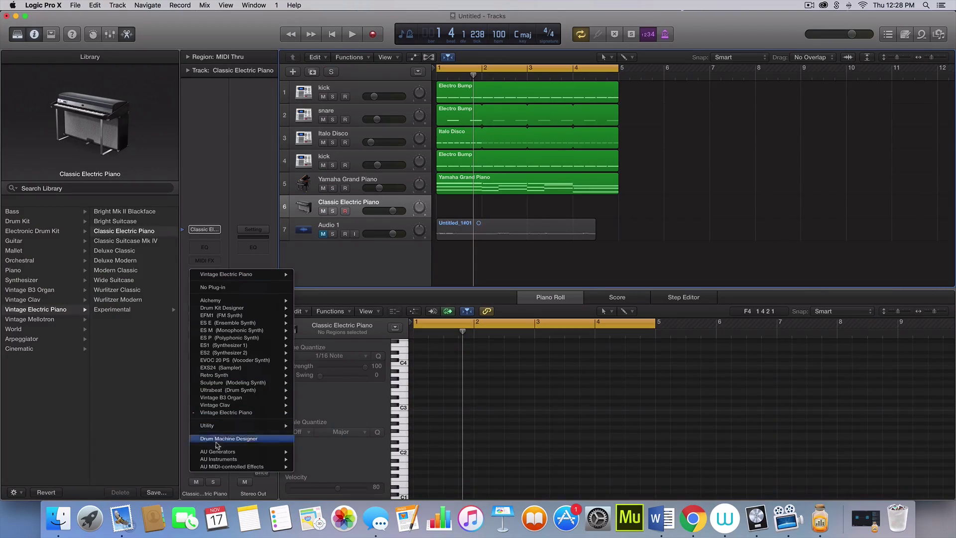
pyautogui.moveTo(247, 301)
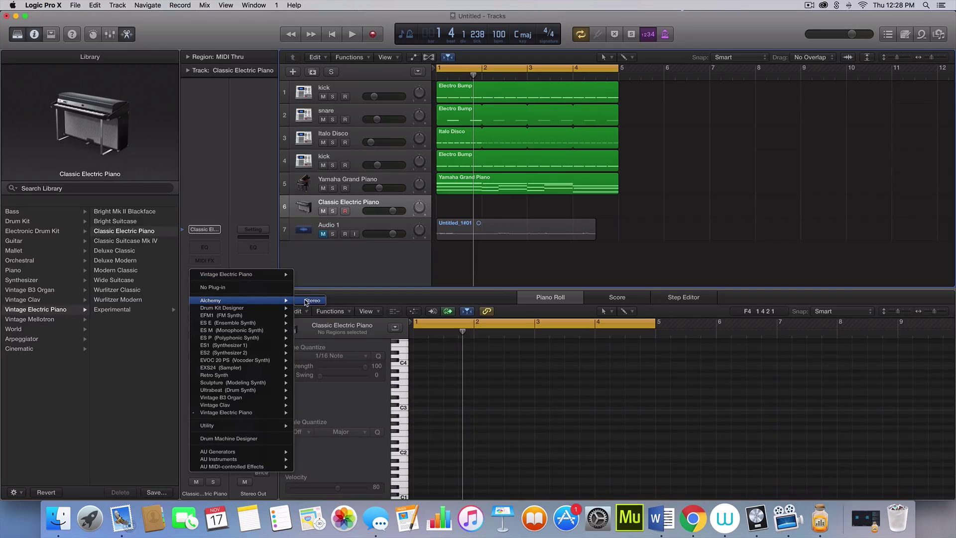
pyautogui.click(311, 301)
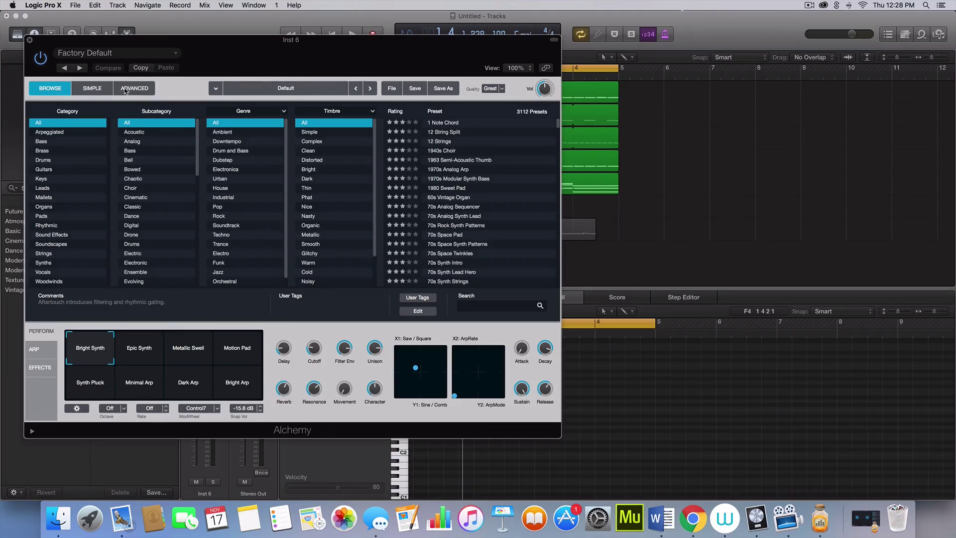
pyautogui.click(126, 90)
pyautogui.click(392, 89)
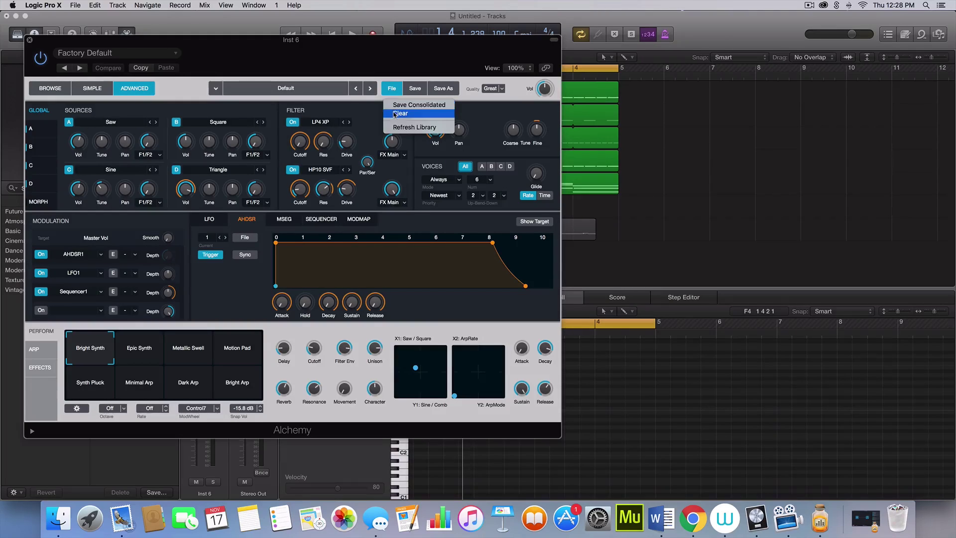
pyautogui.click(398, 113)
pyautogui.click(30, 40)
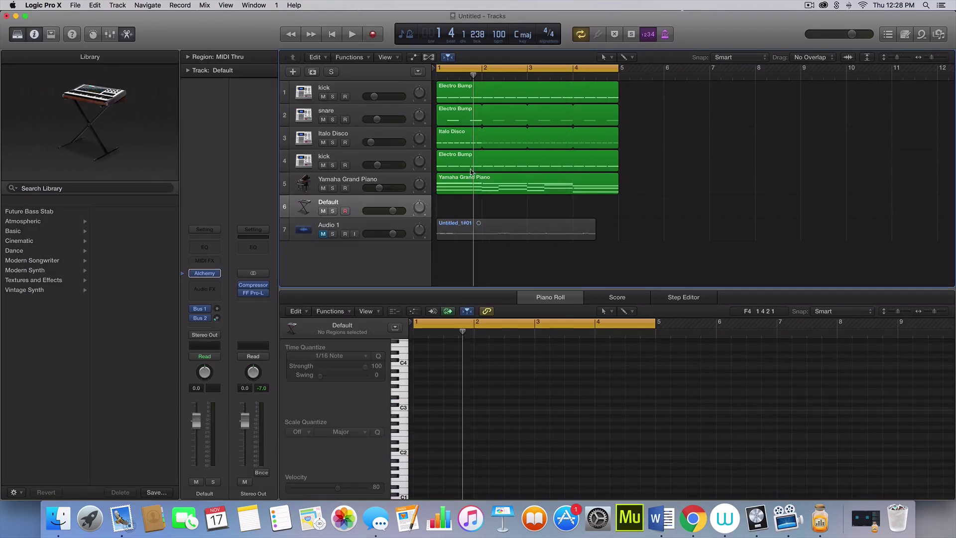
# - Move the Yamaha Grand Piano region down to the Alchemy track, and solo that track with its volume lowered to about -17 dB
pyautogui.moveTo(455, 188); pyautogui.dragTo(455, 209)
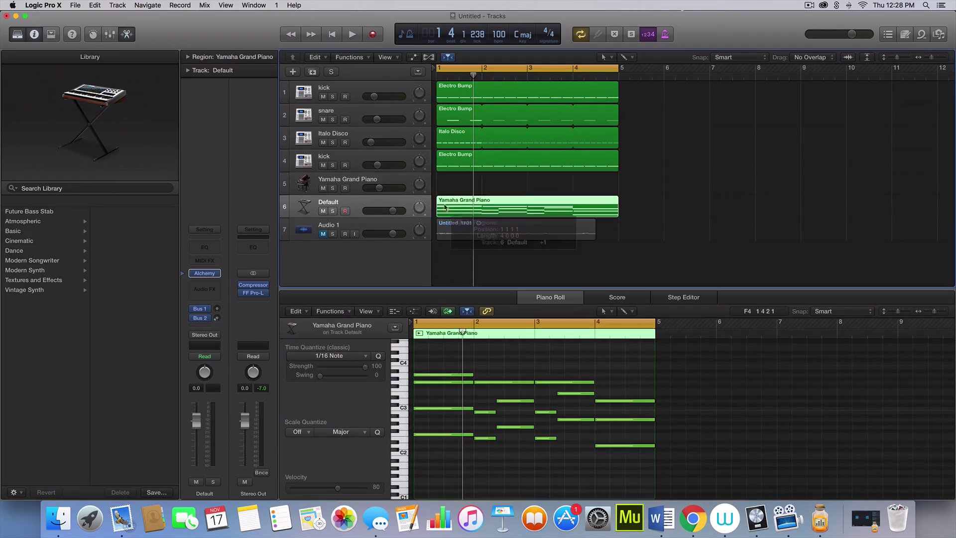
pyautogui.click(332, 211)
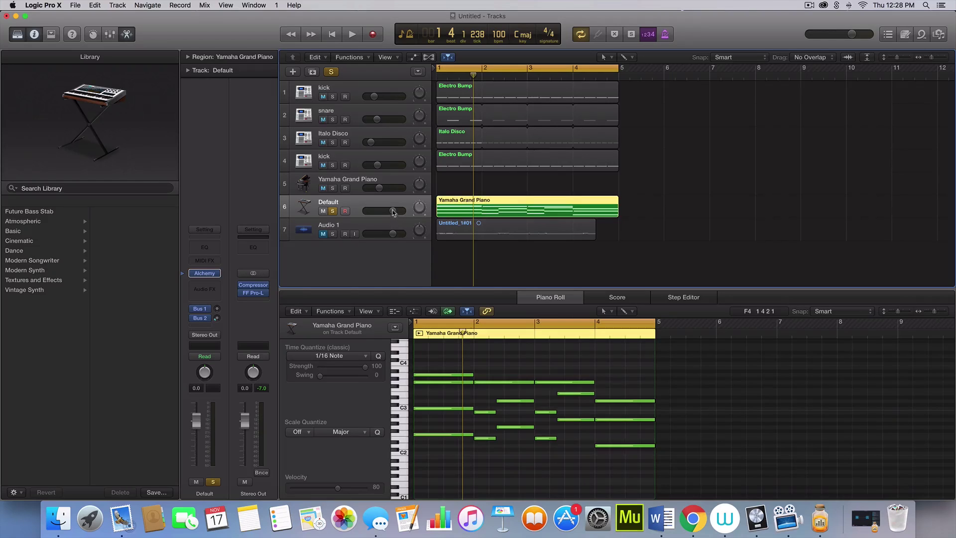
pyautogui.moveTo(393, 212); pyautogui.dragTo(374, 211)
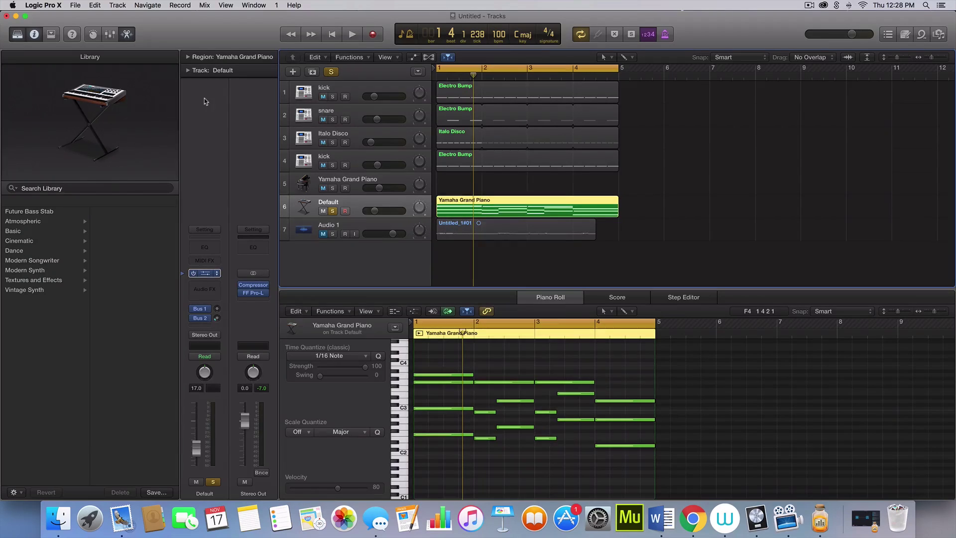
# - Lower Source A's volume in Alchemy to about -18.8 dB, and start playback of the soloed track
pyautogui.press('v')
pyautogui.click(43, 133)
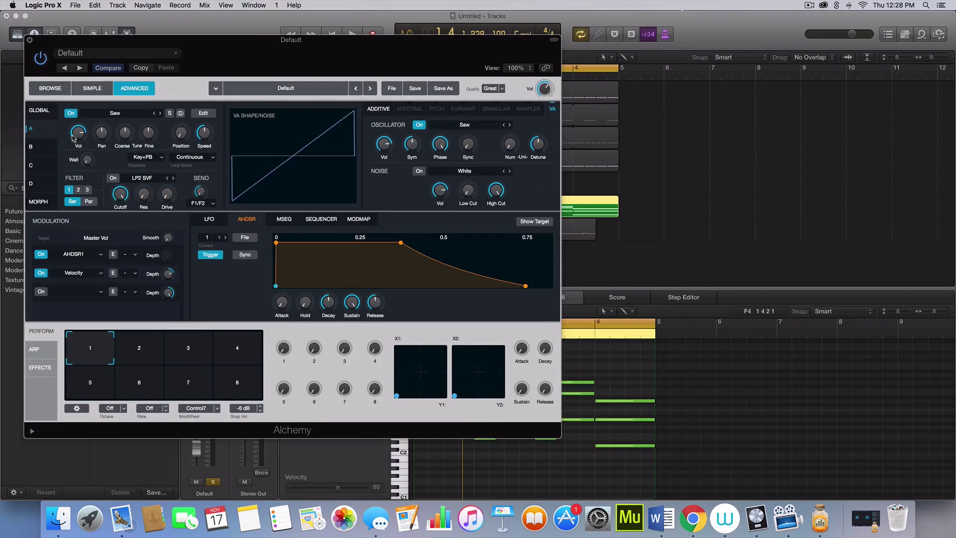
pyautogui.moveTo(78, 139); pyautogui.dragTo(68, 179)
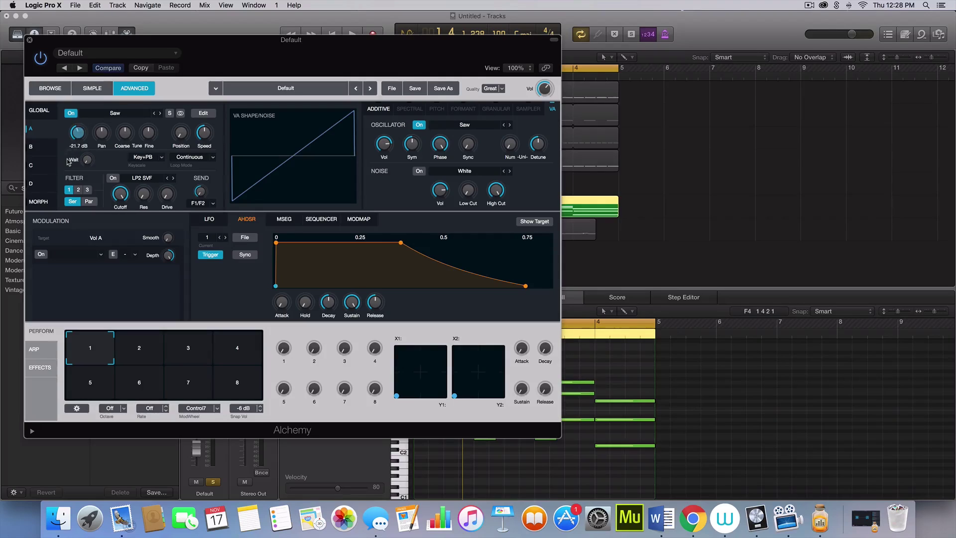
pyautogui.press('space')
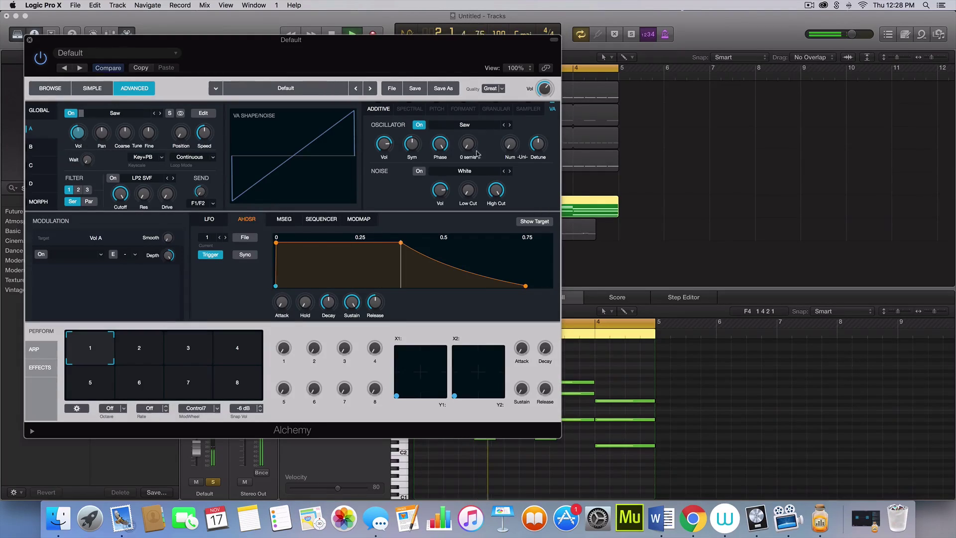
# - Raise the unison voice number and the Detune amount of Source A's saw oscillator
pyautogui.moveTo(509, 144); pyautogui.dragTo(519, 85)
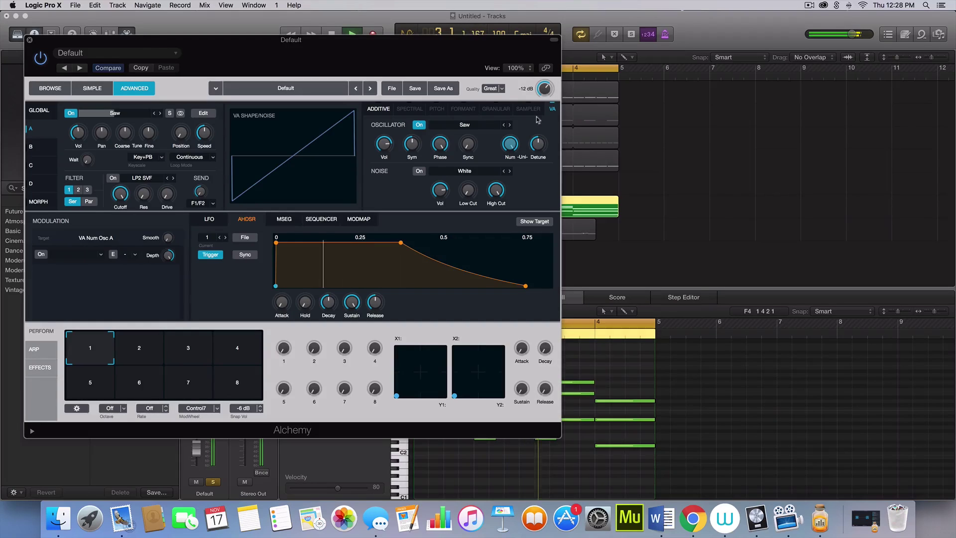
pyautogui.moveTo(538, 144); pyautogui.dragTo(537, 135)
pyautogui.moveTo(522, 172); pyautogui.dragTo(522, 159)
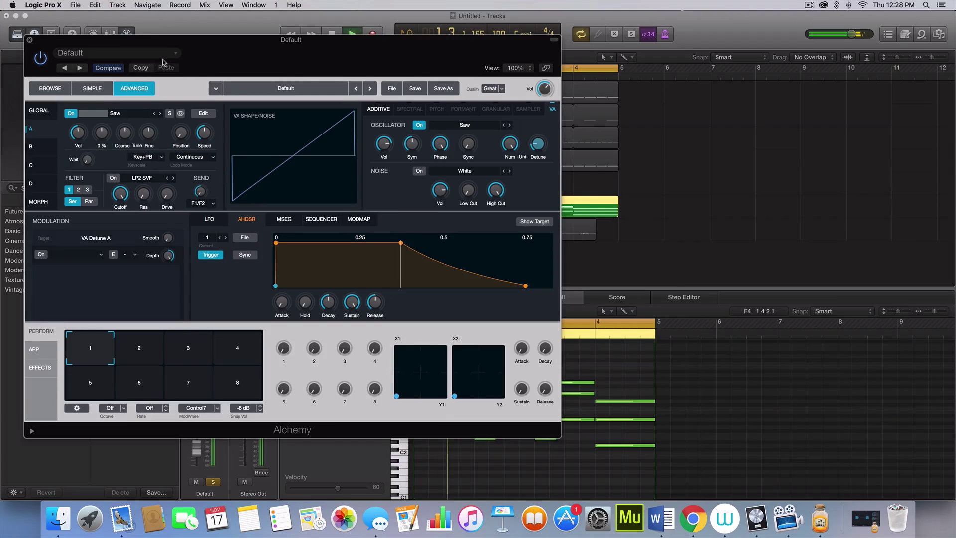
# - Lower the Alchemy track's fader to about -20.5 dB, and slightly lengthen the AHDSR envelope's attack
pyautogui.moveTo(191, 52); pyautogui.dragTo(369, 63)
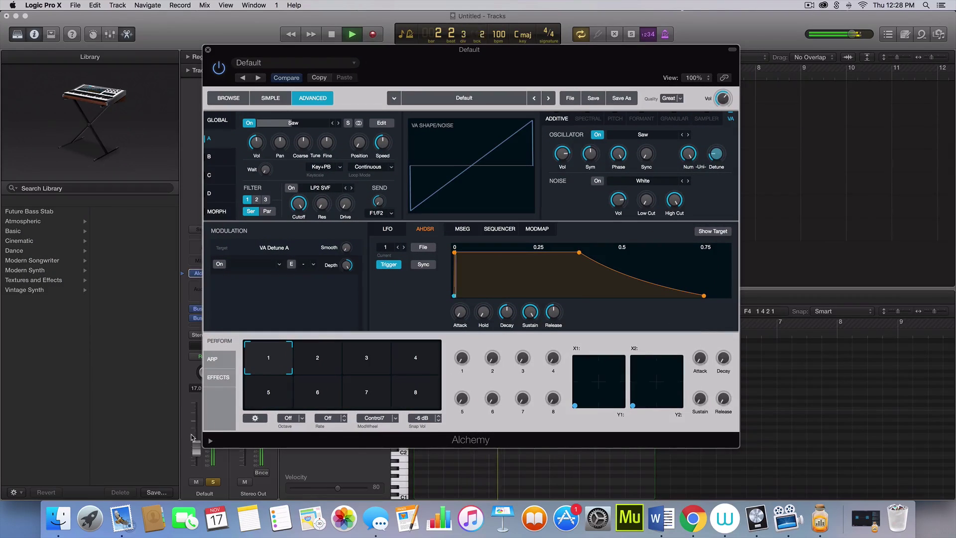
pyautogui.moveTo(194, 446); pyautogui.dragTo(194, 451)
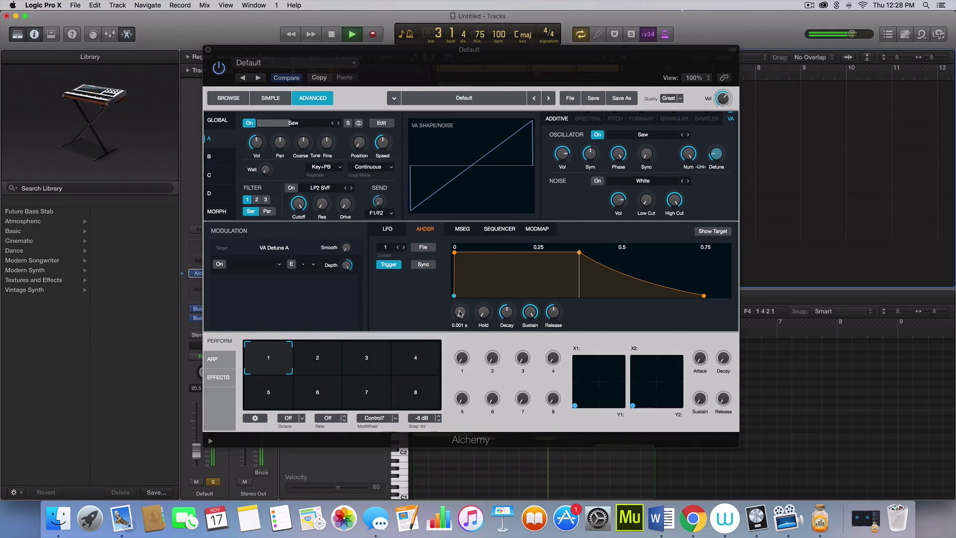
pyautogui.moveTo(460, 313); pyautogui.dragTo(462, 306)
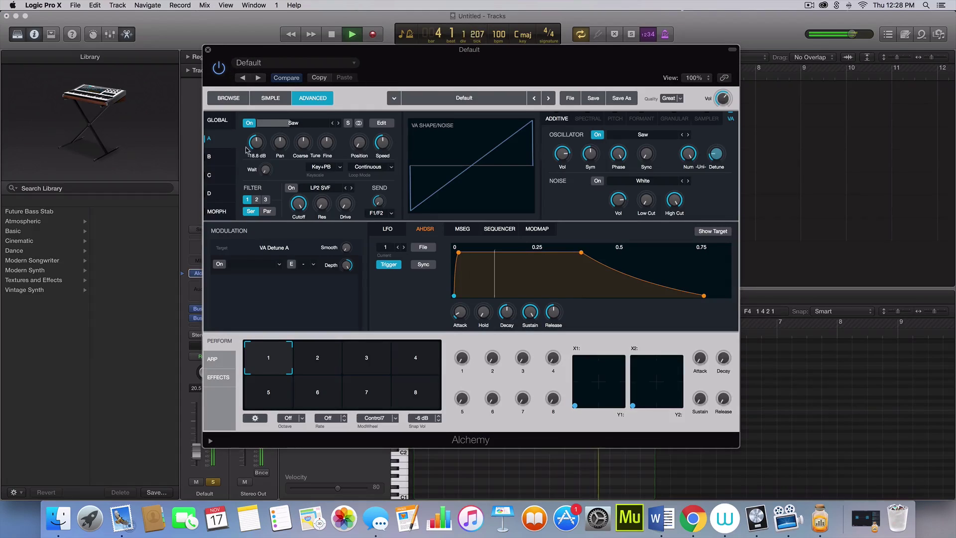
# - Turn on Source B in Alchemy with its volume at about -22.5 dB and its saw oscillator at 16 unison voices
pyautogui.click(210, 158)
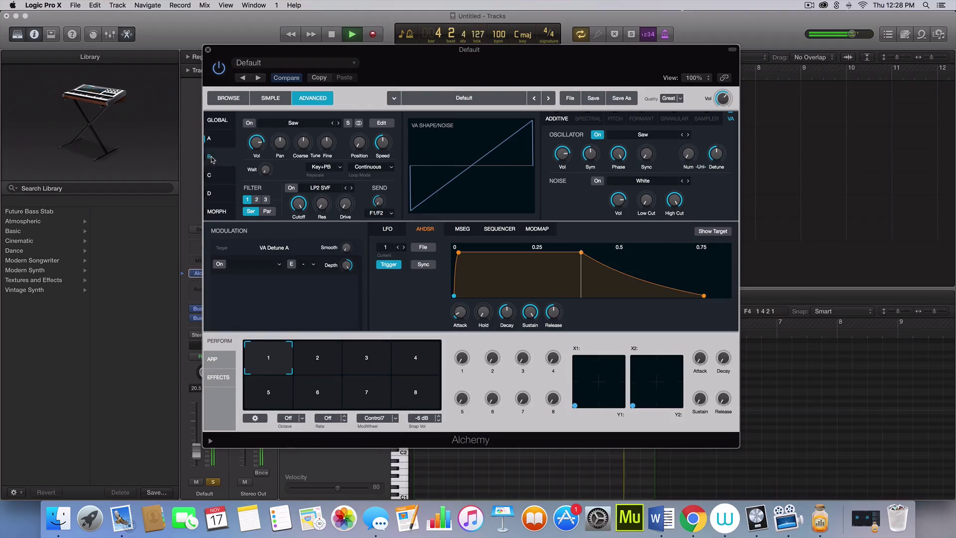
pyautogui.rightClick(253, 138)
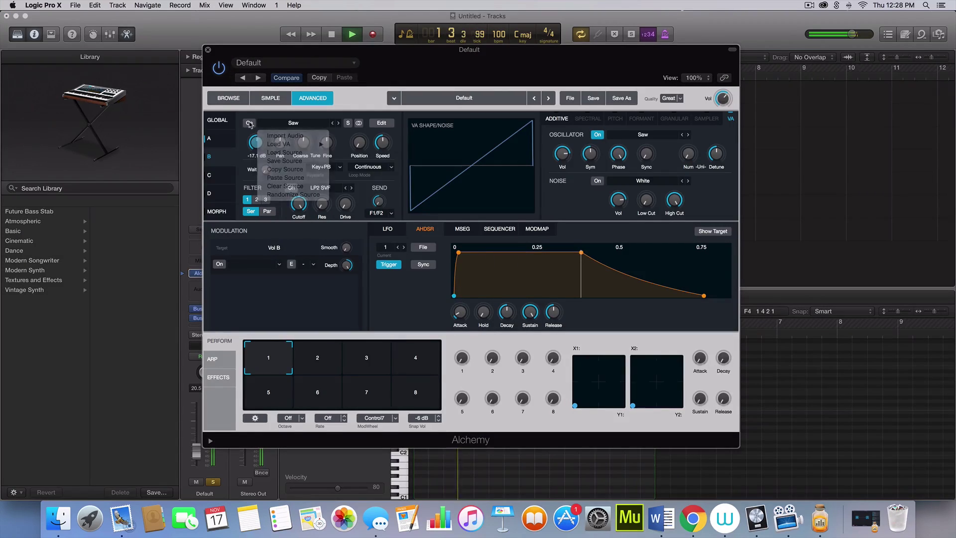
pyautogui.click(249, 122)
pyautogui.moveTo(251, 143); pyautogui.dragTo(254, 152)
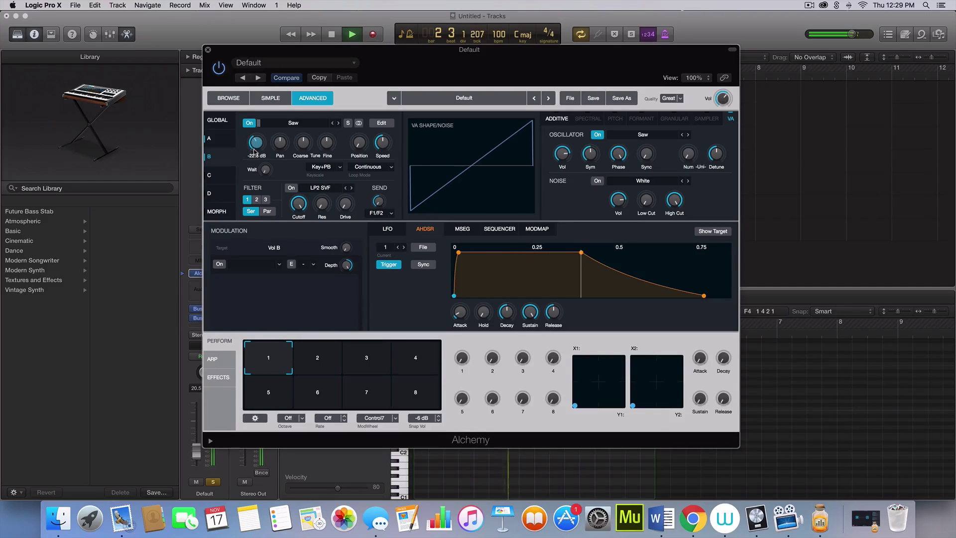
pyautogui.moveTo(688, 153); pyautogui.dragTo(742, 4)
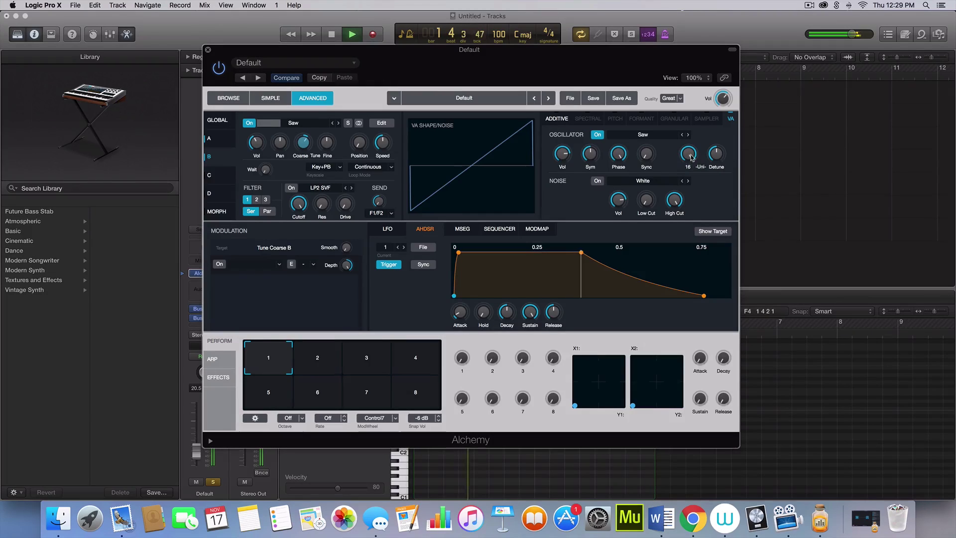
pyautogui.click(715, 159)
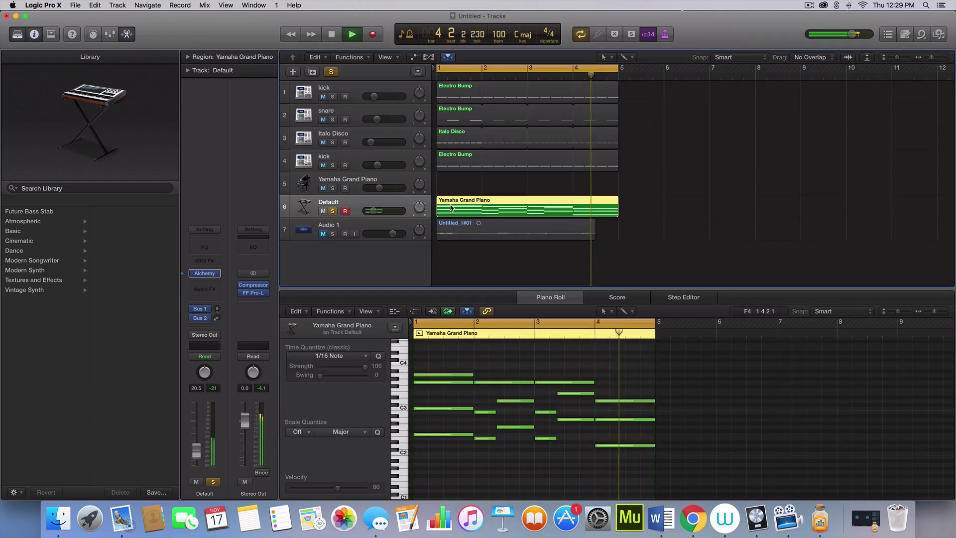
# - Insert FabFilter's FF Pro-C 2 compressor on the Alchemy track and set its side chain to Bus 4
pyautogui.click(205, 301)
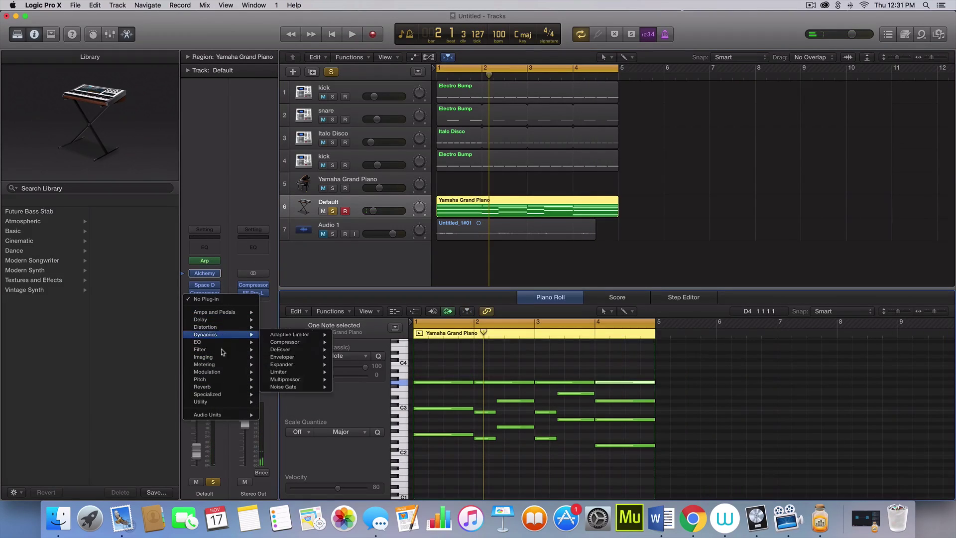
pyautogui.moveTo(219, 415)
pyautogui.moveTo(288, 422)
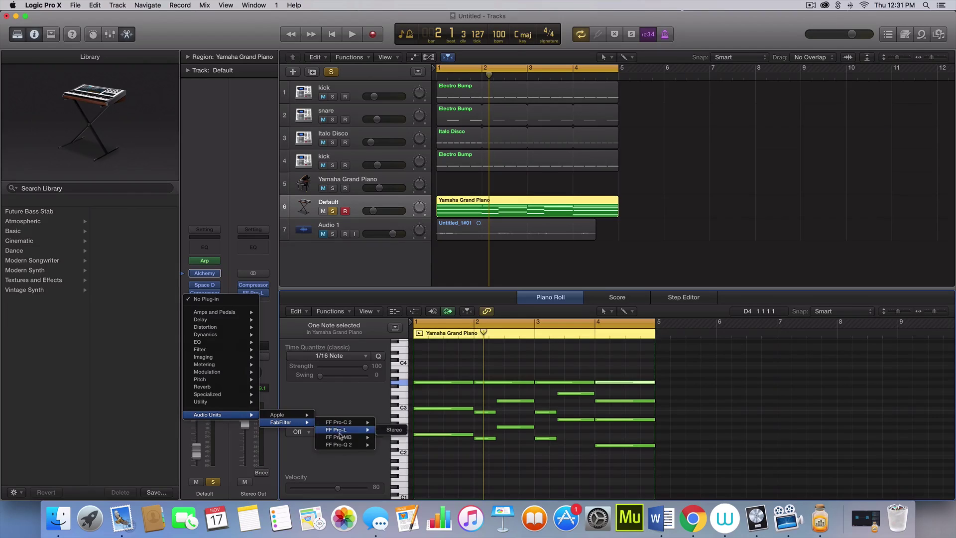
pyautogui.click(391, 422)
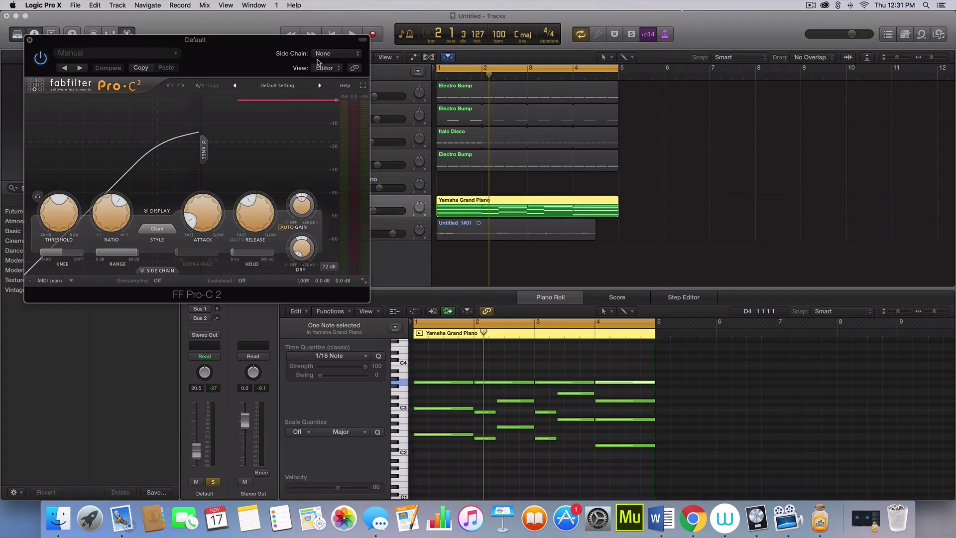
pyautogui.click(325, 53)
pyautogui.click(326, 133)
pyautogui.moveTo(276, 68); pyautogui.dragTo(645, 233)
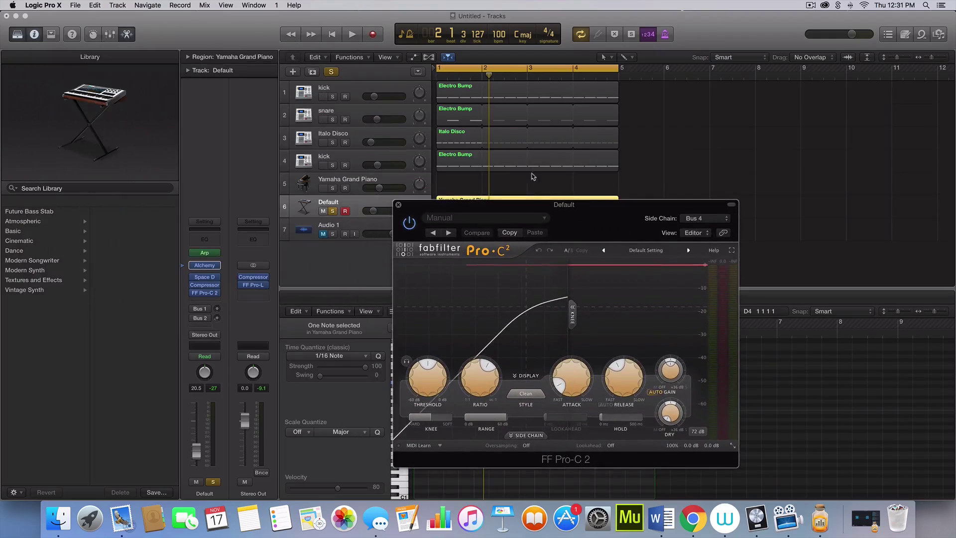
# - Solo the kick on track 4 alongside the synth, start playback, and switch Pro-C 2's side-chain input to external
pyautogui.click(332, 165)
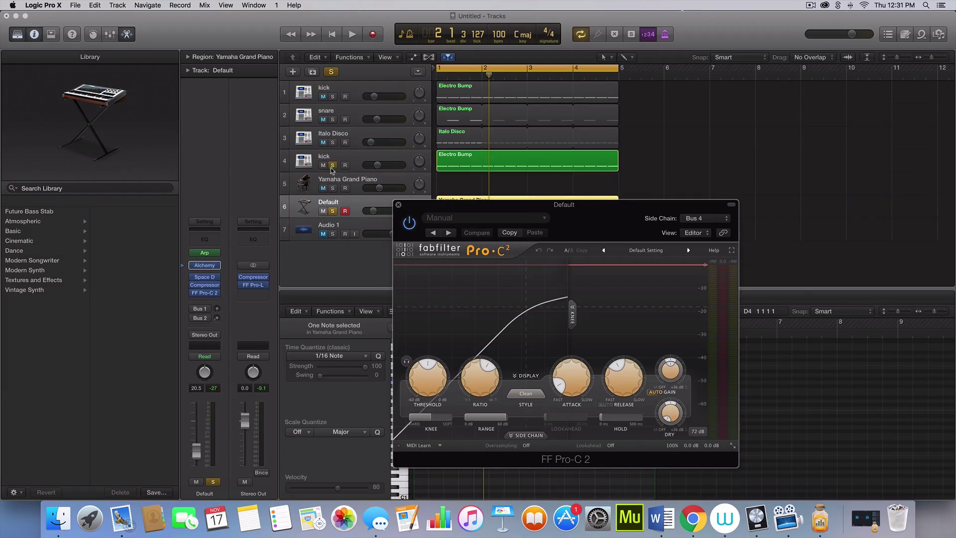
pyautogui.doubleClick(495, 207)
pyautogui.moveTo(520, 207); pyautogui.dragTo(520, 114)
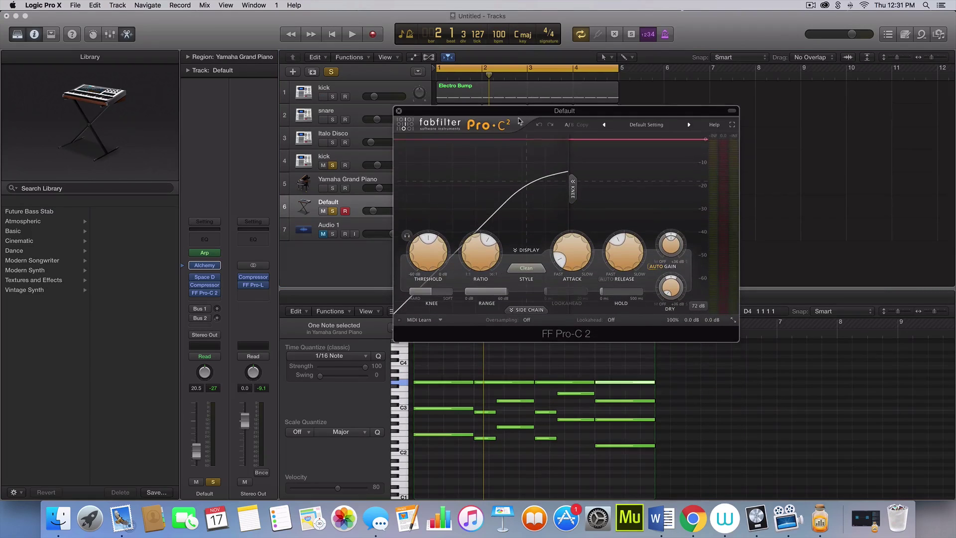
pyautogui.click(526, 269)
pyautogui.press('space')
pyautogui.click(526, 310)
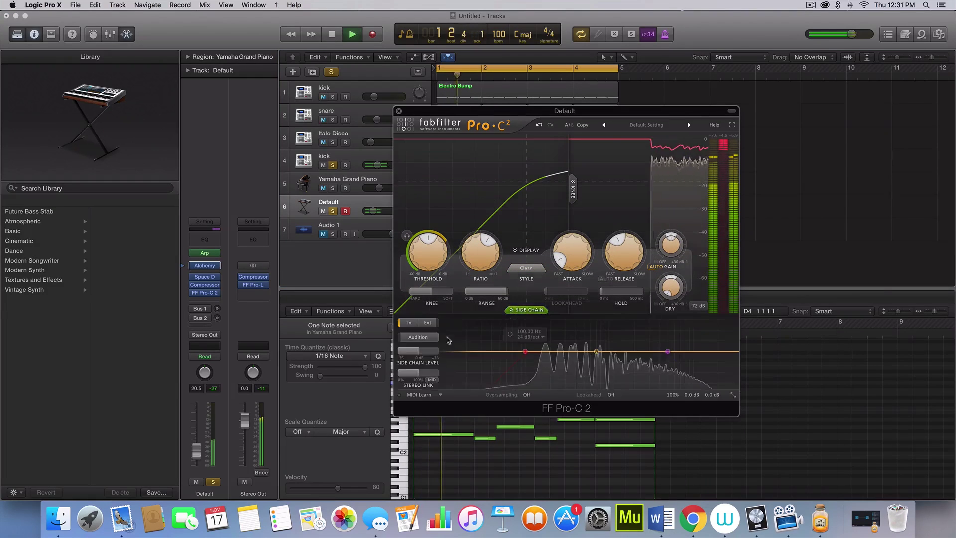
pyautogui.click(427, 322)
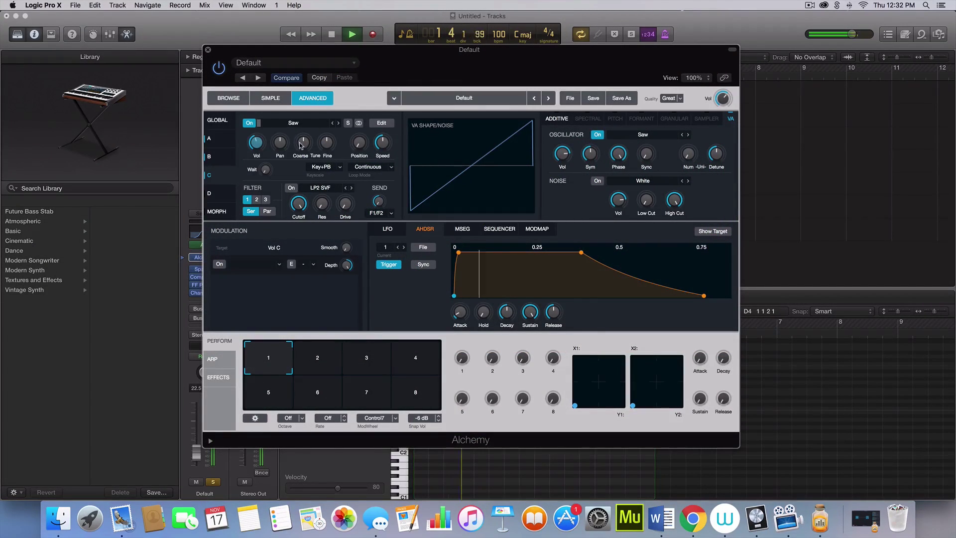
# - Lower Source C's coarse tuning in Alchemy, and adjust its saw oscillator's unison voice number and Detune
pyautogui.moveTo(301, 145); pyautogui.dragTo(264, 124)
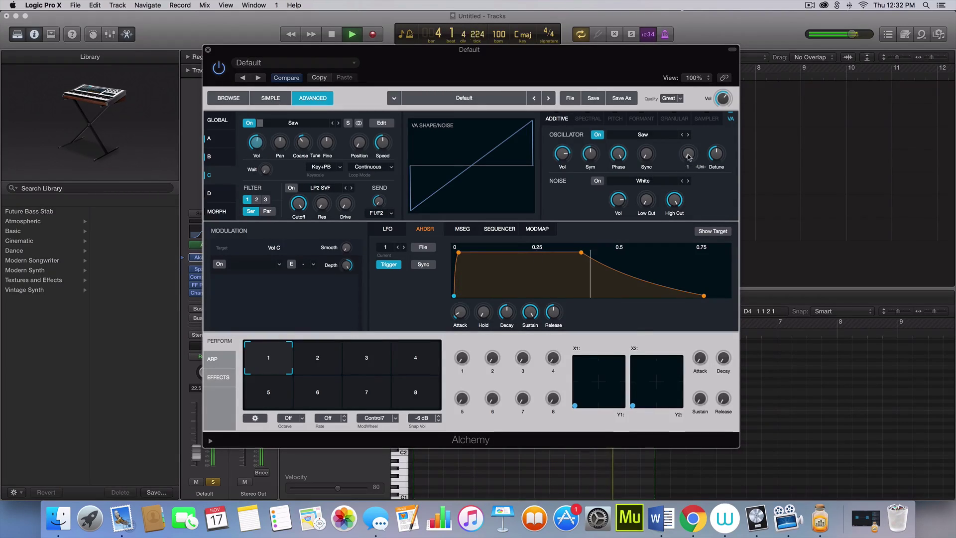
pyautogui.moveTo(688, 157); pyautogui.dragTo(688, 149)
pyautogui.click(714, 160)
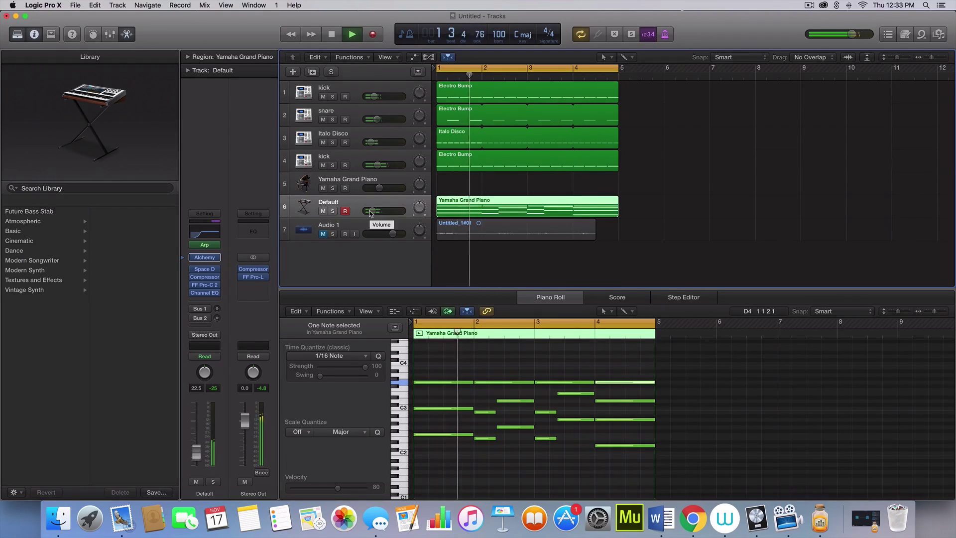
# - Stop playback, duplicate the Alchemy track with its settings, and create an empty region on the copy spanning bars 1 to 5
pyautogui.press('space')
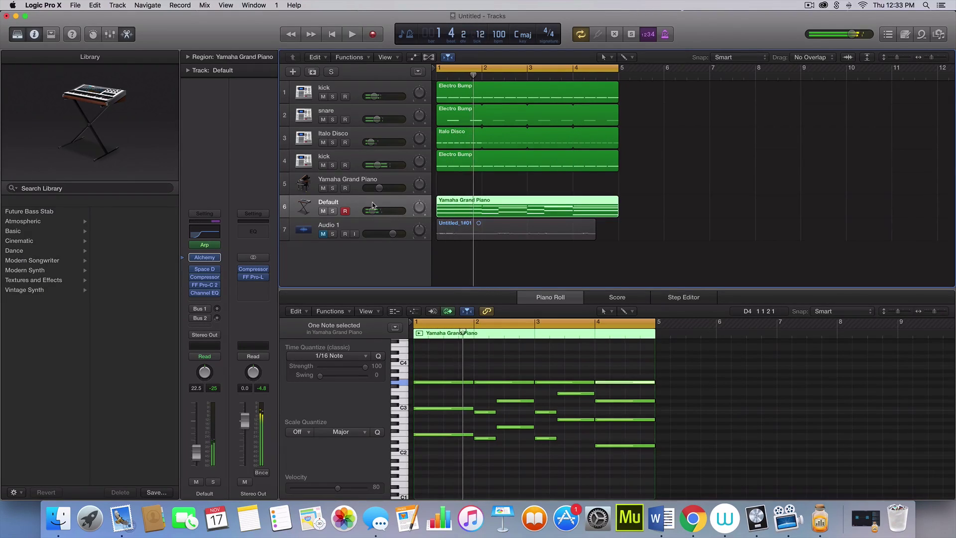
pyautogui.click(314, 73)
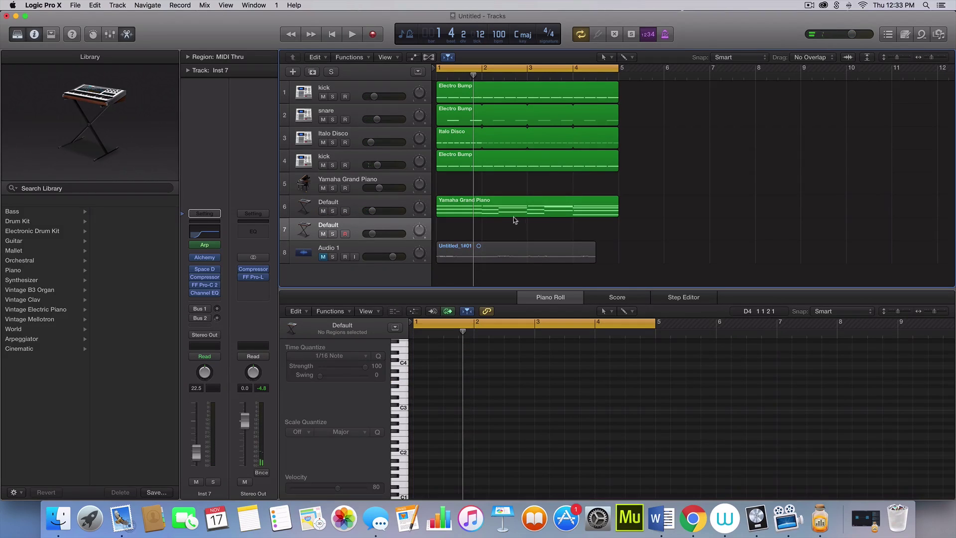
pyautogui.doubleClick(474, 228)
pyautogui.moveTo(479, 233); pyautogui.dragTo(618, 235)
# - Copy the five lowest notes of the Yamaha Grand Piano region into the empty Default region on track 7
pyautogui.click(603, 212)
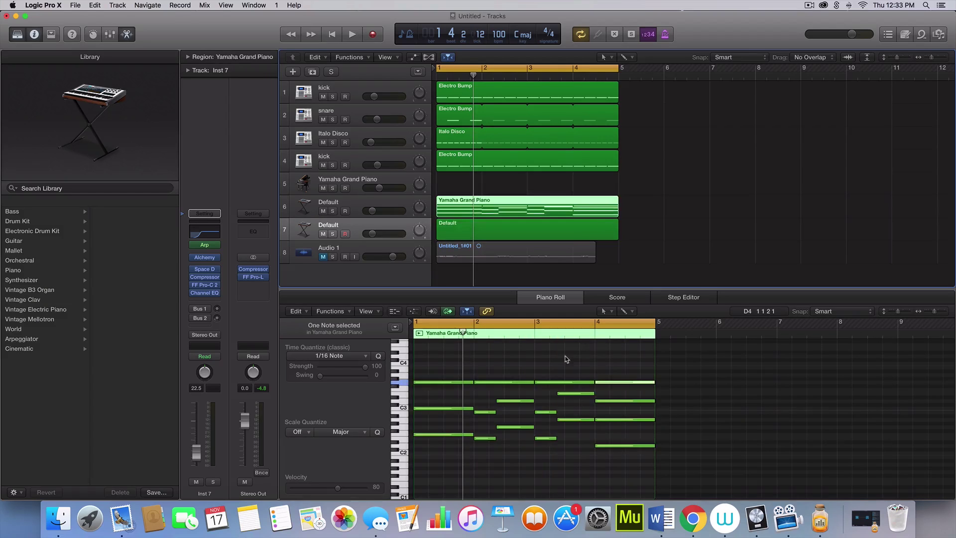
pyautogui.scroll(-3, 453, 427)
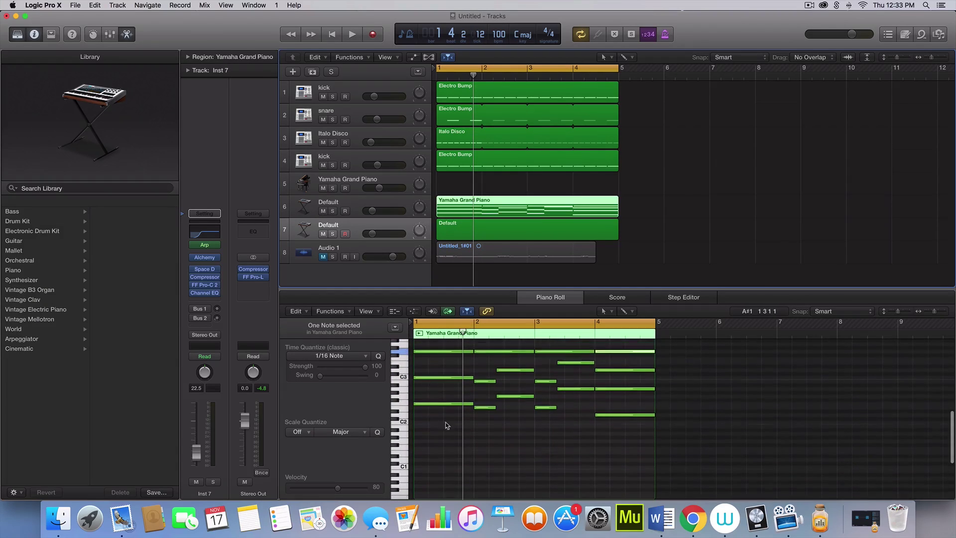
pyautogui.moveTo(440, 396); pyautogui.dragTo(635, 449)
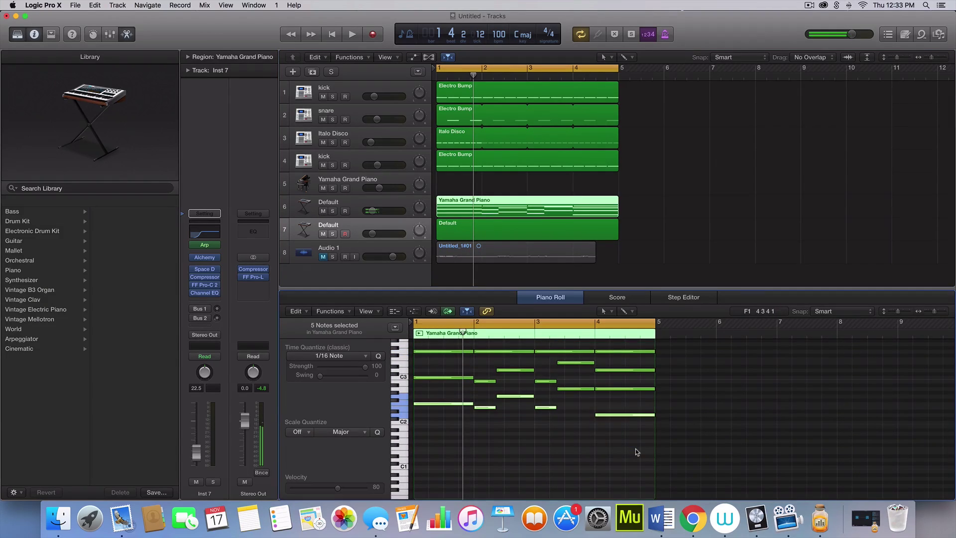
pyautogui.click(486, 233)
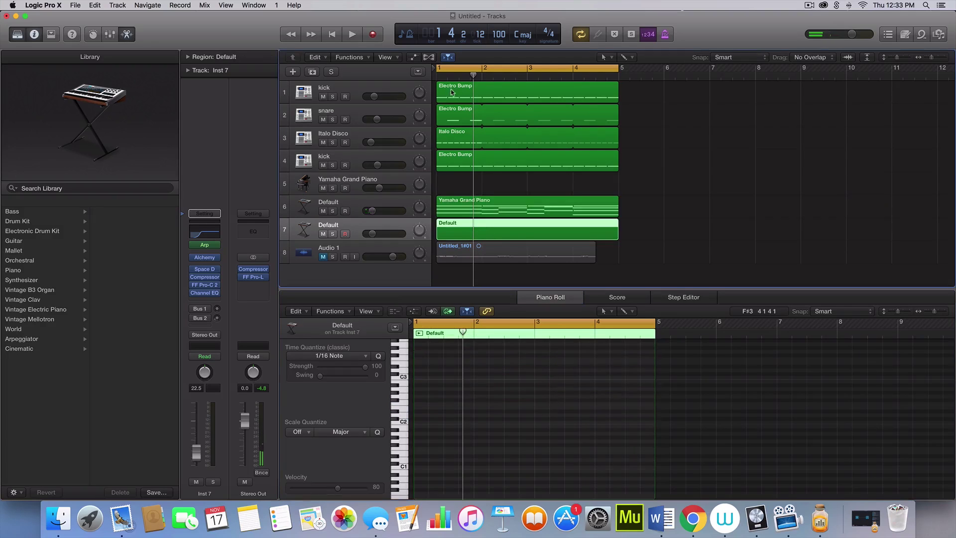
pyautogui.press('Return')
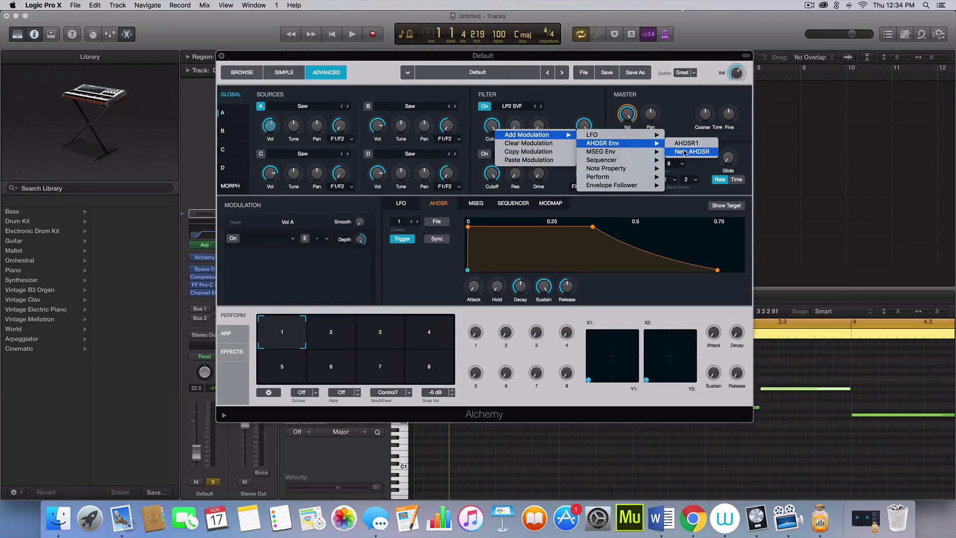
# - Modulate Alchemy's Filter 1 cutoff with a new AHDSR envelope, with sustain at 0% and a shortened decay
pyautogui.click(686, 152)
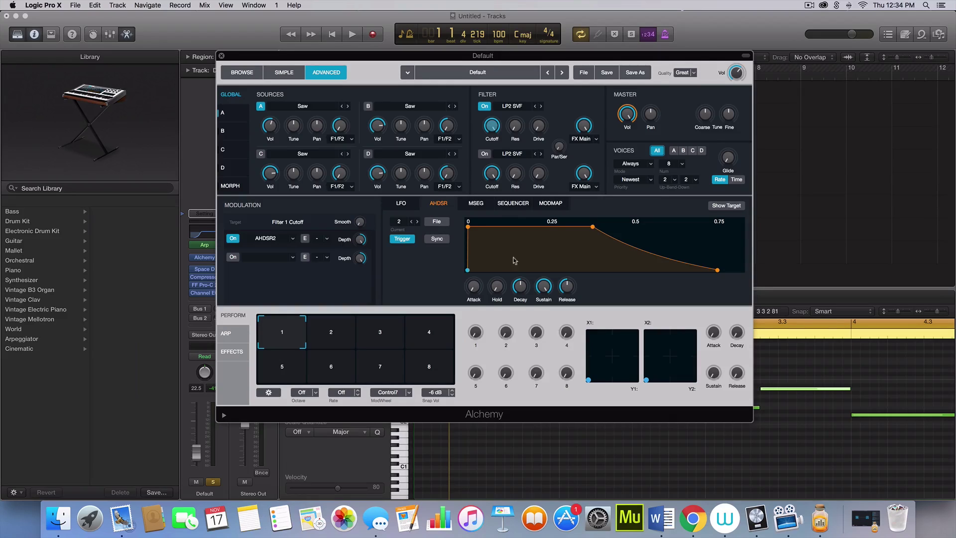
pyautogui.press('space')
pyautogui.moveTo(543, 286); pyautogui.dragTo(534, 343)
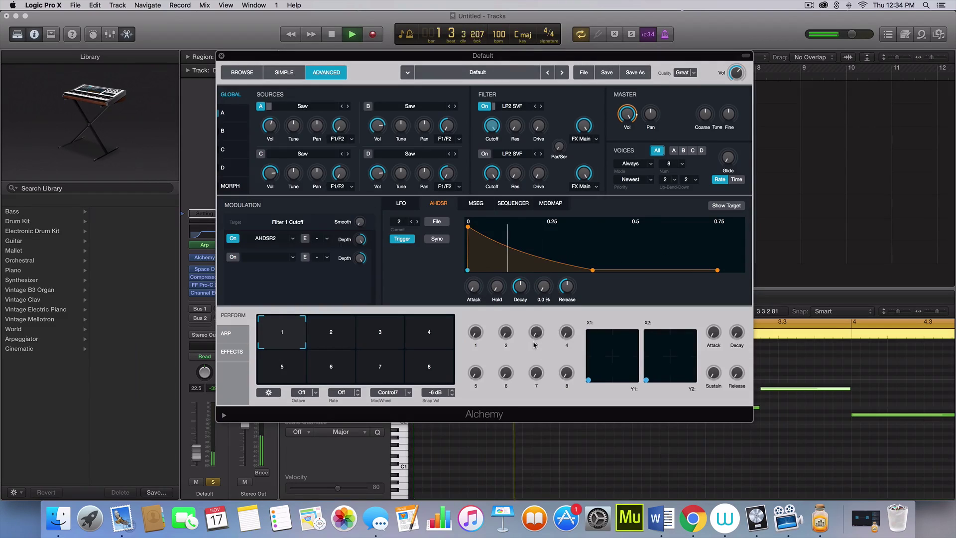
pyautogui.moveTo(519, 287); pyautogui.dragTo(522, 298)
pyautogui.press('space')
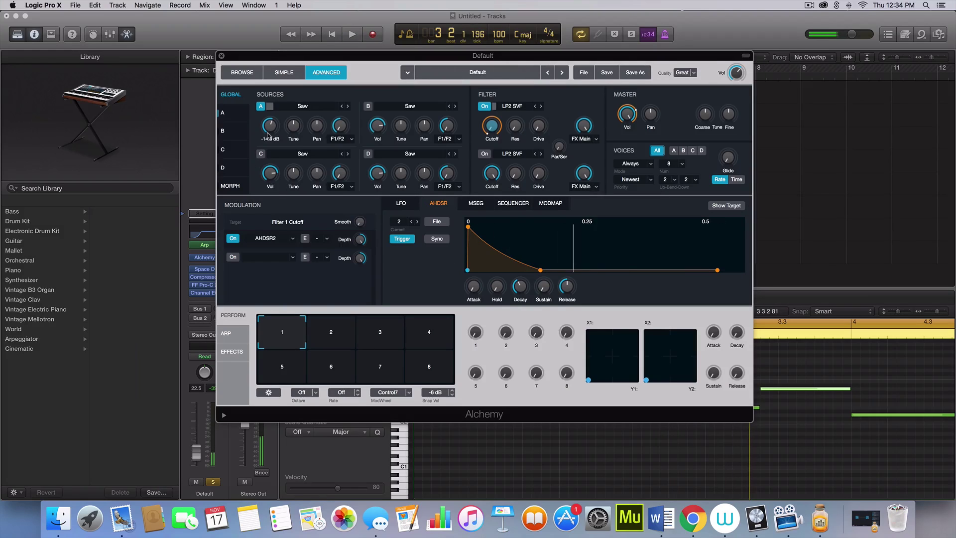
# - Tune Source A to -12 semitones, and set the filter envelope's attack to 0.031 s and decay to about 0.65 s
pyautogui.moveTo(300, 128); pyautogui.dragTo(295, 140)
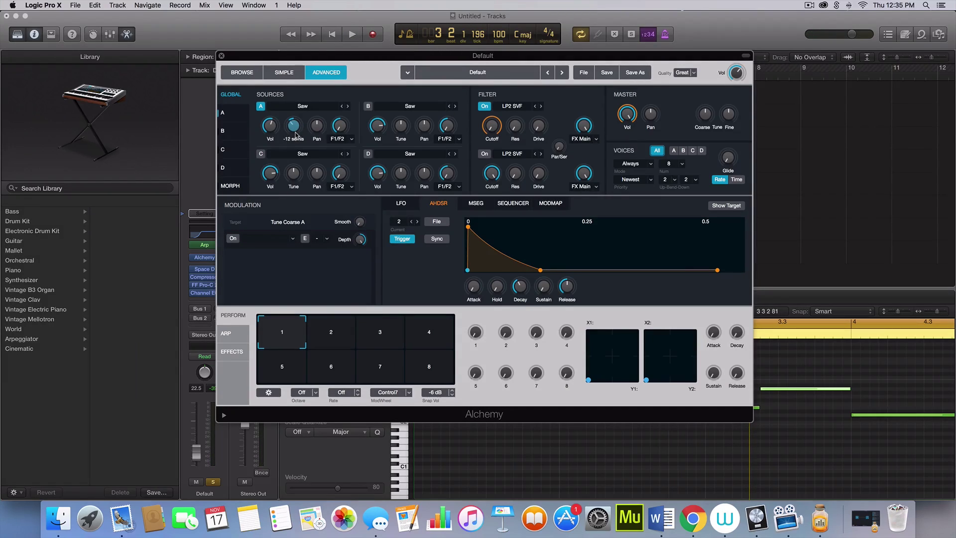
pyautogui.press('space')
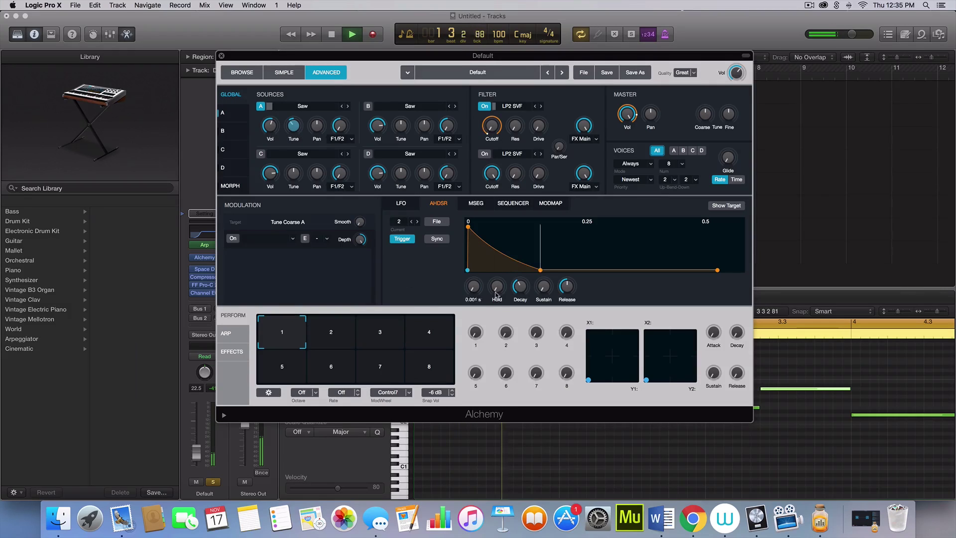
pyautogui.moveTo(520, 293); pyautogui.dragTo(473, 269)
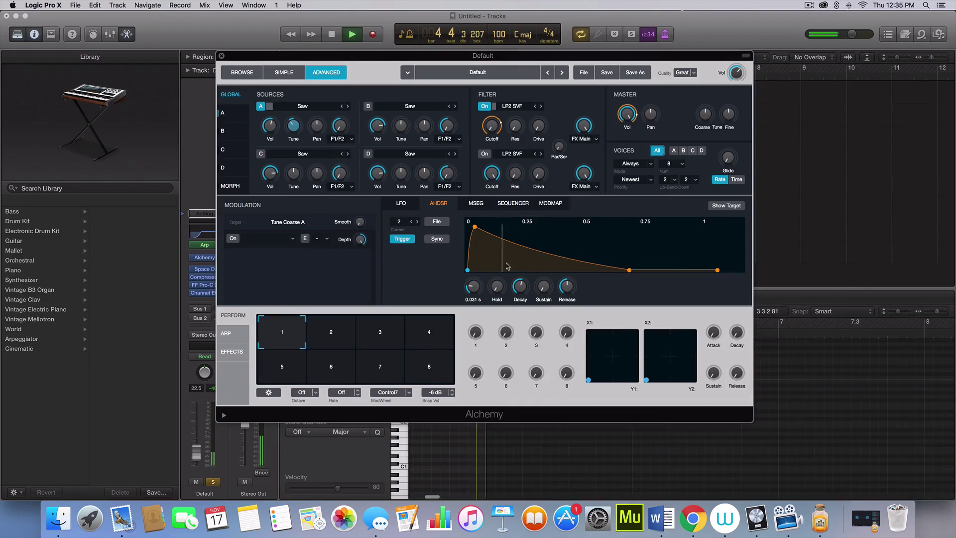
pyautogui.press('space')
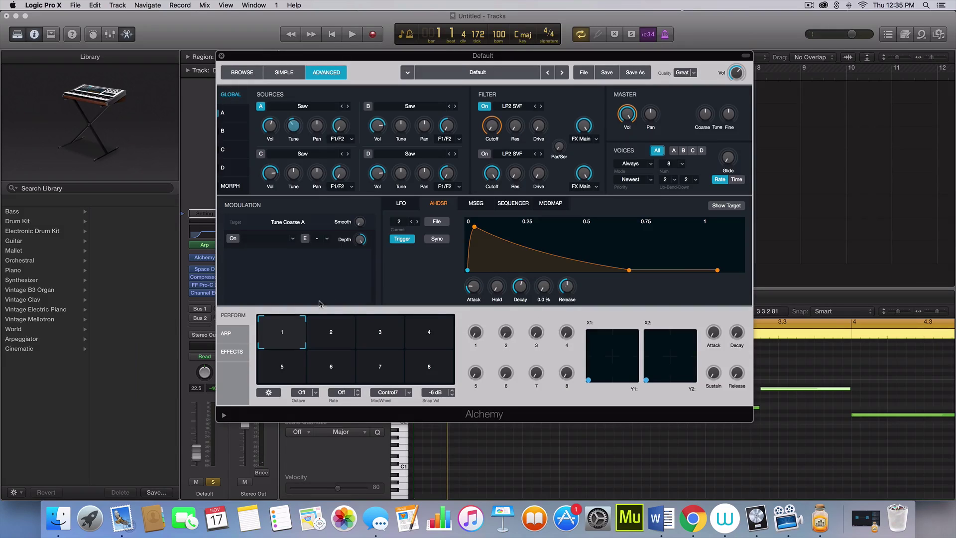
# - Raise the track's fader to about -16.2 dB, and lengthen the filter envelope's decay to about 1.1 s during playback
pyautogui.moveTo(196, 452); pyautogui.dragTo(196, 446)
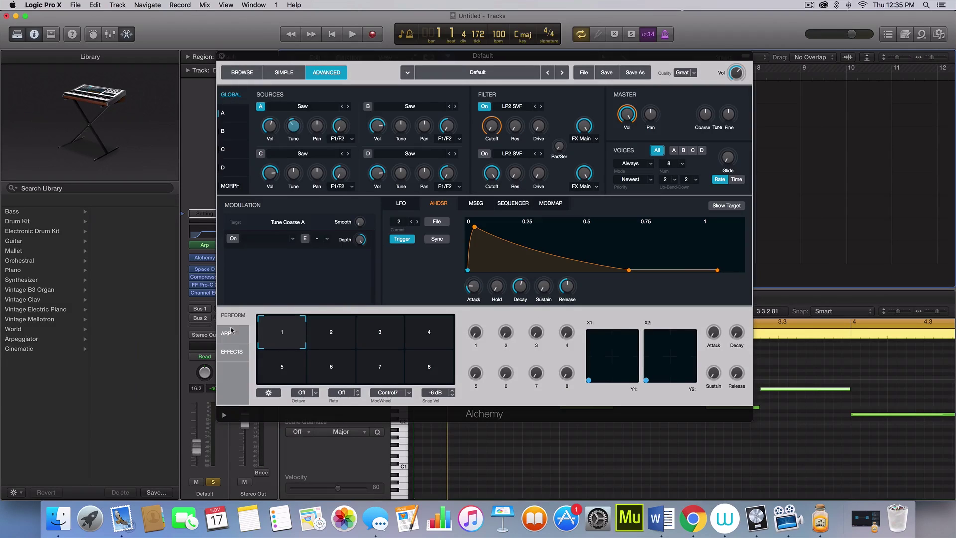
pyautogui.moveTo(433, 59); pyautogui.dragTo(497, 40)
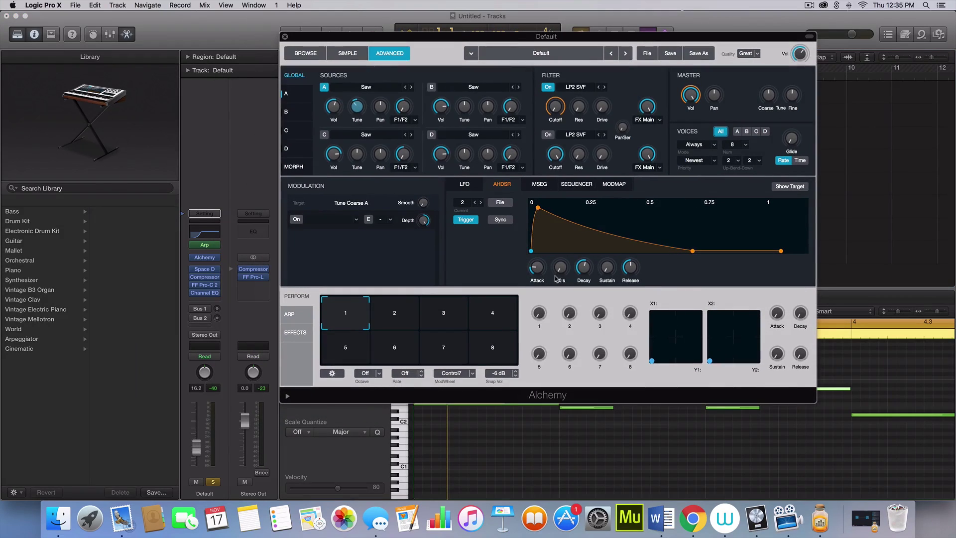
pyautogui.press('space')
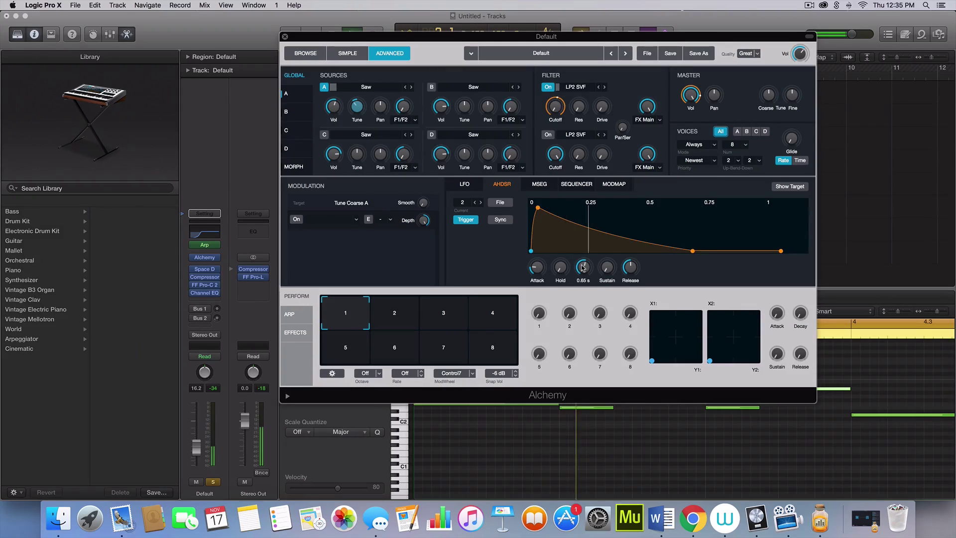
pyautogui.moveTo(585, 264); pyautogui.dragTo(585, 258)
pyautogui.moveTo(424, 222); pyautogui.dragTo(426, 230)
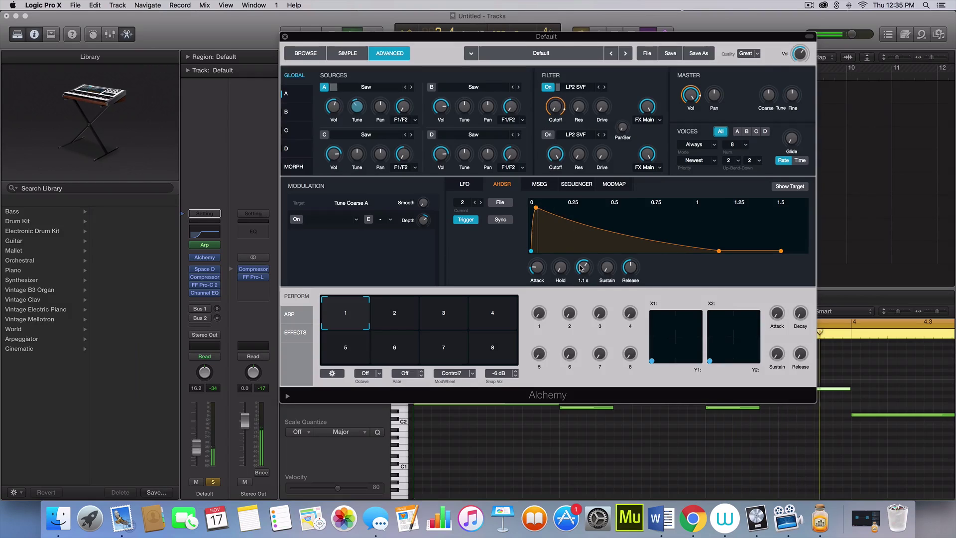
pyautogui.moveTo(581, 269)
pyautogui.mouseDown()
pyautogui.moveTo(577, 280)
pyautogui.moveTo(579, 264)
pyautogui.mouseUp()
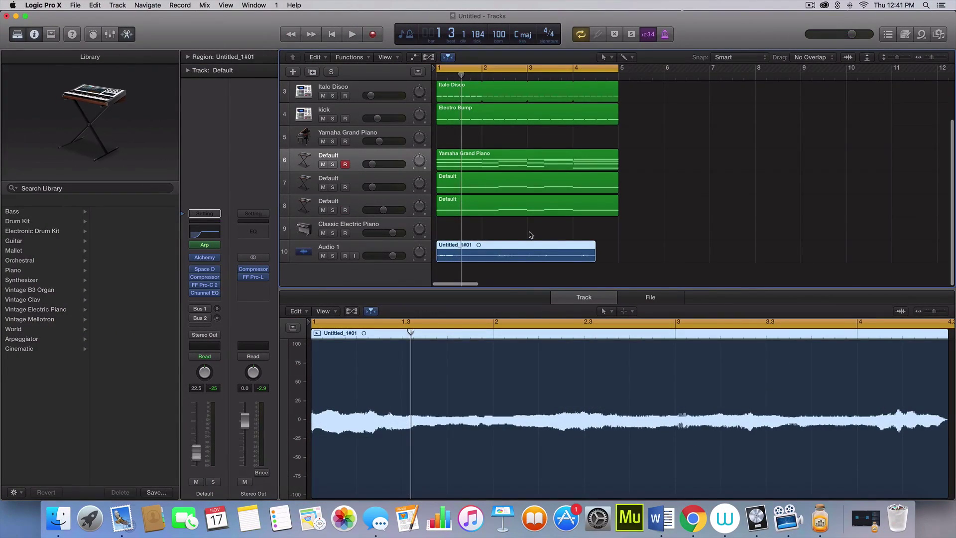
# - Fit the regions to the Tracks area, then select and solo the Default track 8 and play it
pyautogui.click(529, 232)
pyautogui.press('z')
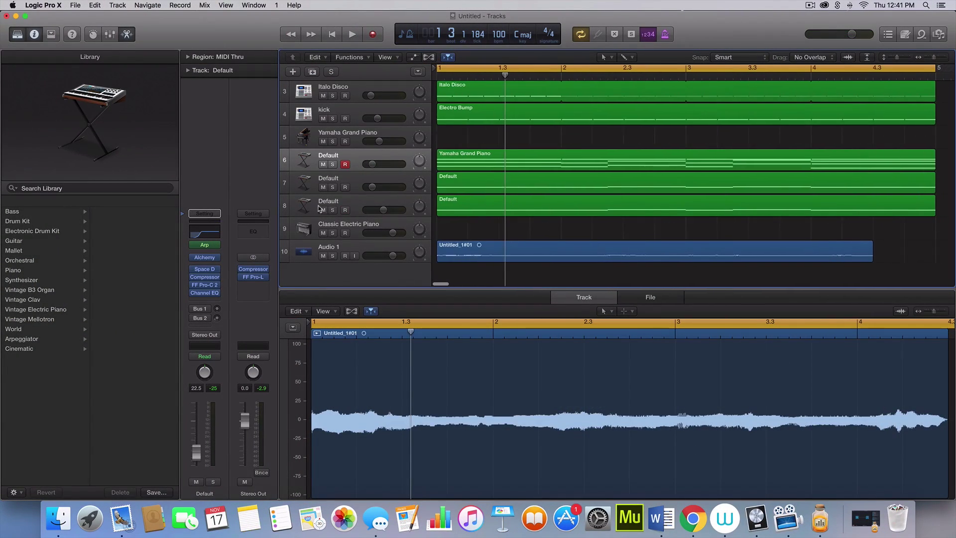
pyautogui.click(332, 210)
pyautogui.click(333, 199)
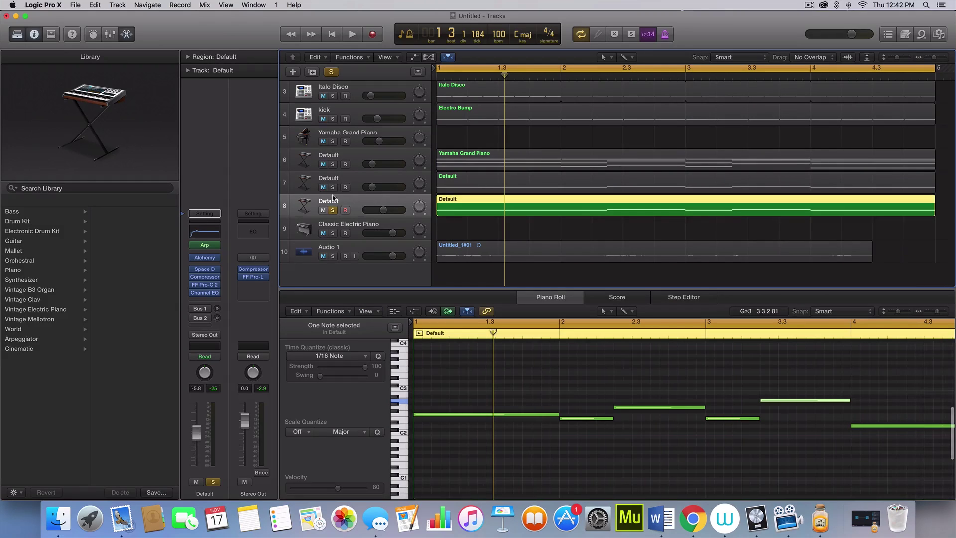
pyautogui.click(332, 210)
pyautogui.click(332, 210)
pyautogui.press('space')
# - Set the rate of track 8's Arpeggiator to 1/16 during playback, and close the plug-in
pyautogui.click(203, 245)
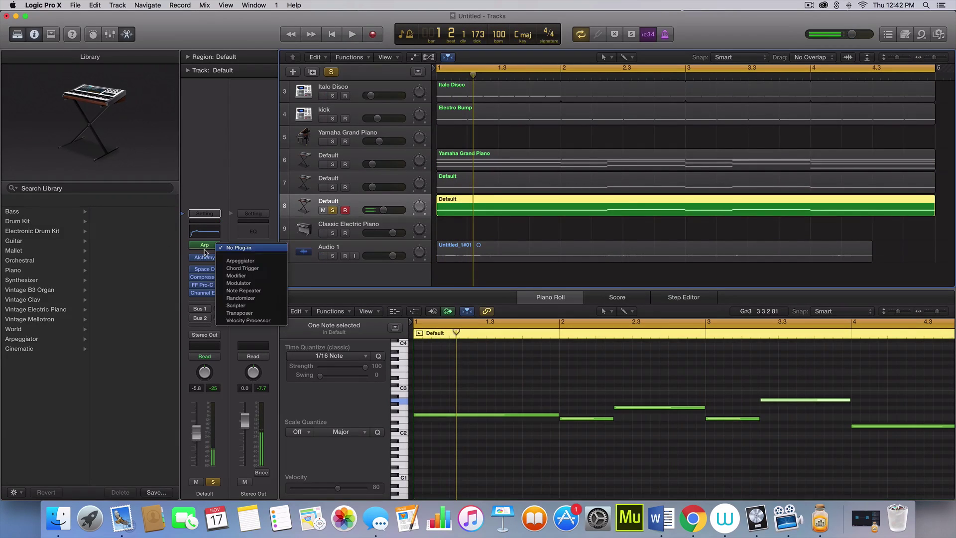
pyautogui.click(206, 250)
pyautogui.click(206, 246)
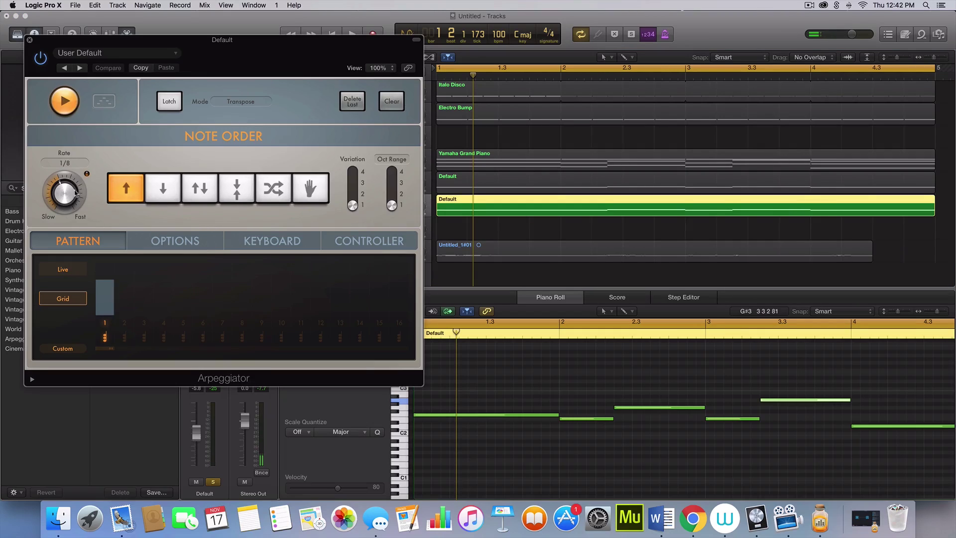
pyautogui.press('space')
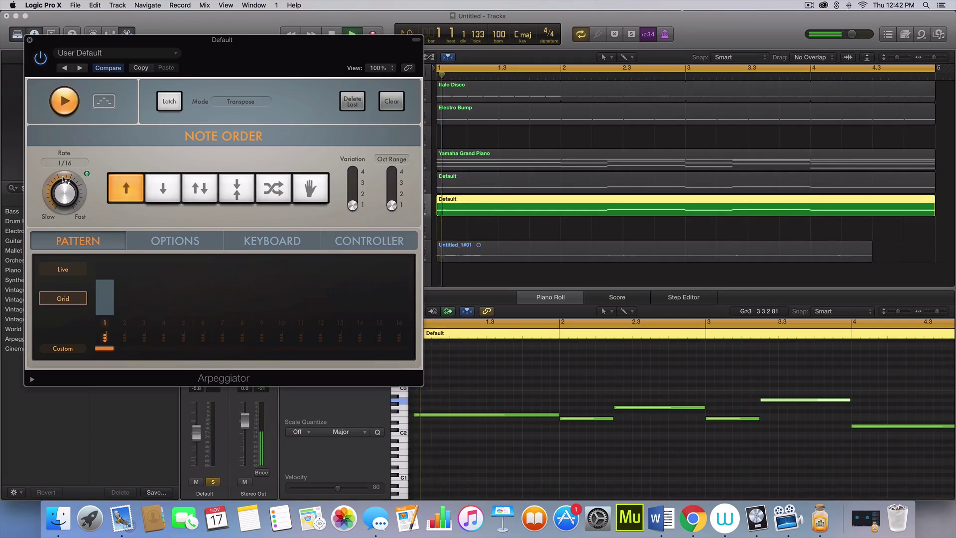
pyautogui.click(30, 40)
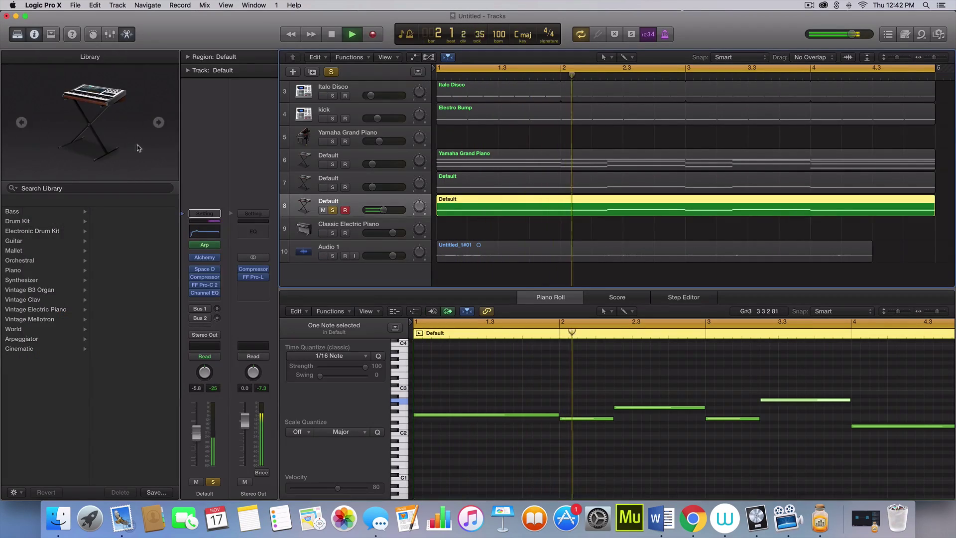
# - Turn off track 8's solo, mute the Audio 1 track, and play the arrangement
pyautogui.click(333, 210)
pyautogui.press('space')
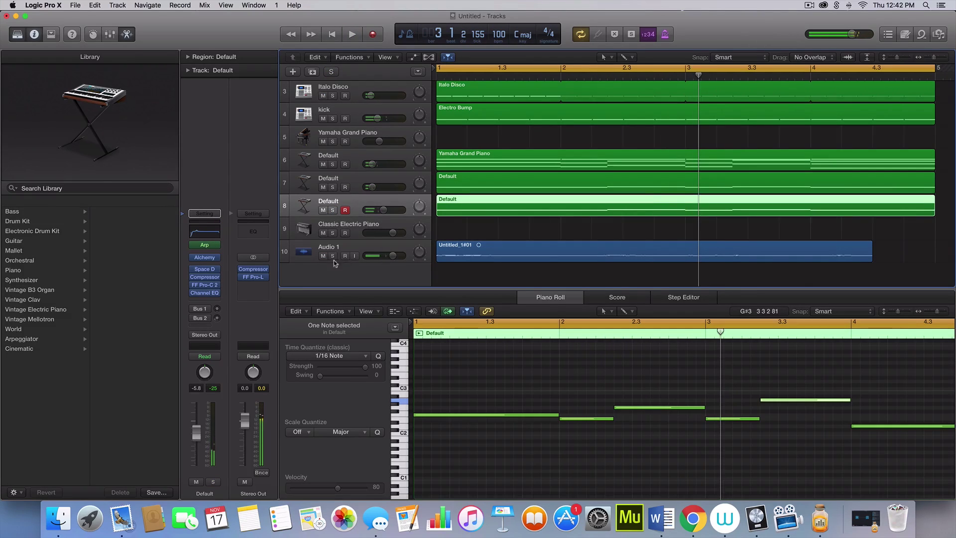
pyautogui.click(323, 255)
pyautogui.press('space')
# - Solo track 7, set its Arpeggiator's rate to 1/16 during playback, and turn the solo off
pyautogui.click(337, 183)
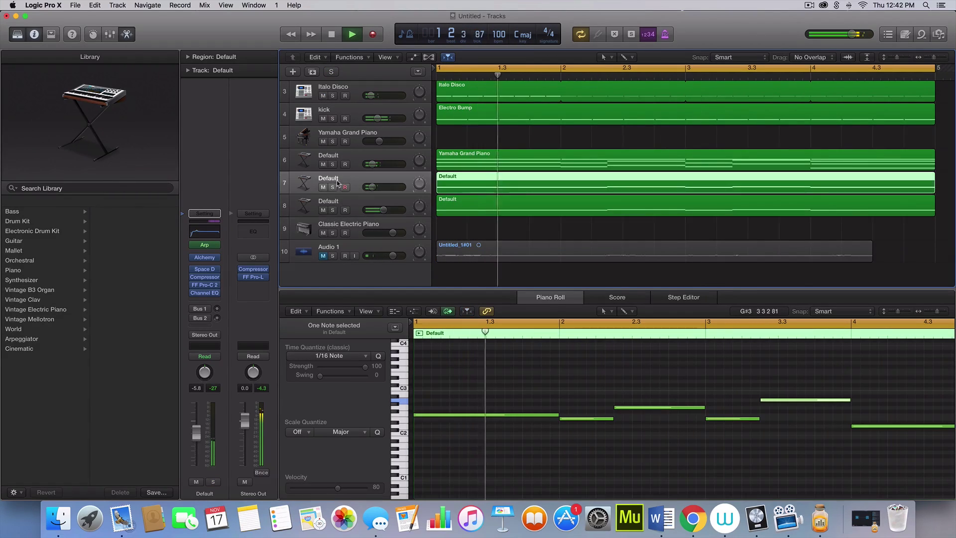
pyautogui.click(333, 187)
pyautogui.press('space')
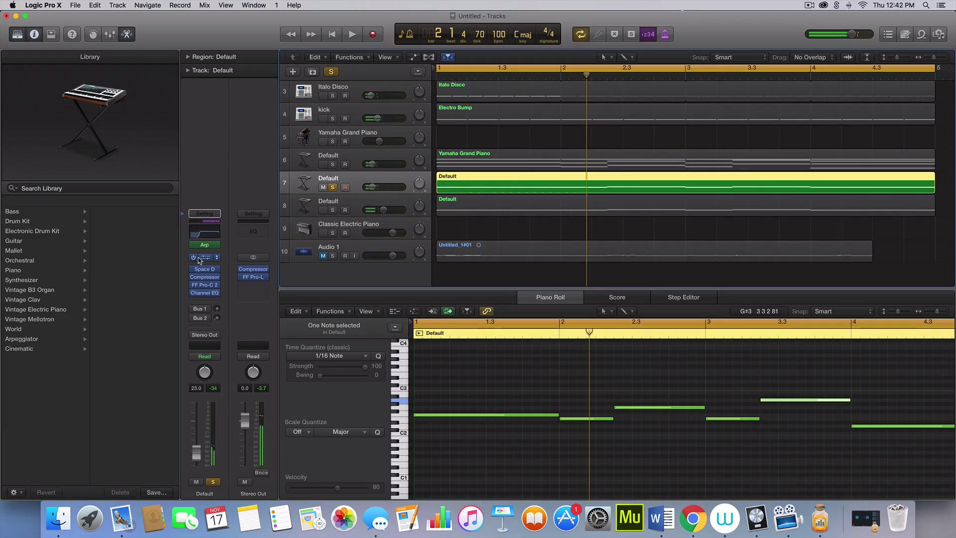
pyautogui.click(206, 244)
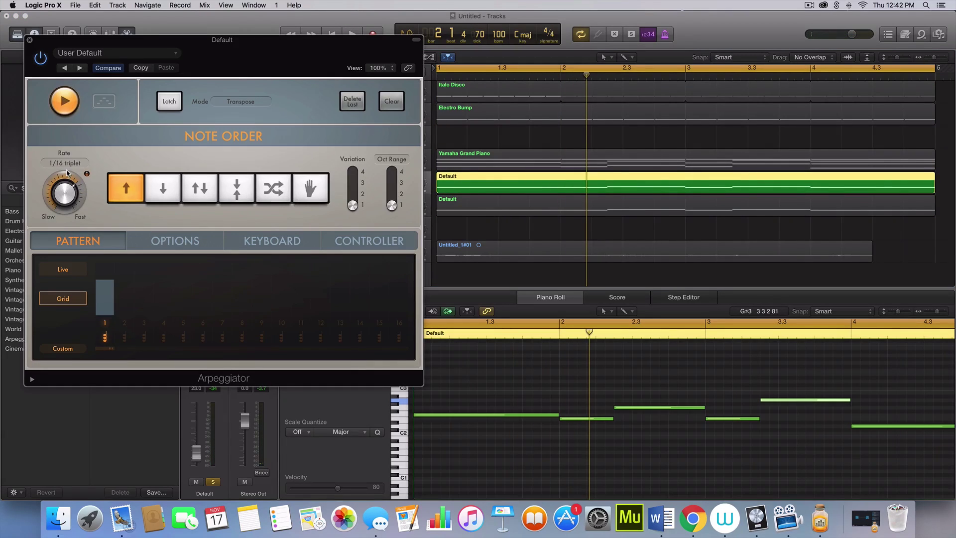
pyautogui.press('space')
pyautogui.moveTo(67, 173); pyautogui.dragTo(58, 195)
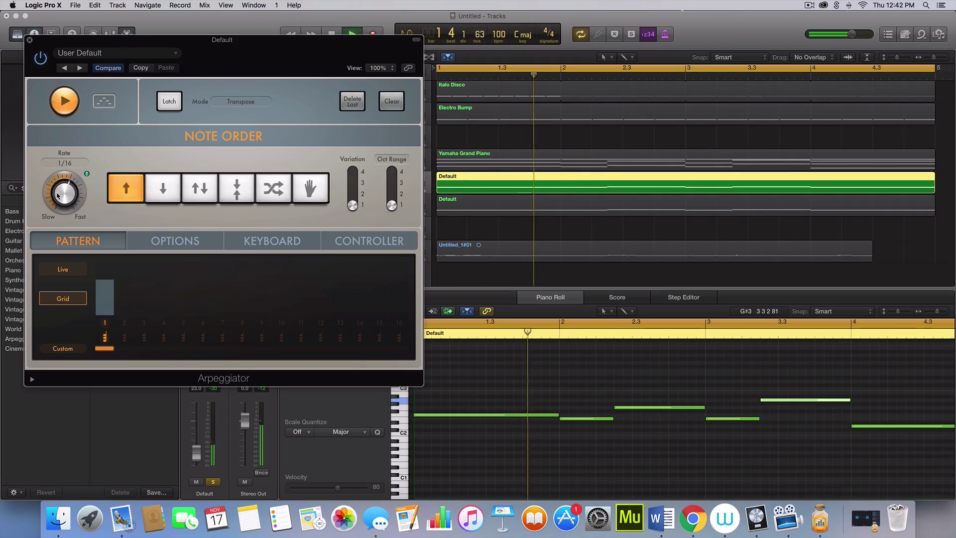
pyautogui.click(28, 40)
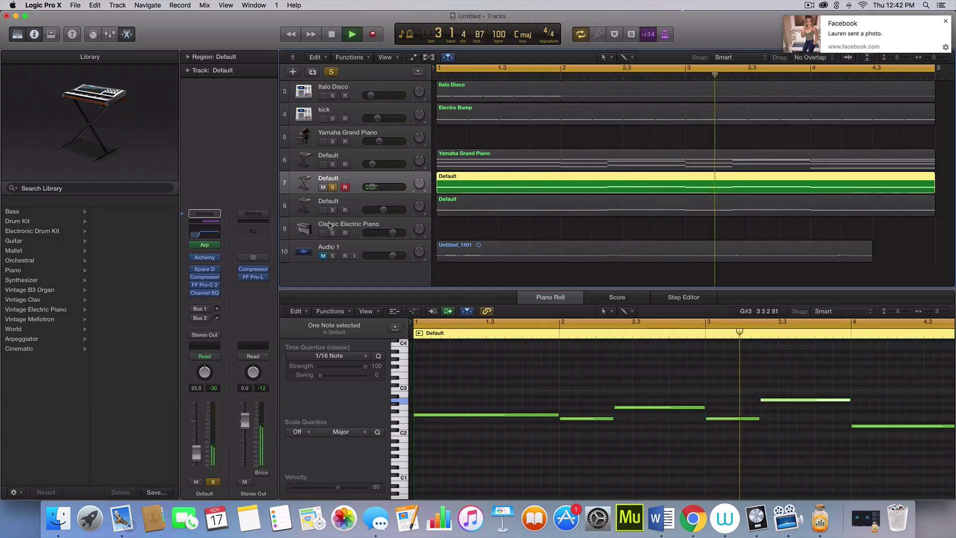
pyautogui.click(332, 187)
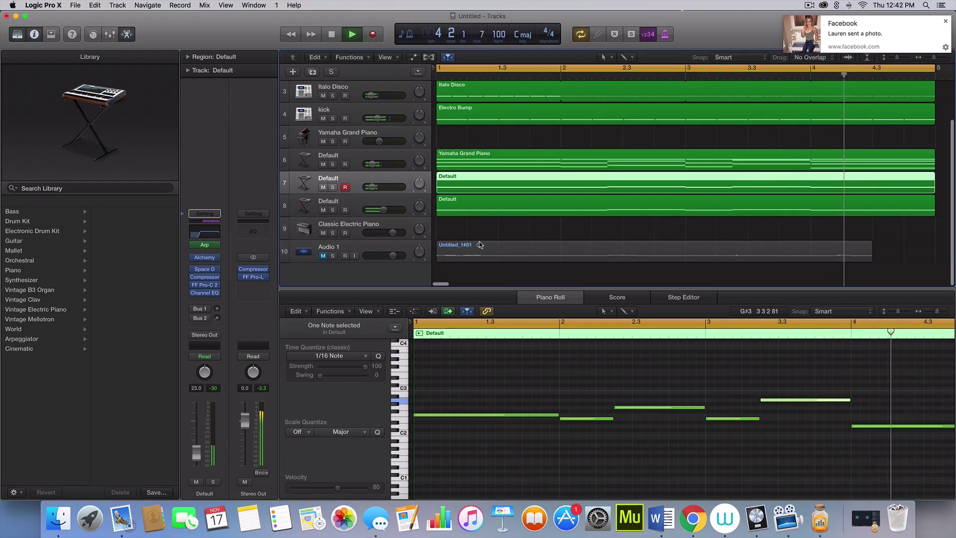
# - Select and solo track 6, and check its Arpeggiator settings against the playback
pyautogui.click(361, 159)
pyautogui.click(332, 165)
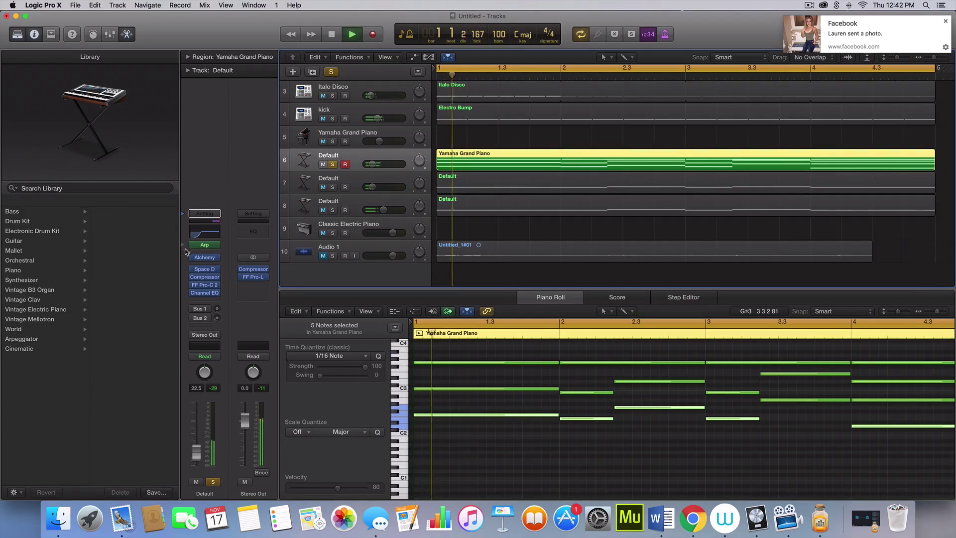
pyautogui.press('space')
pyautogui.click(207, 245)
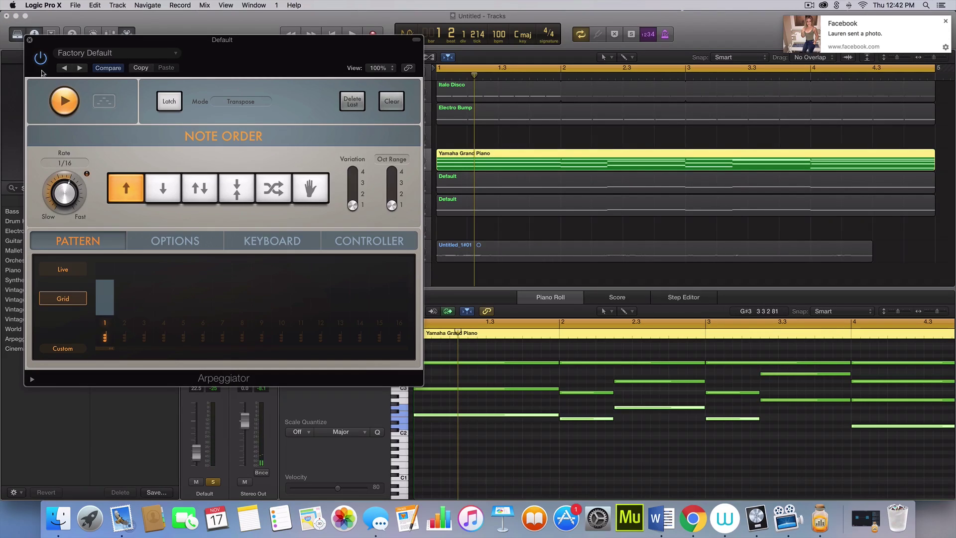
pyautogui.press('space')
pyautogui.click(30, 39)
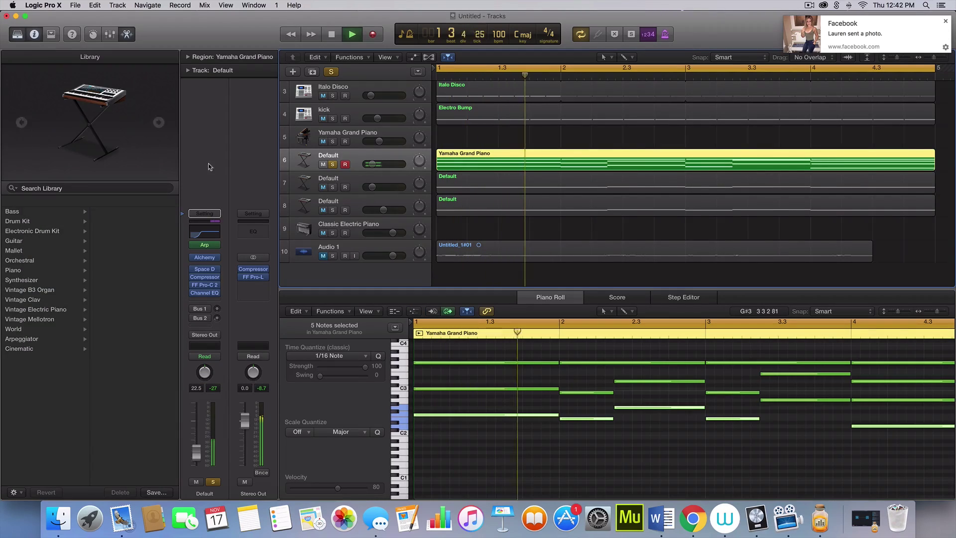
# - Set the reverb output level of track 6's Space Designer to -30.0 dB, and close the plug-in
pyautogui.moveTo(208, 260)
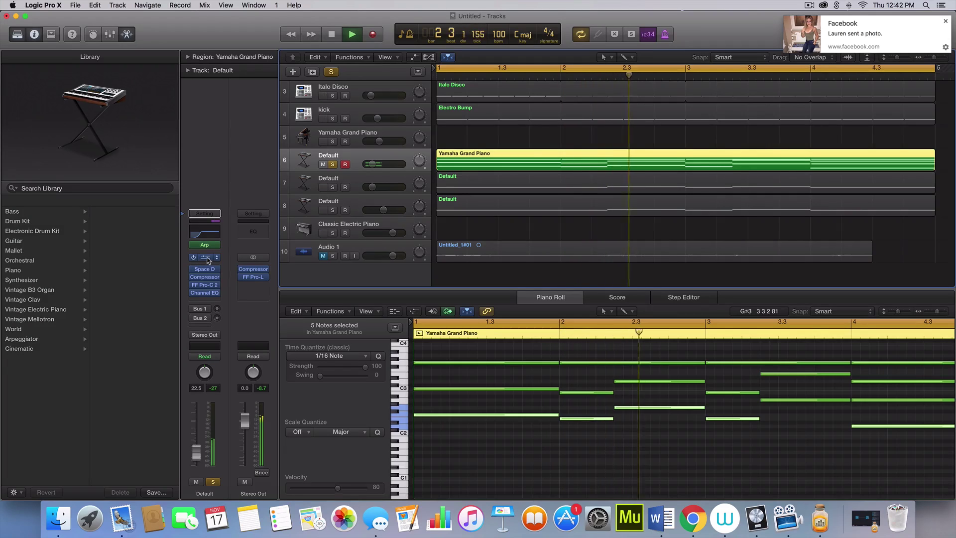
pyautogui.press('space')
pyautogui.click(204, 270)
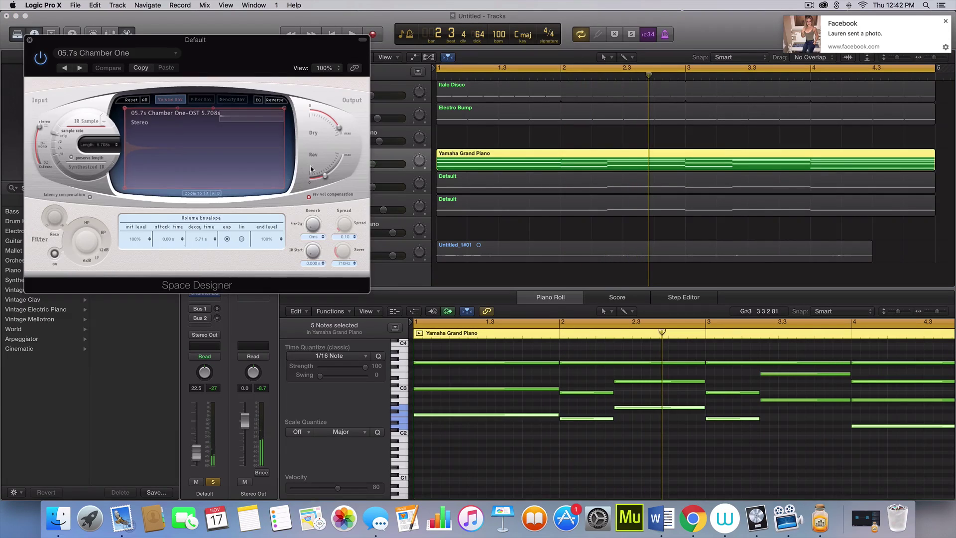
pyautogui.moveTo(325, 182); pyautogui.dragTo(321, 181)
pyautogui.press('space')
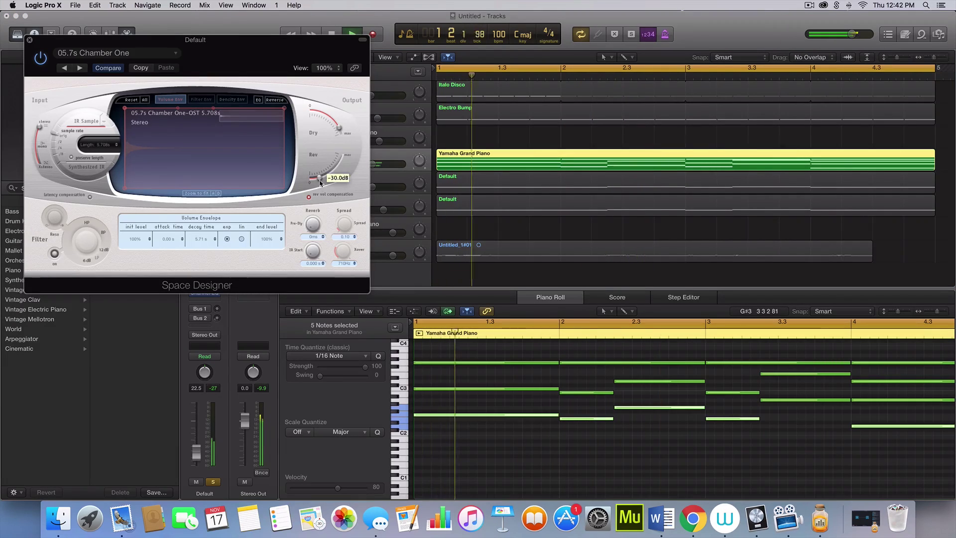
pyautogui.click(30, 40)
# - Turn off track 6's solo, and raise its fader to about -21.0 dB while playing the full arrangement
pyautogui.press('space')
pyautogui.click(333, 164)
pyautogui.press('space')
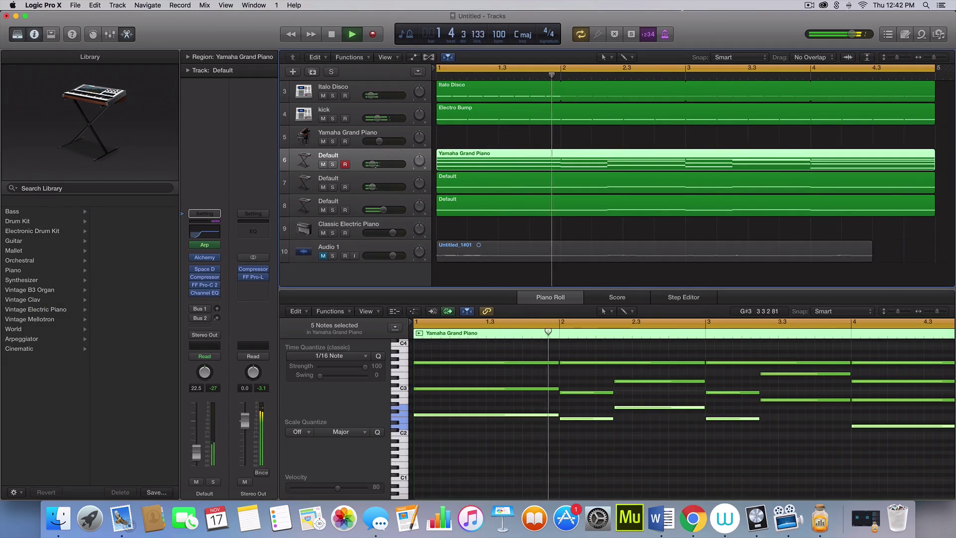
pyautogui.hscroll(2, 536, 249)
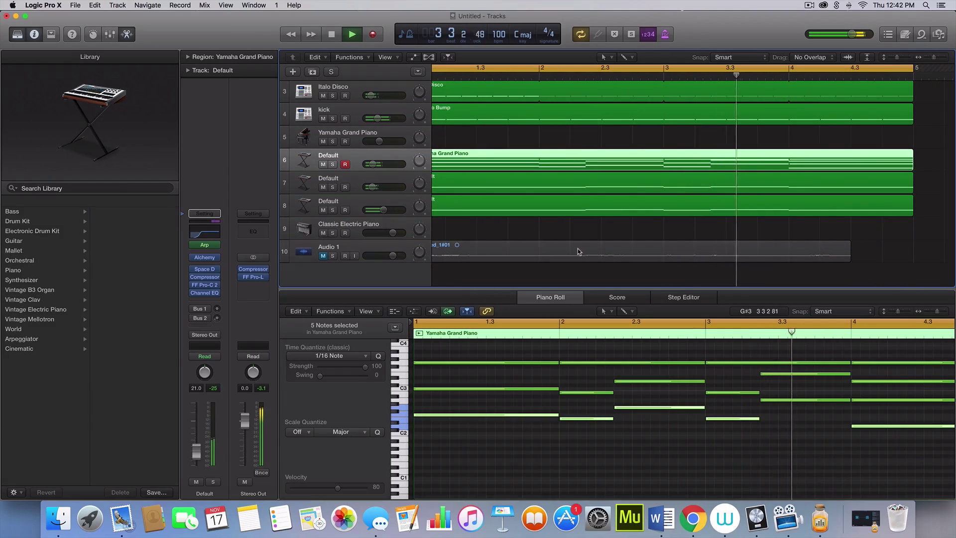
pyautogui.scroll(-2, 577, 248)
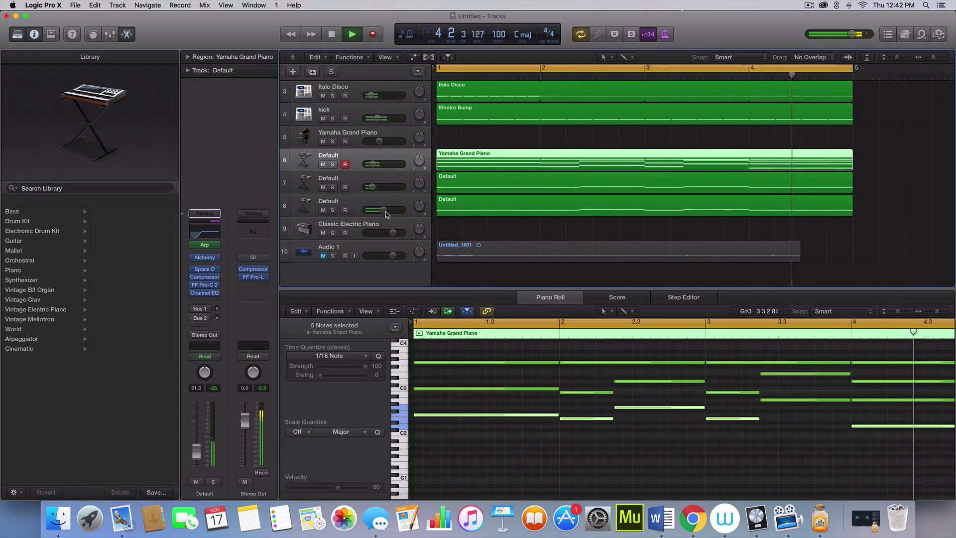
pyautogui.press('space')
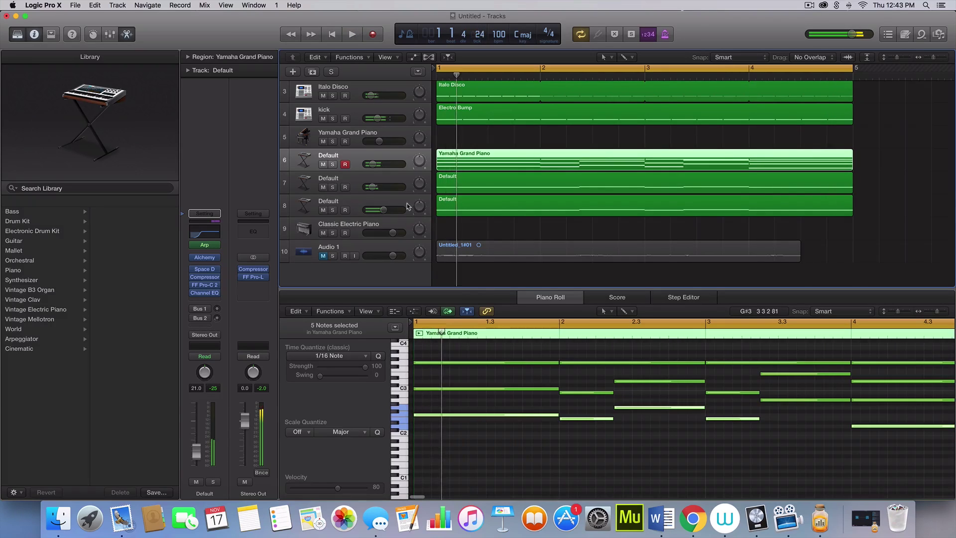
# - Unmute, select and solo the Audio 1 track, and lower its volume to about -8.8 dB during playback
pyautogui.click(482, 228)
pyautogui.click(326, 256)
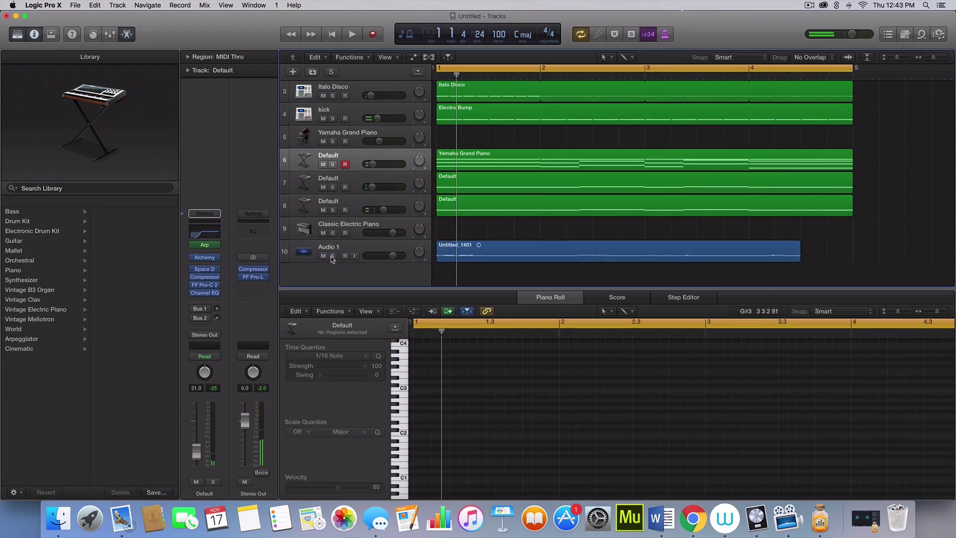
pyautogui.click(373, 263)
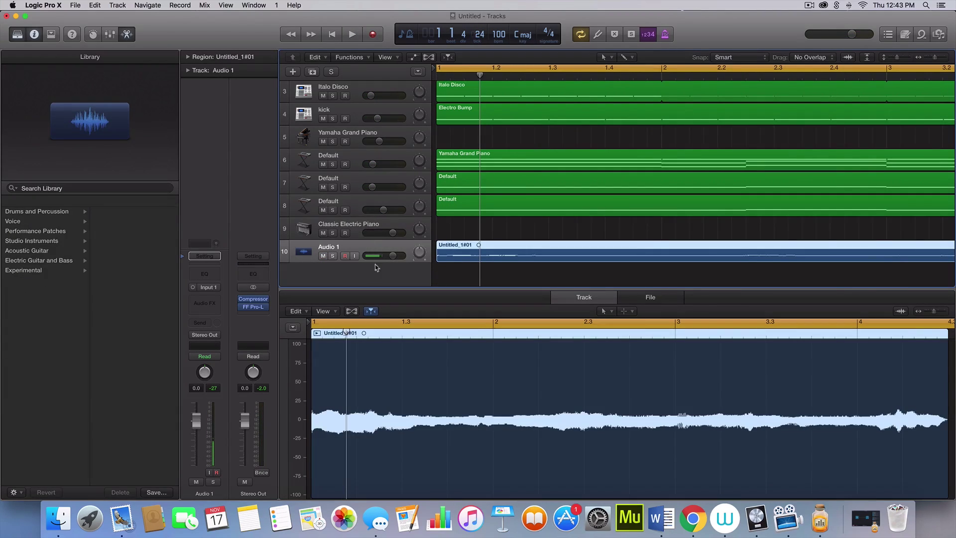
pyautogui.click(333, 256)
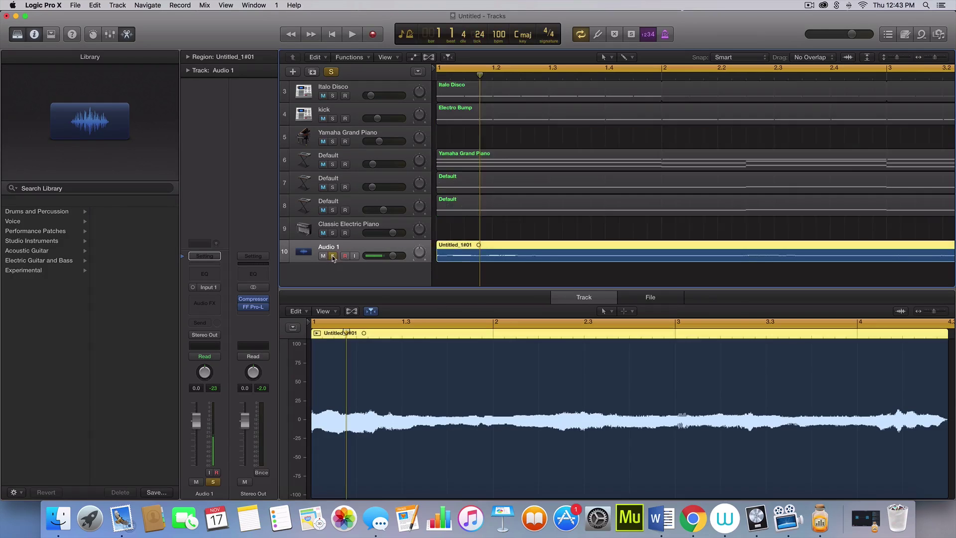
pyautogui.press('space')
pyautogui.moveTo(380, 254); pyautogui.dragTo(378, 255)
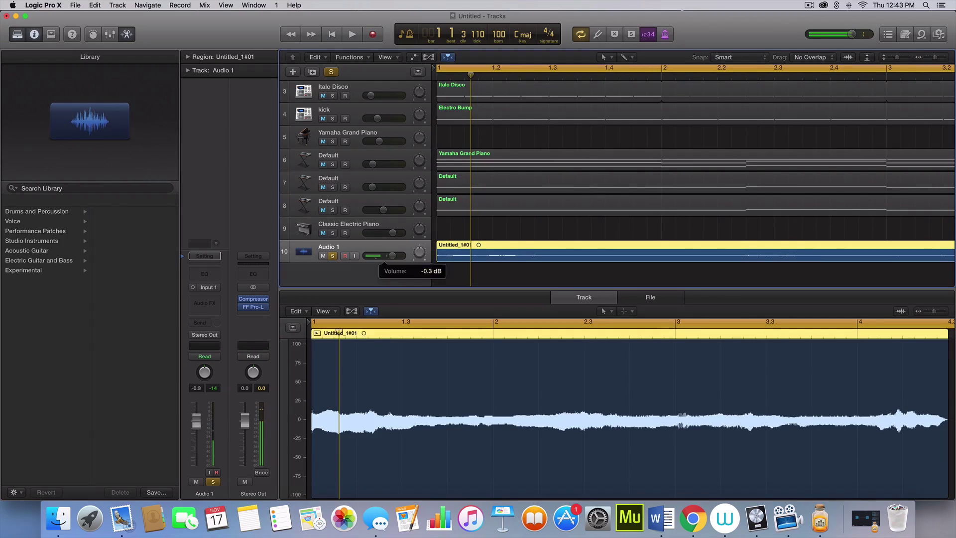
# - Split the Audio 1 region near the middle of bar 1, move the second part to about 3.4, and unsolo the track
pyautogui.press('space')
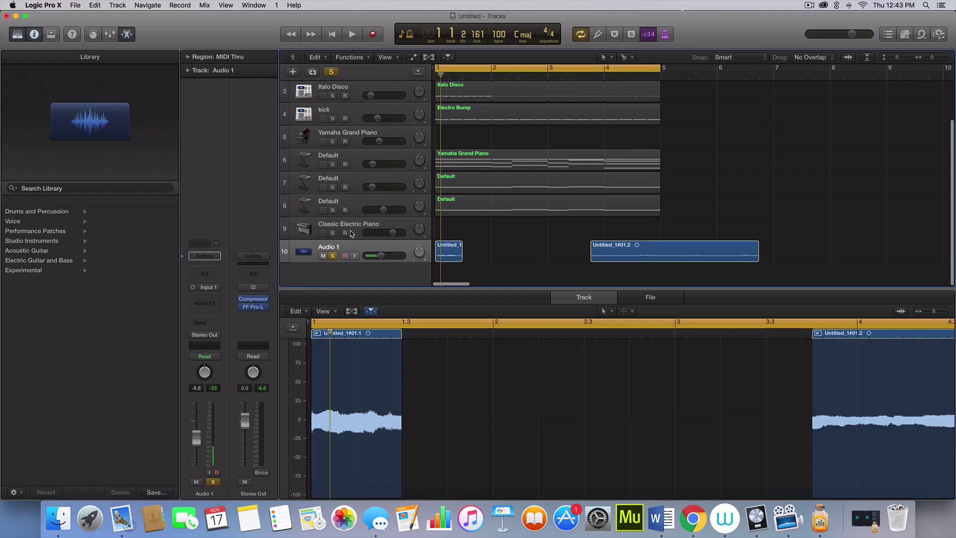
pyautogui.press('s')
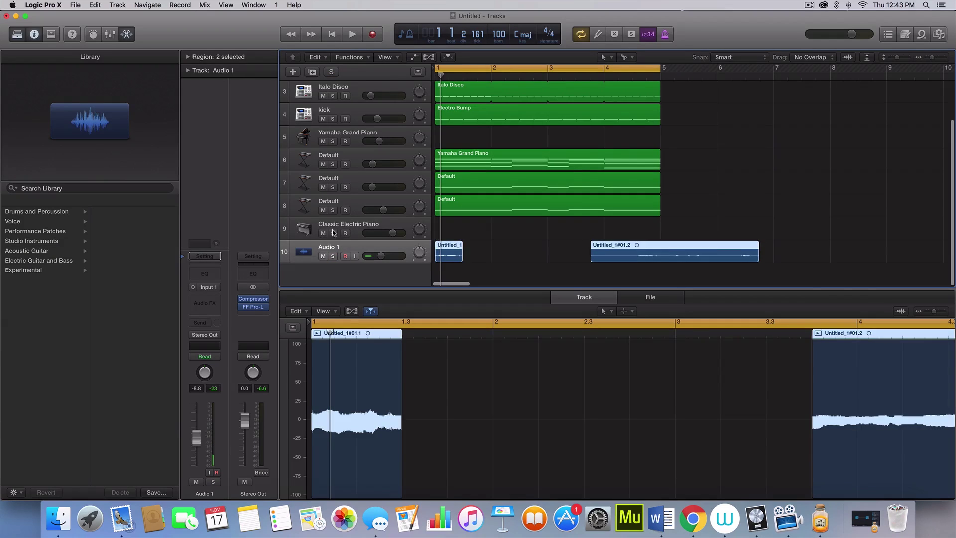
# - Replace the instrument on the Classic Electric Piano track with a stereo EXS24 sampler
pyautogui.click(349, 229)
pyautogui.click(217, 276)
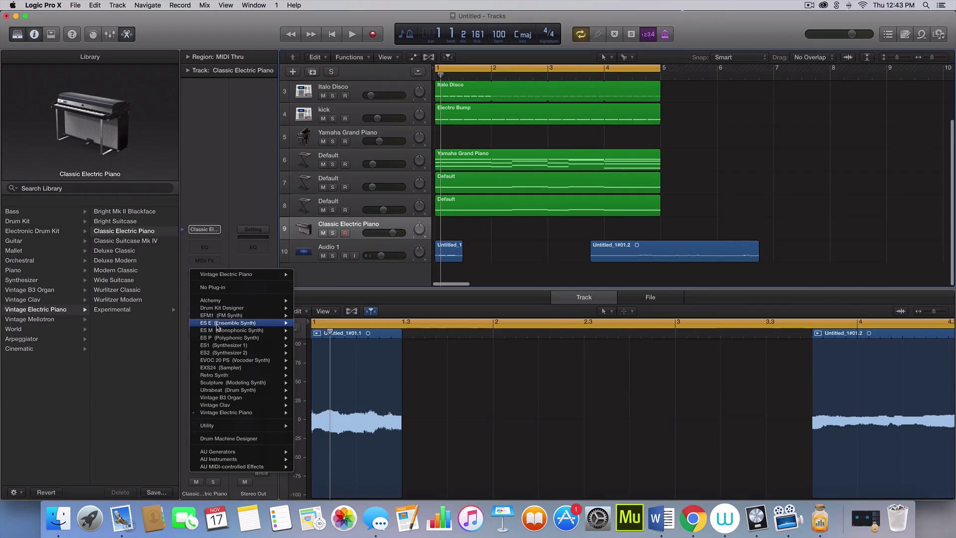
pyautogui.moveTo(248, 372)
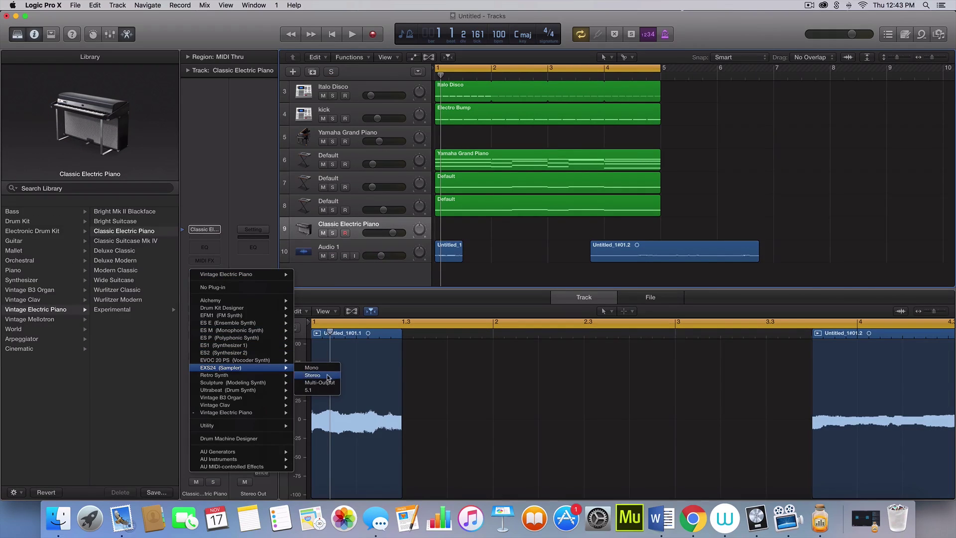
pyautogui.click(327, 376)
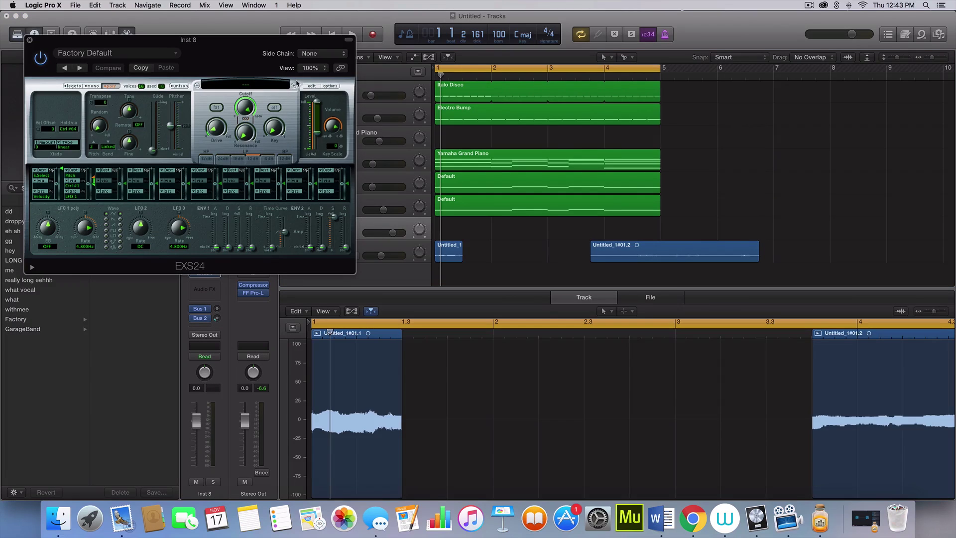
# - Add the short first Audio 1 region as a zone in the EXS24 Instrument Editor
pyautogui.click(311, 87)
pyautogui.moveTo(364, 55); pyautogui.dragTo(265, 49)
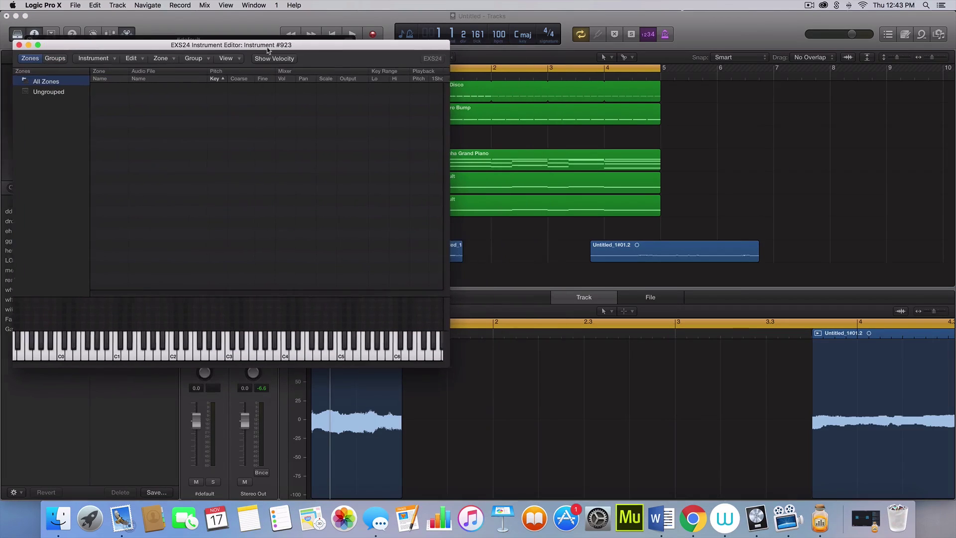
pyautogui.moveTo(459, 261); pyautogui.dragTo(287, 179)
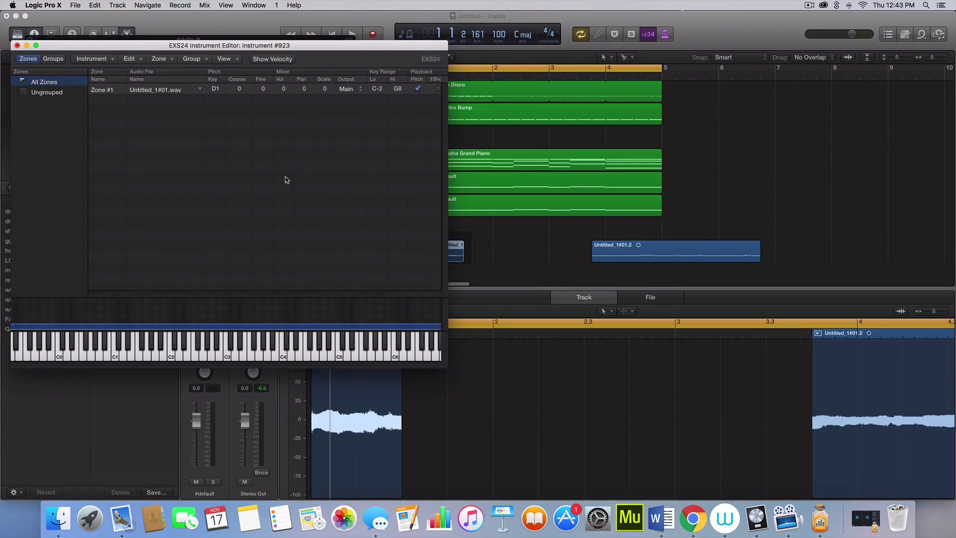
pyautogui.moveTo(159, 47); pyautogui.dragTo(258, 63)
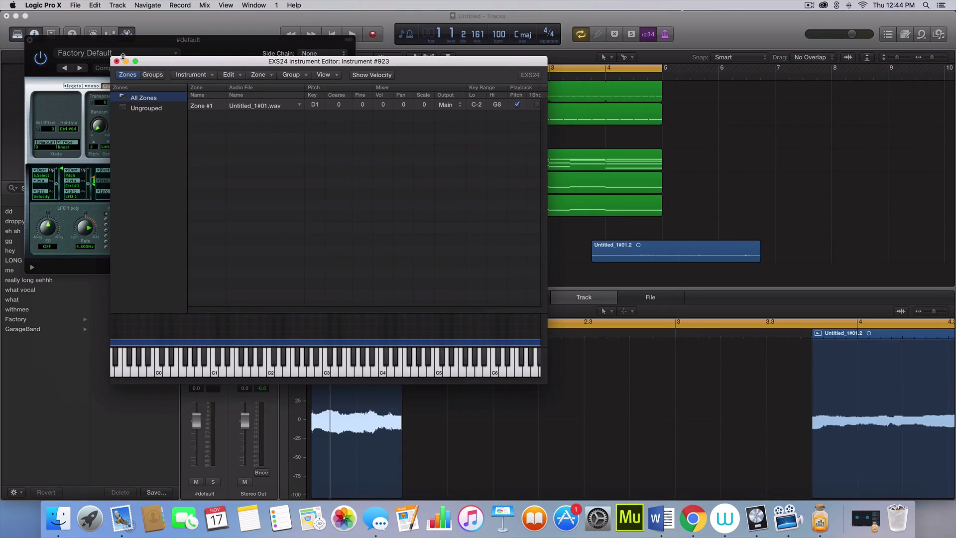
# - Save the sampler instrument as "sad machine" in Sampler Instruments, and close the EXS24 windows
pyautogui.click(116, 61)
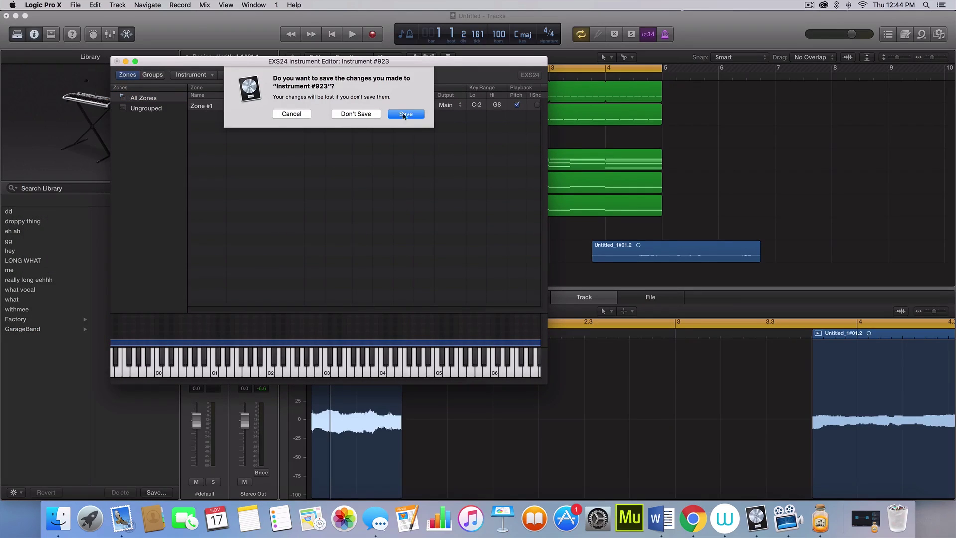
pyautogui.click(404, 114)
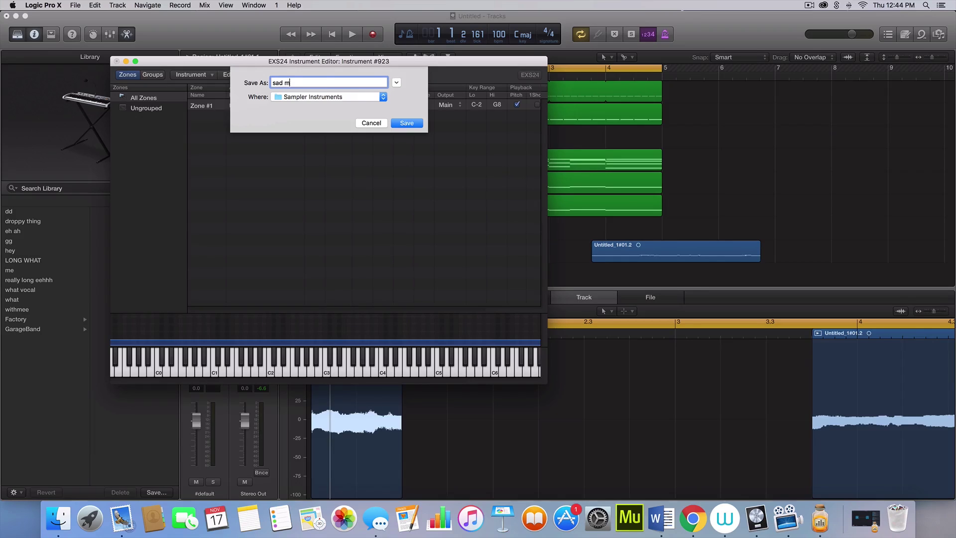
pyautogui.press('Return')
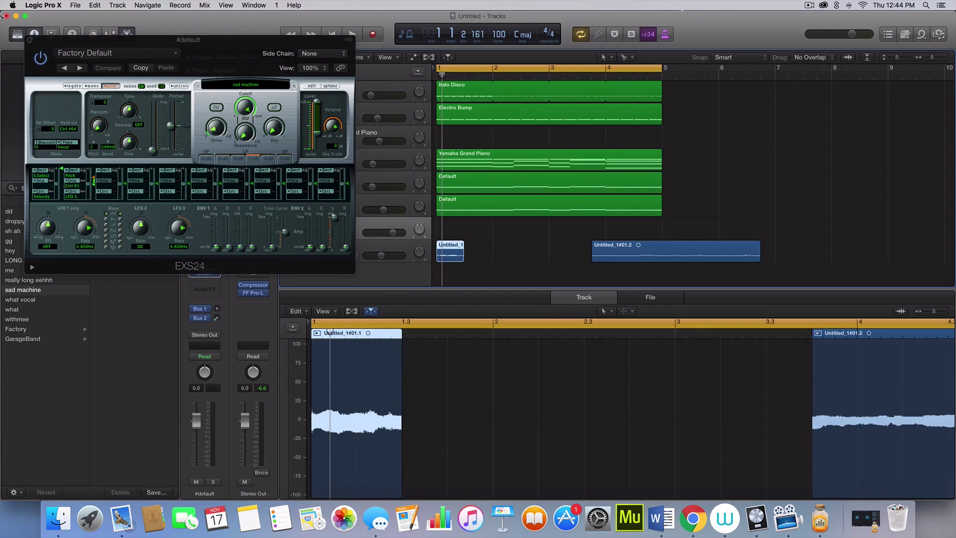
pyautogui.click(30, 40)
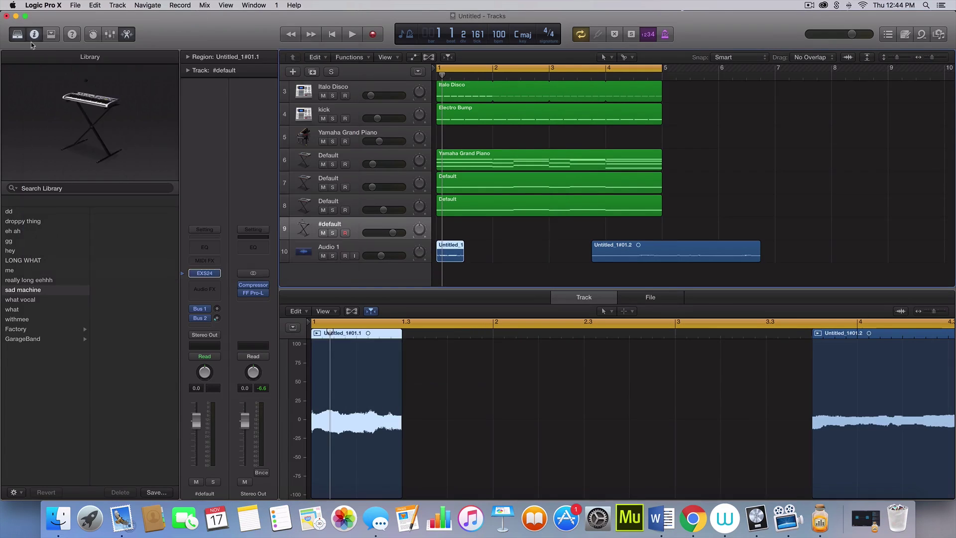
# - Mute the Audio 1 track and draw a MIDI region on the #default track from bar 1 to bar 5 with the Pencil tool
pyautogui.click(323, 256)
pyautogui.click(448, 230)
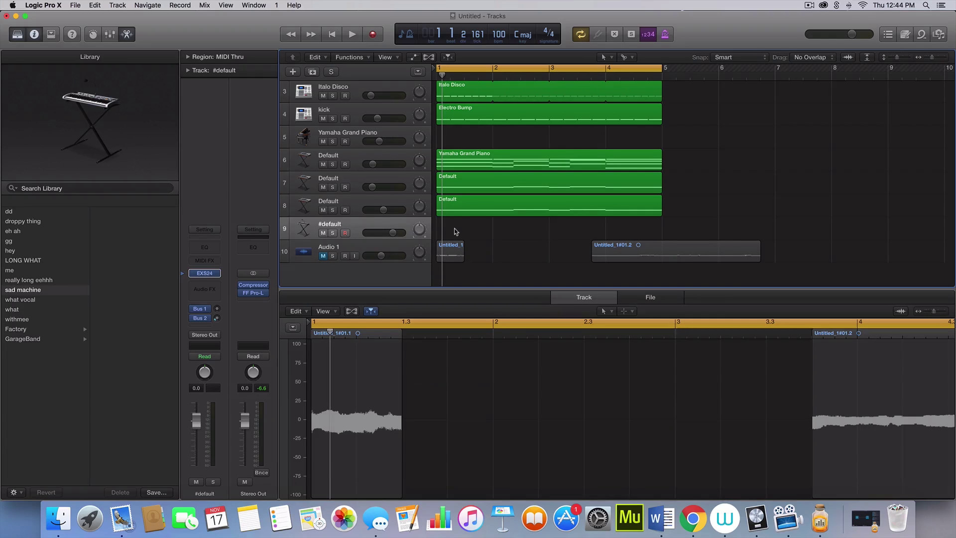
pyautogui.click(624, 57)
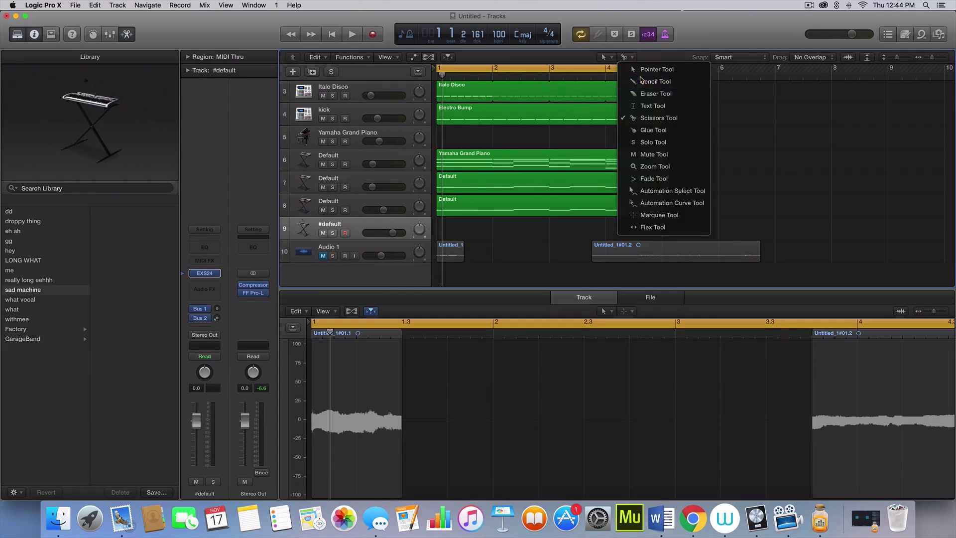
pyautogui.click(647, 82)
pyautogui.click(472, 234)
pyautogui.moveTo(484, 237); pyautogui.dragTo(662, 234)
# - Draw a low note at bar 1 and a higher second note aligned to start at beat 1.2 in the #default region
pyautogui.press('space')
pyautogui.click(528, 437)
pyautogui.press('space')
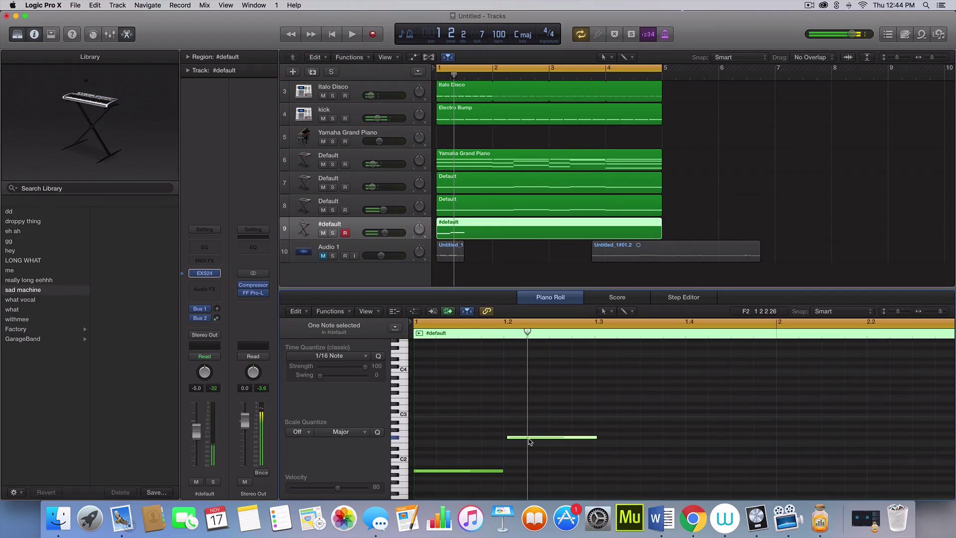
pyautogui.moveTo(523, 441); pyautogui.dragTo(520, 441)
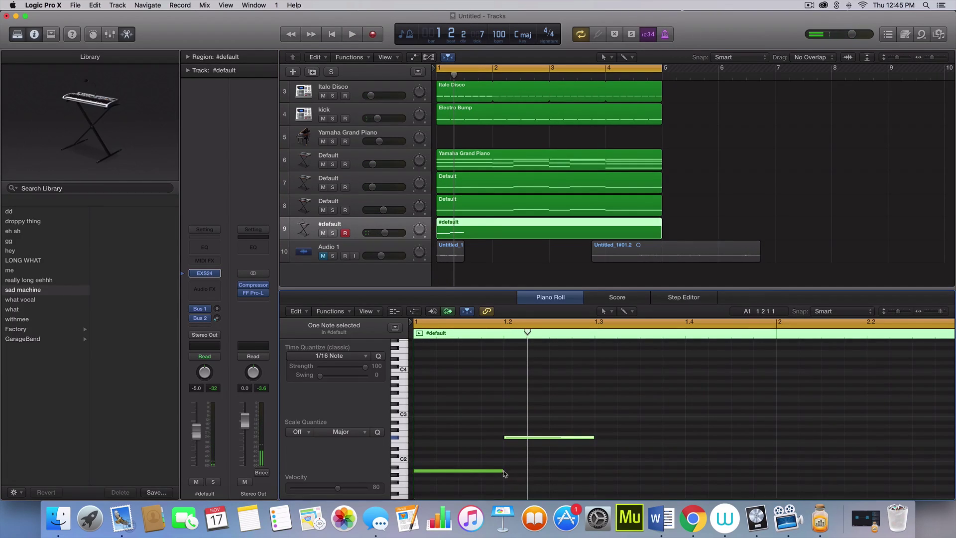
# - Shorten the second note to about a third of a beat and play back the result
pyautogui.press('space')
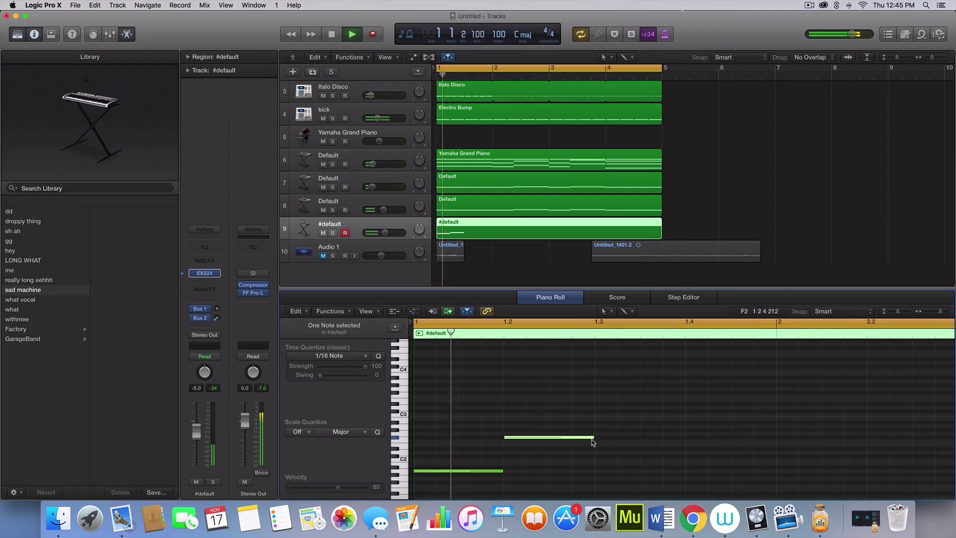
pyautogui.press('space')
pyautogui.moveTo(592, 440); pyautogui.dragTo(537, 445)
pyautogui.press('space')
pyautogui.press('space')
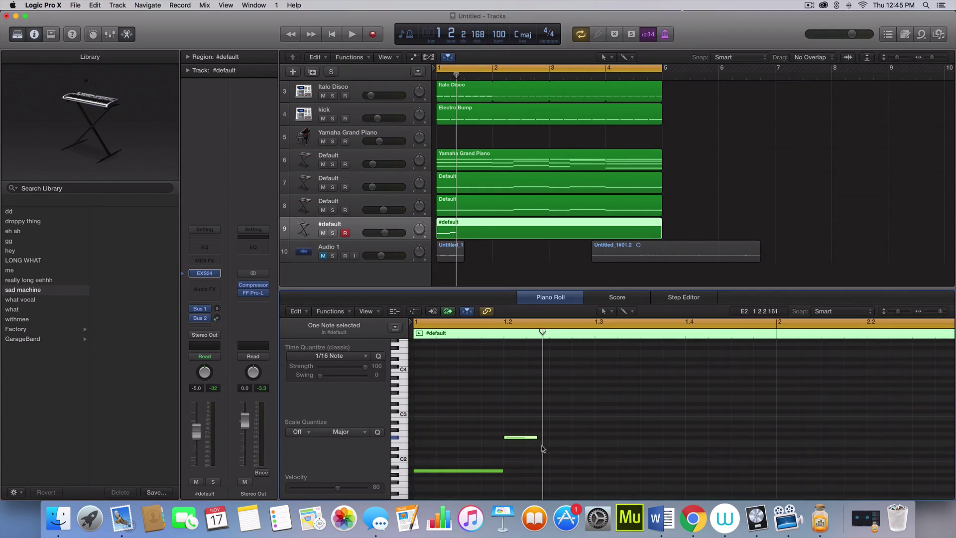
# - Add a short D#2 note right after the second note and a longer low note ending near beat 1.4, then audition them
pyautogui.scroll(3, 542, 447)
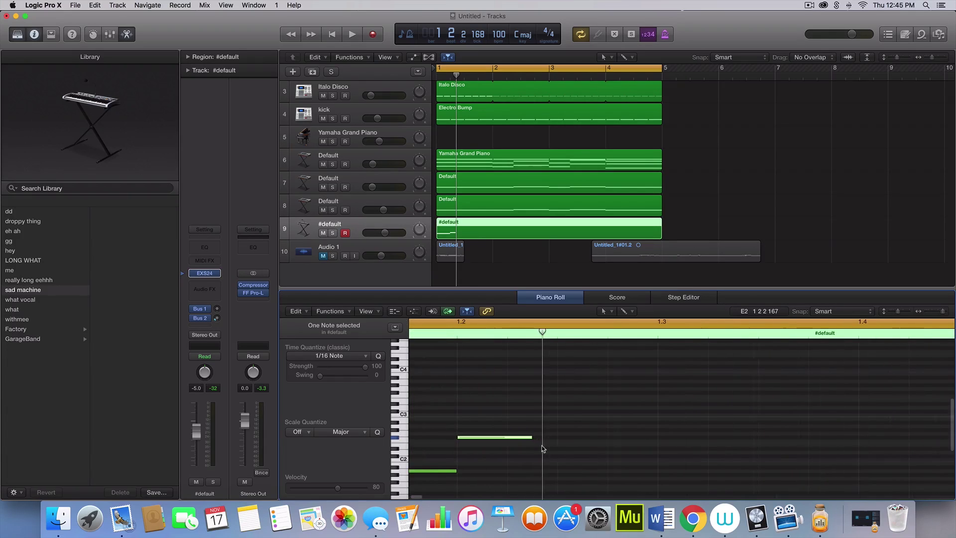
pyautogui.scroll(-3, 552, 450)
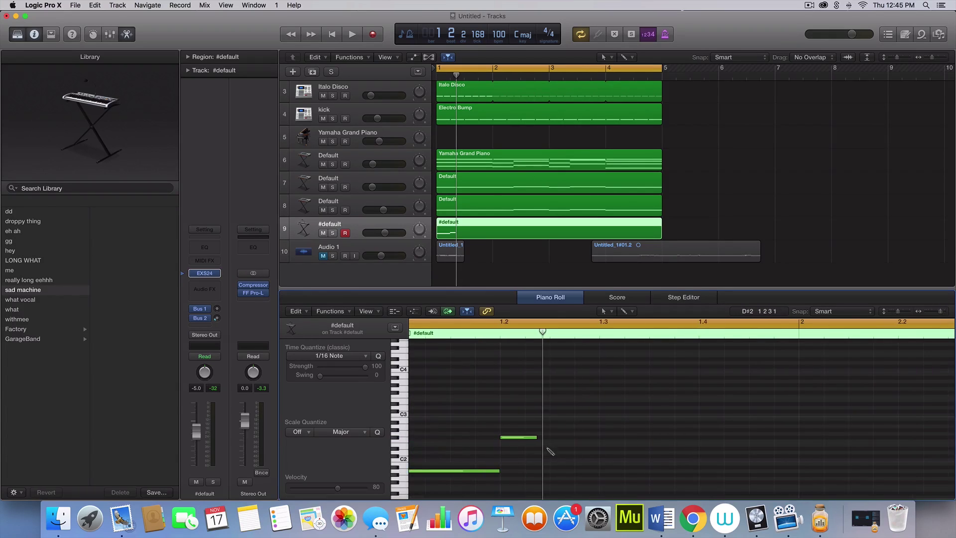
pyautogui.click(549, 452)
pyautogui.moveTo(562, 452); pyautogui.dragTo(586, 448)
pyautogui.press('space')
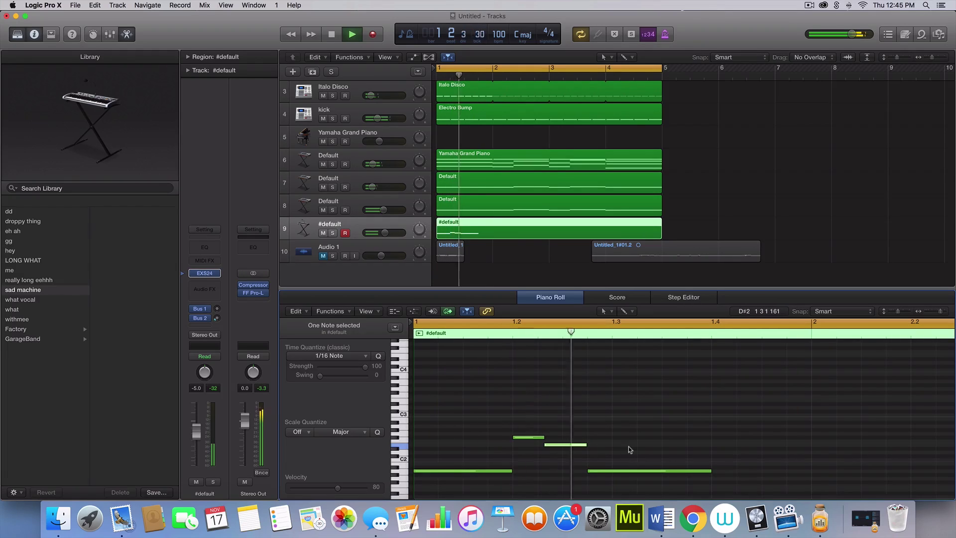
pyautogui.press('space')
# - Solo the #default track and insert a Channel EQ with a low cut at about 166 Hz
pyautogui.press('s')
pyautogui.click(205, 288)
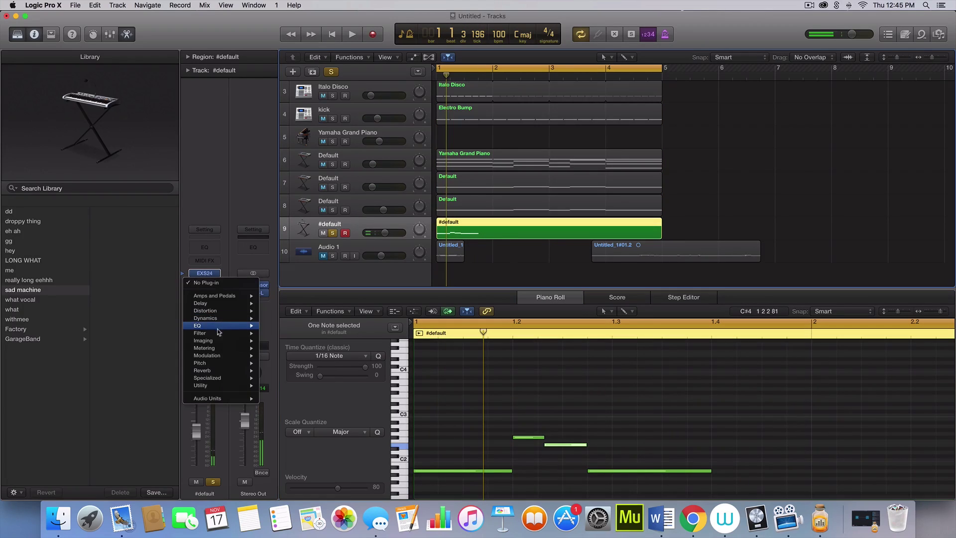
pyautogui.moveTo(221, 325)
pyautogui.click(347, 326)
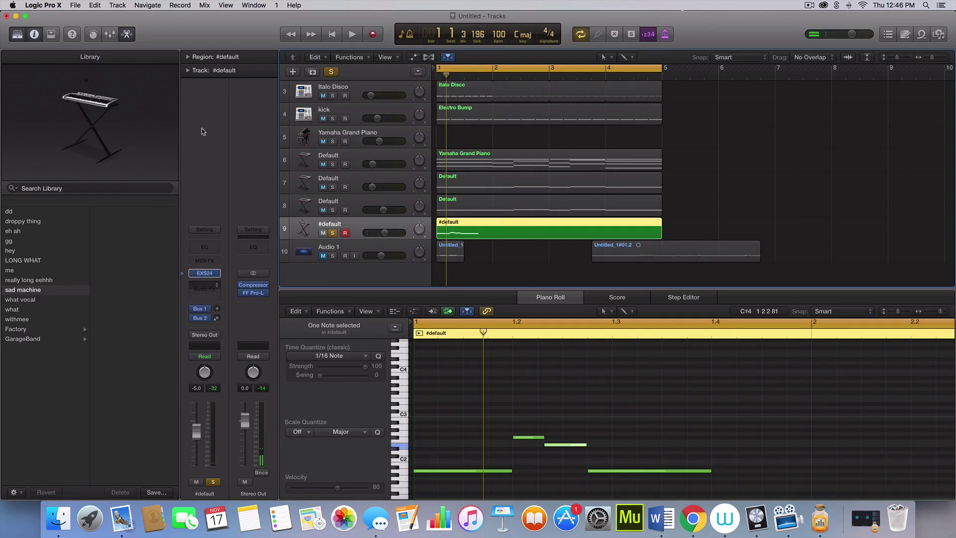
pyautogui.click(56, 88)
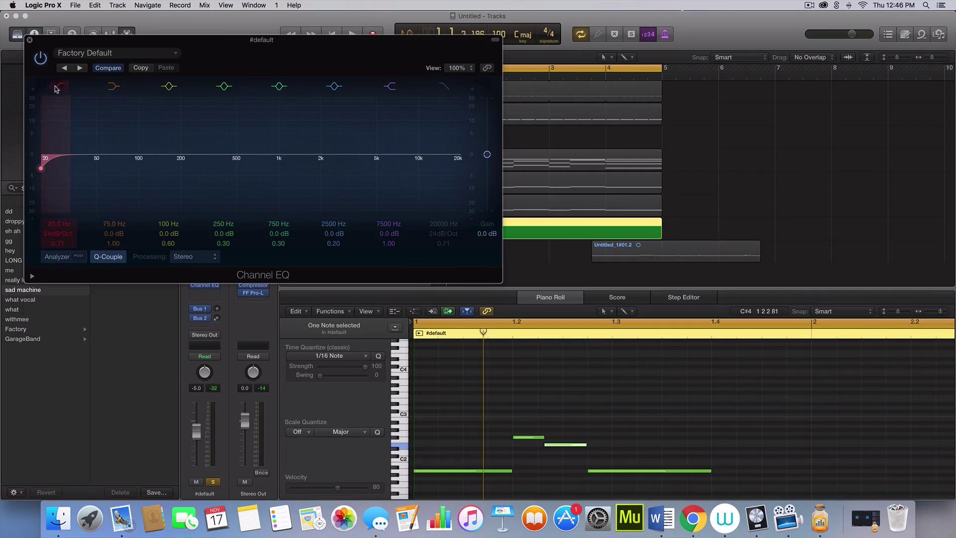
pyautogui.moveTo(85, 185); pyautogui.dragTo(203, 194)
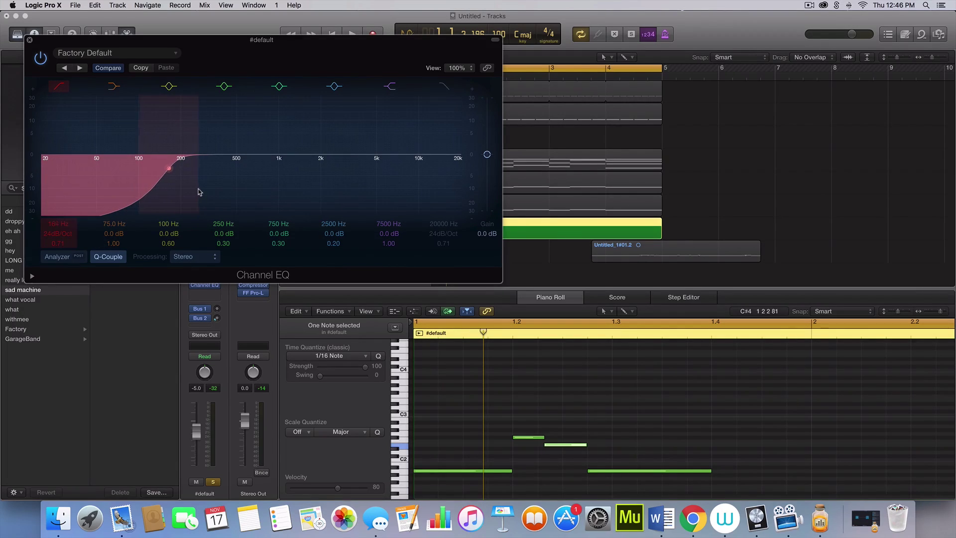
# - Cut 680 Hz by 4 dB, raise the high shelf to +5 dB at 3300 Hz, close the Channel EQ, and unsolo the track
pyautogui.moveTo(261, 156); pyautogui.dragTo(263, 171)
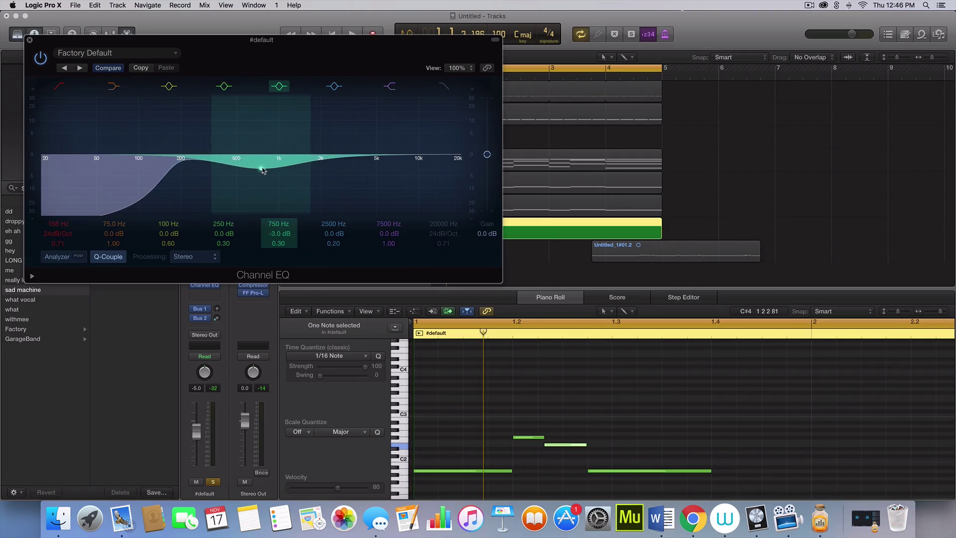
pyautogui.press('space')
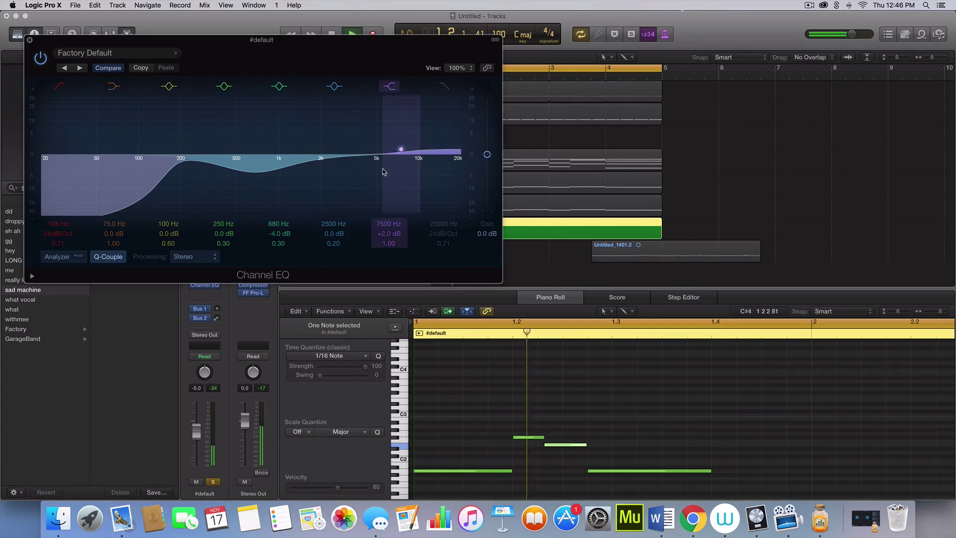
pyautogui.moveTo(393, 154); pyautogui.dragTo(334, 165)
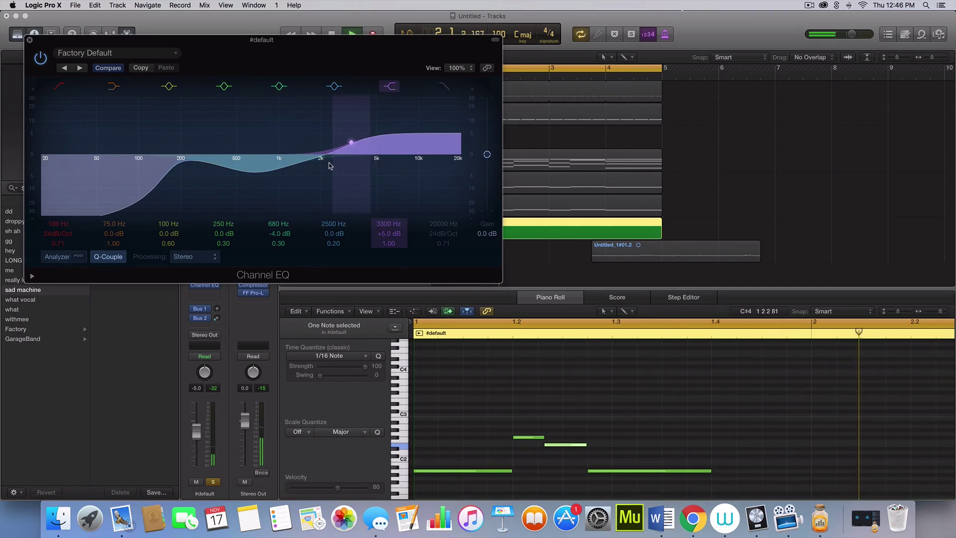
pyautogui.click(30, 40)
pyautogui.click(333, 232)
pyautogui.press('space')
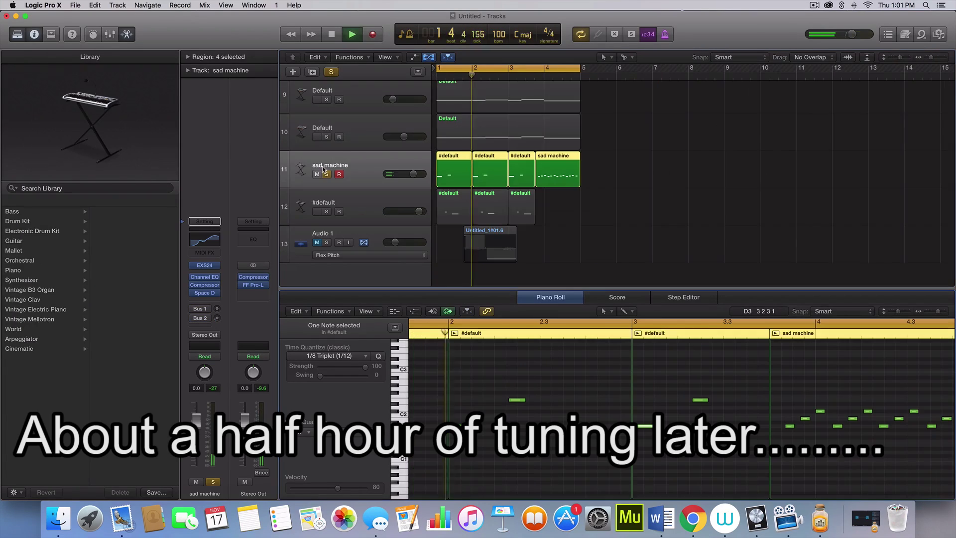
# - Select the lower #default track and play the full arrangement while looking over the layered tracks
pyautogui.click(368, 200)
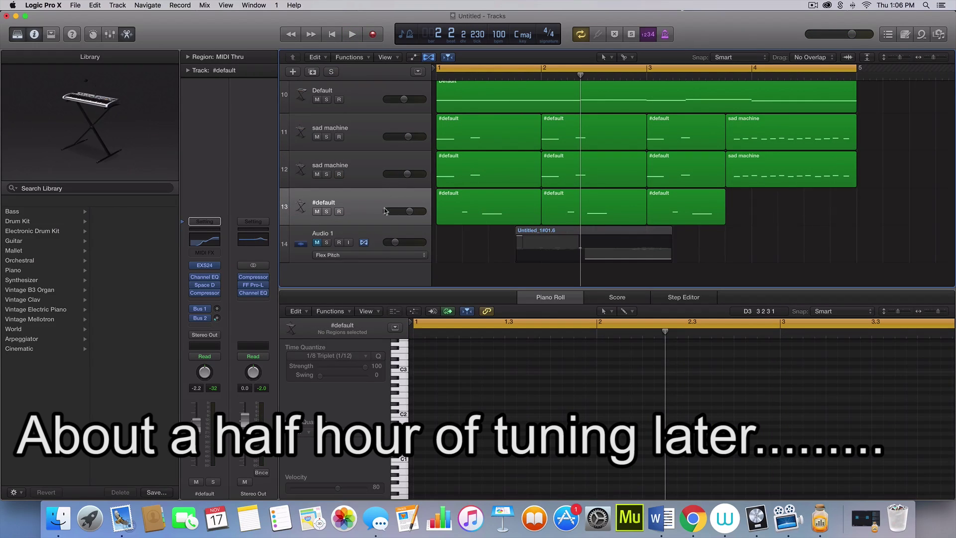
pyautogui.press('space')
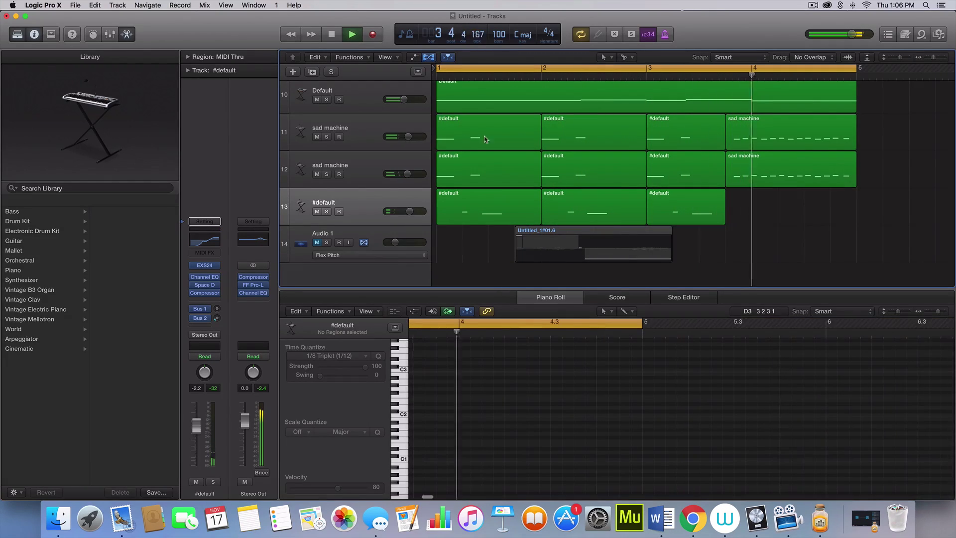
pyautogui.scroll(3, 494, 158)
pyautogui.scroll(2, 495, 156)
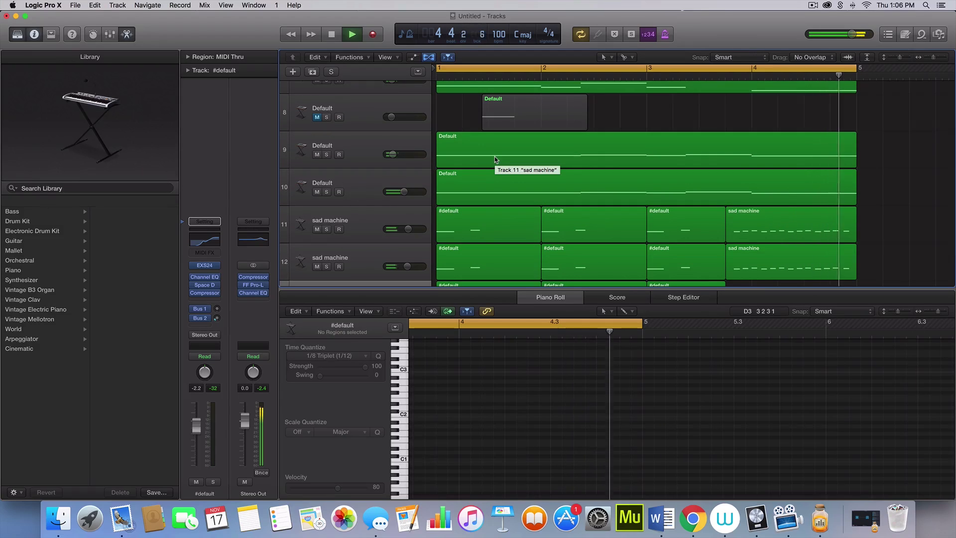
pyautogui.scroll(2, 500, 167)
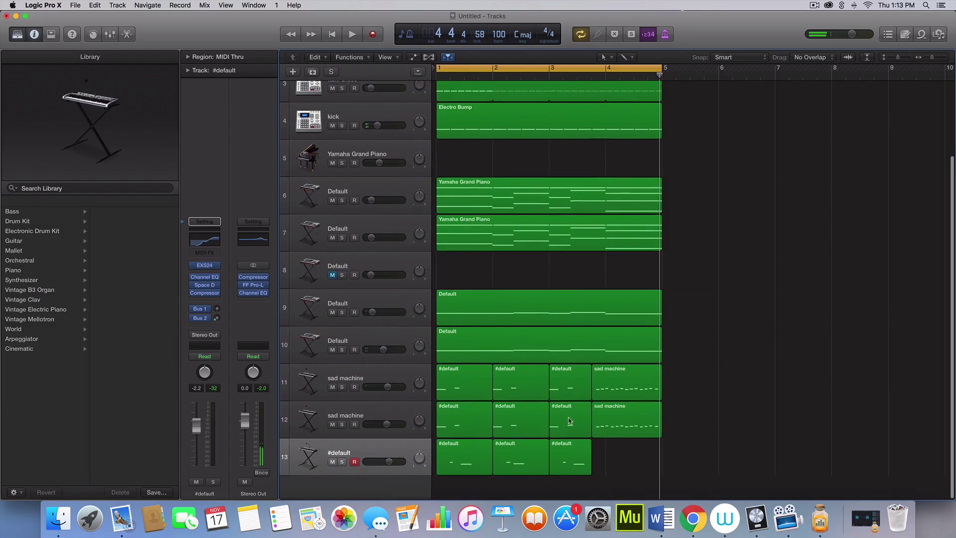
# - Examine the channel strips of both sad machine tracks and Default track 10, along with the vocal regions in the arrangement
pyautogui.click(365, 416)
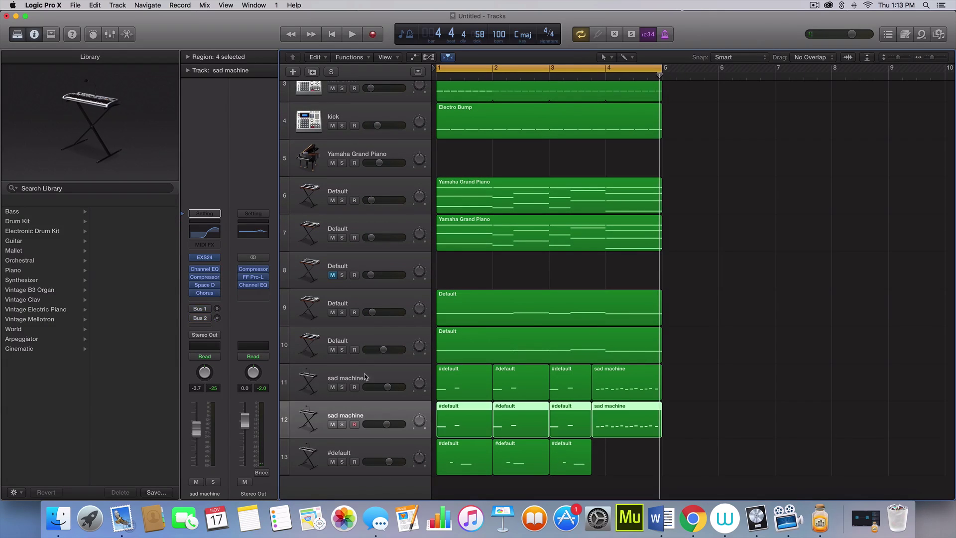
pyautogui.click(366, 376)
pyautogui.scroll(1, 630, 423)
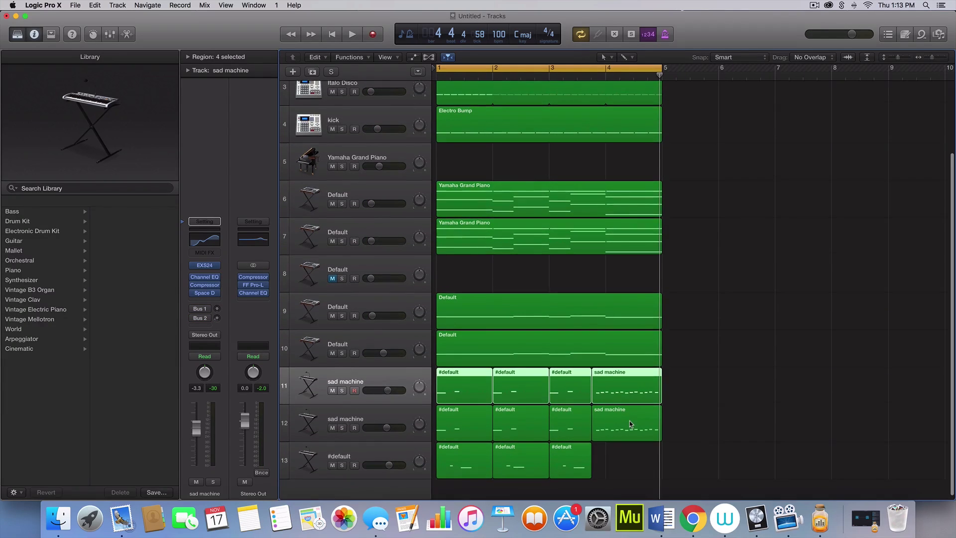
pyautogui.click(698, 423)
pyautogui.scroll(1, 722, 398)
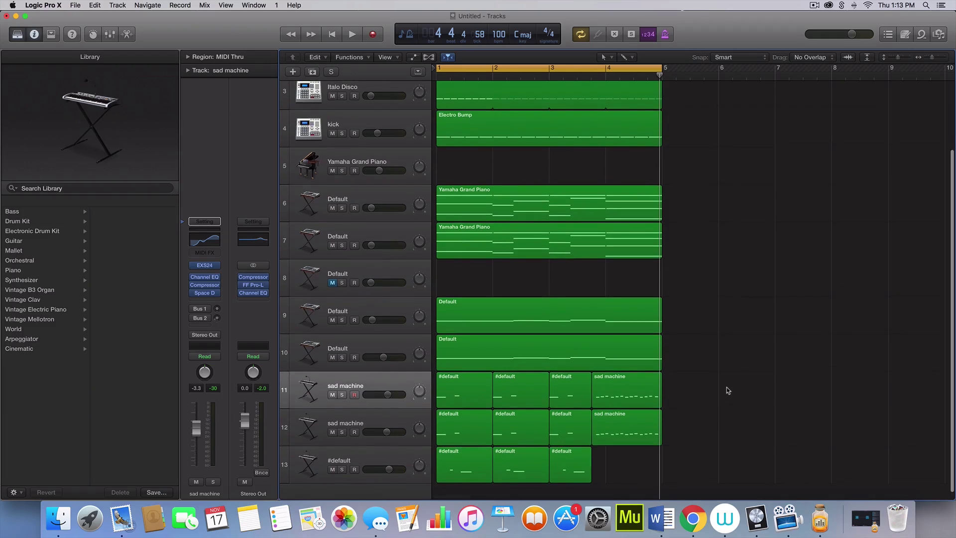
pyautogui.click(401, 343)
pyautogui.moveTo(723, 447); pyautogui.dragTo(483, 402)
pyautogui.click(694, 428)
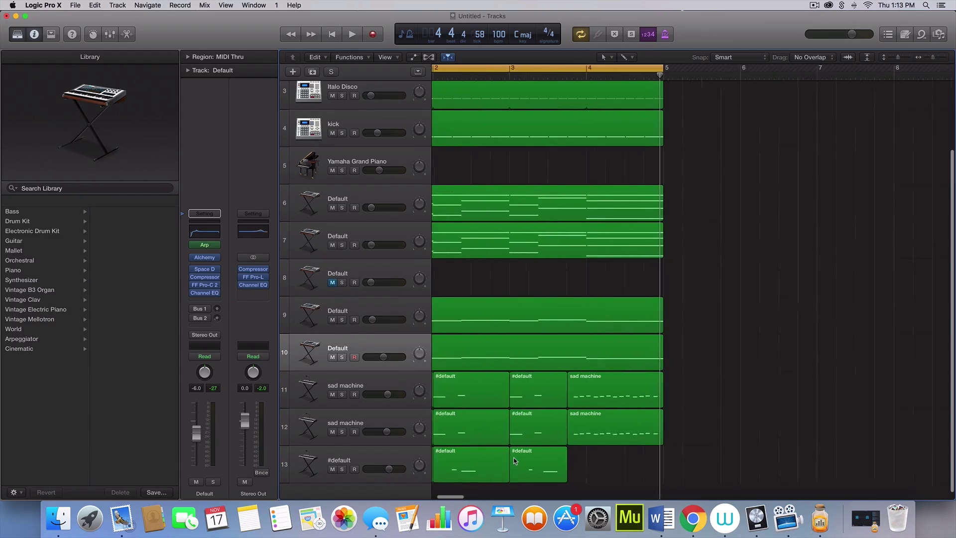
pyautogui.press('super+Right')
pyautogui.press('super+Right')
pyautogui.press('super+Left')
pyautogui.press('super+Left')
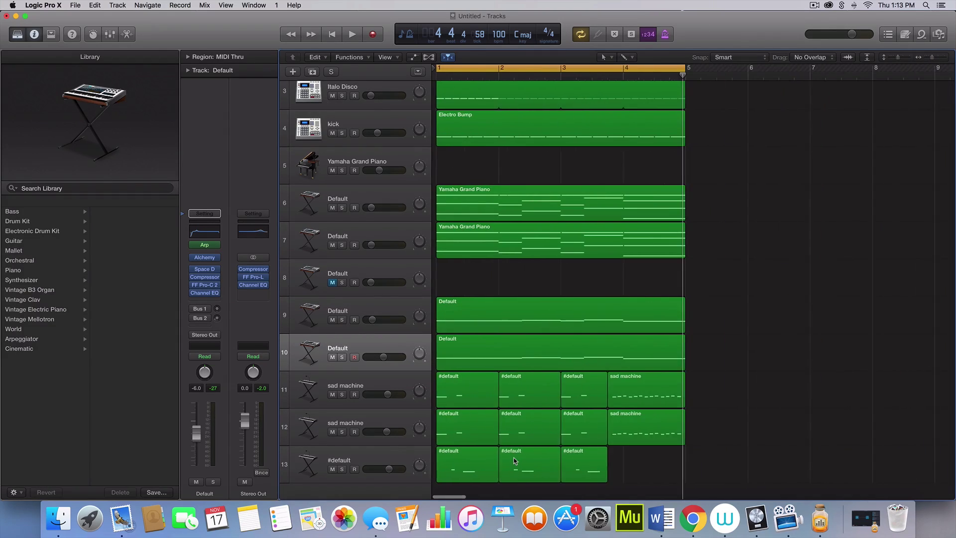
# - Listen to the chord synth on Default track 6 in solo, leaving track 7 unsoloed, and clear the solo
pyautogui.scroll(1, 440, 357)
pyautogui.click(343, 260)
pyautogui.click(341, 224)
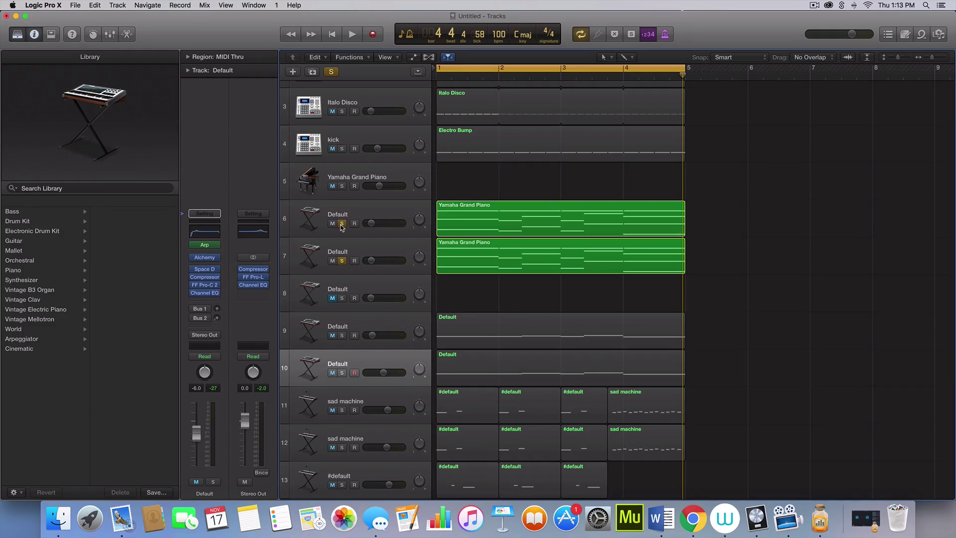
pyautogui.click(341, 261)
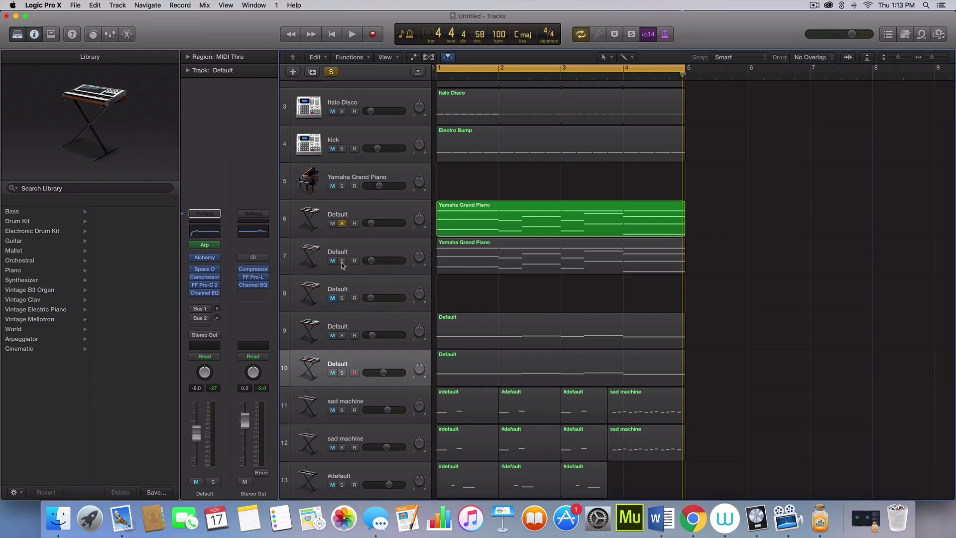
pyautogui.click(356, 215)
pyautogui.press('space')
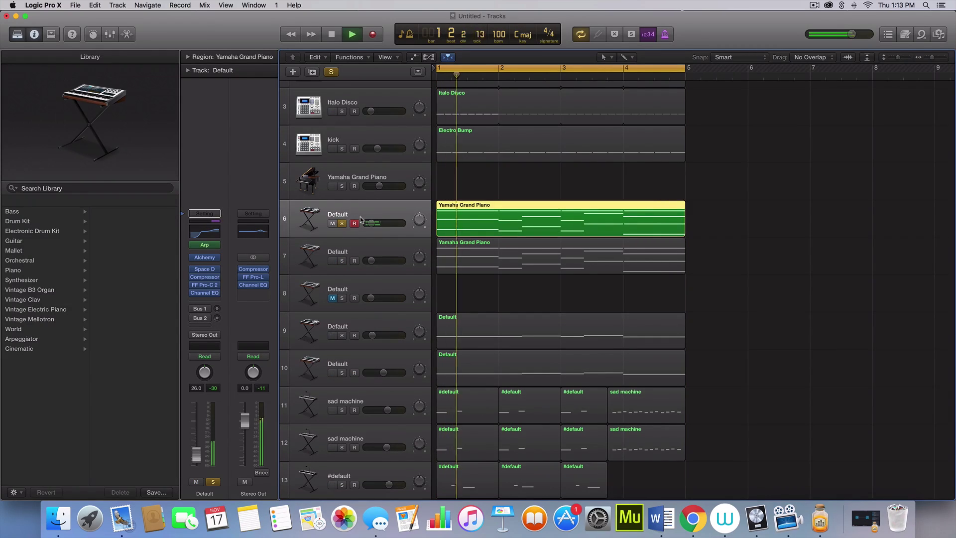
pyautogui.click(342, 224)
# - Listen to Default track 7 in solo, clear the solo, and inspect the track's Direction Mixer settings
pyautogui.click(342, 251)
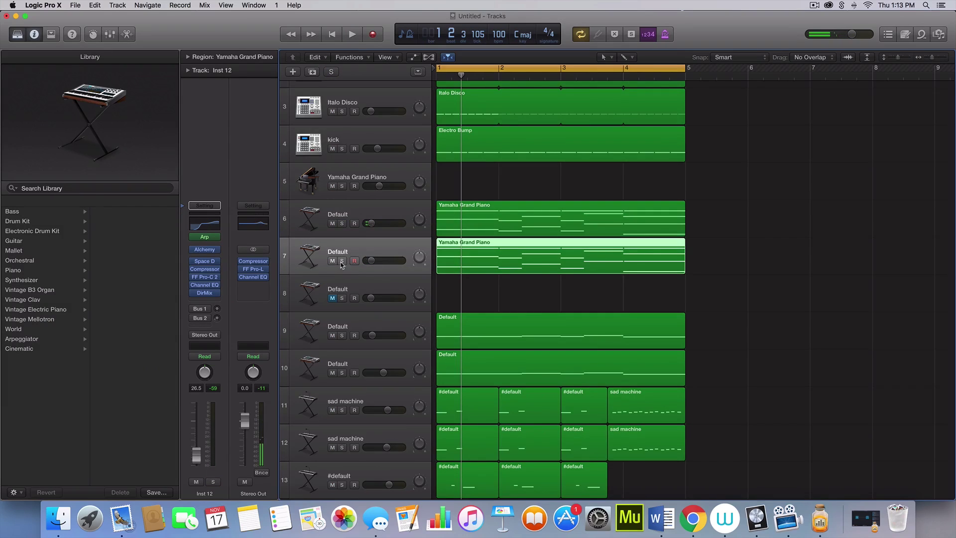
pyautogui.click(341, 261)
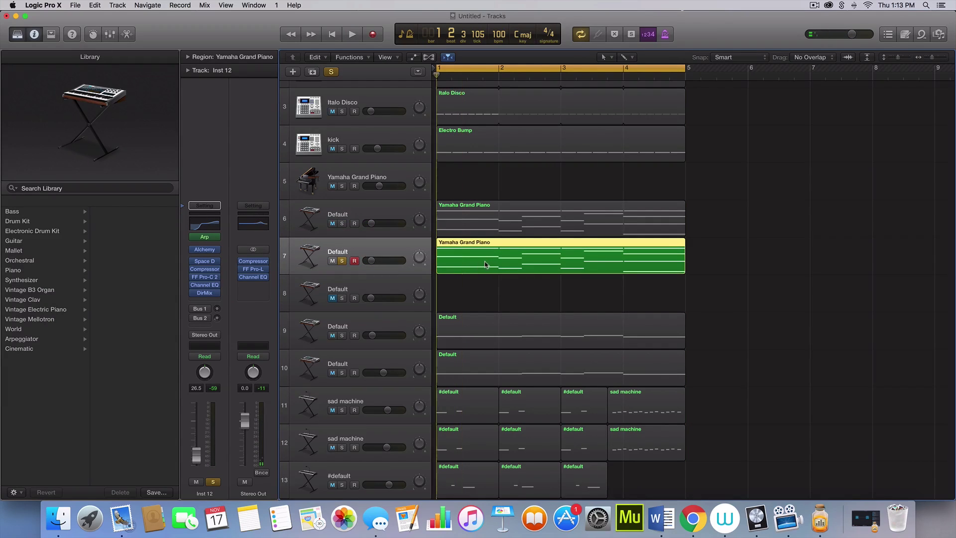
pyautogui.press('space')
pyautogui.press('space')
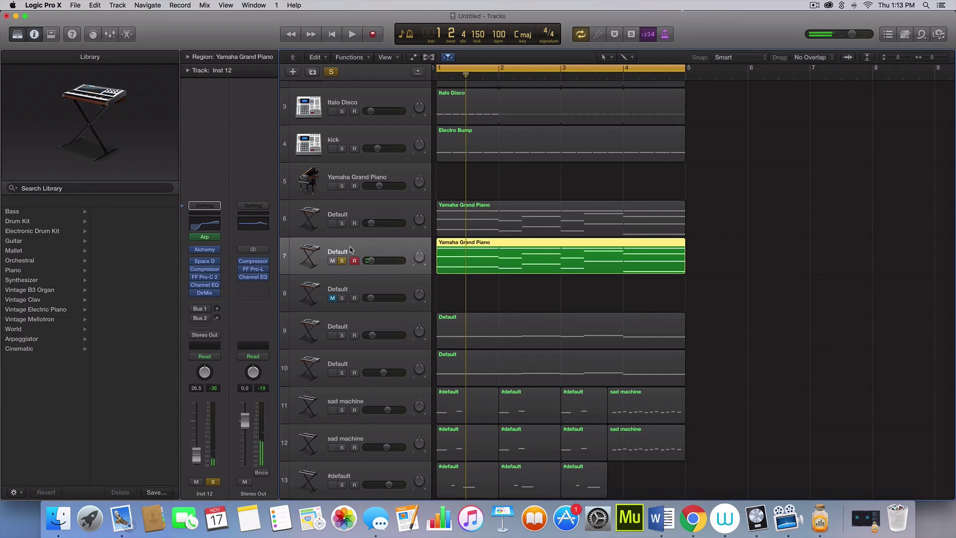
pyautogui.click(342, 262)
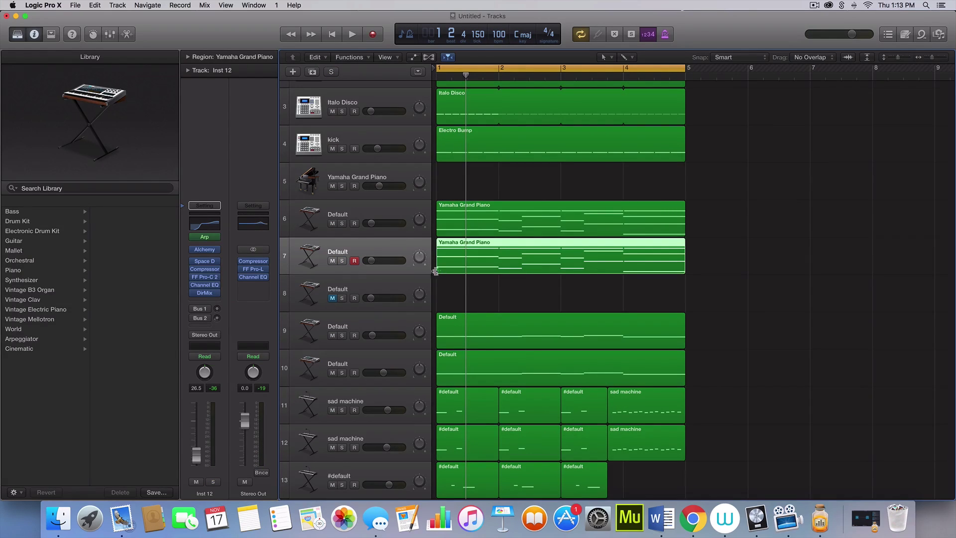
pyautogui.click(208, 293)
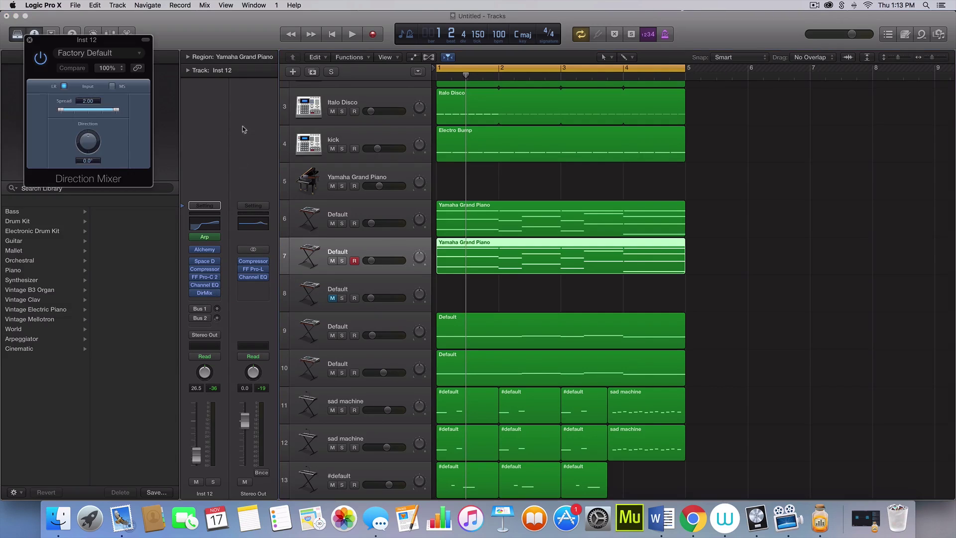
pyautogui.click(30, 40)
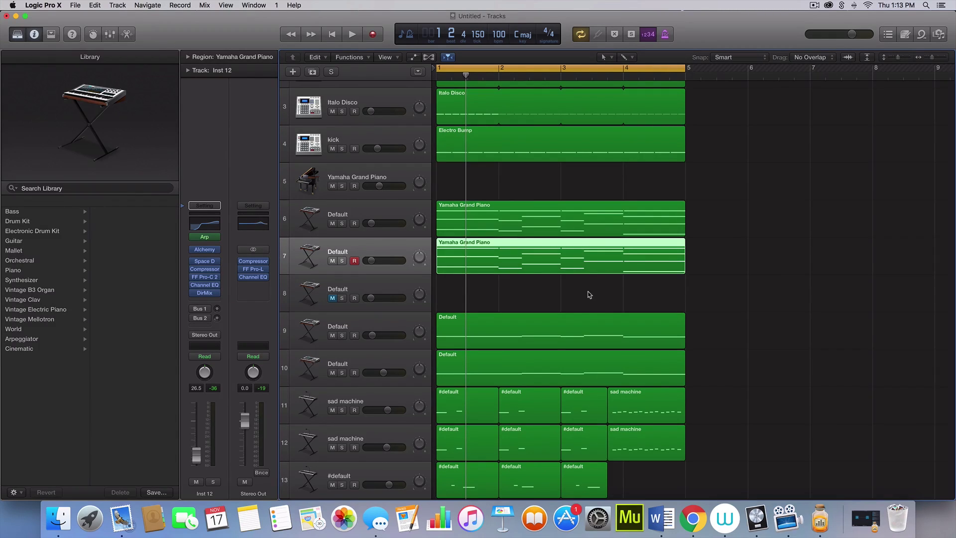
# - Delete the empty muted Default track 8 and the empty Yamaha Grand Piano track from the arrangement
pyautogui.click(468, 284)
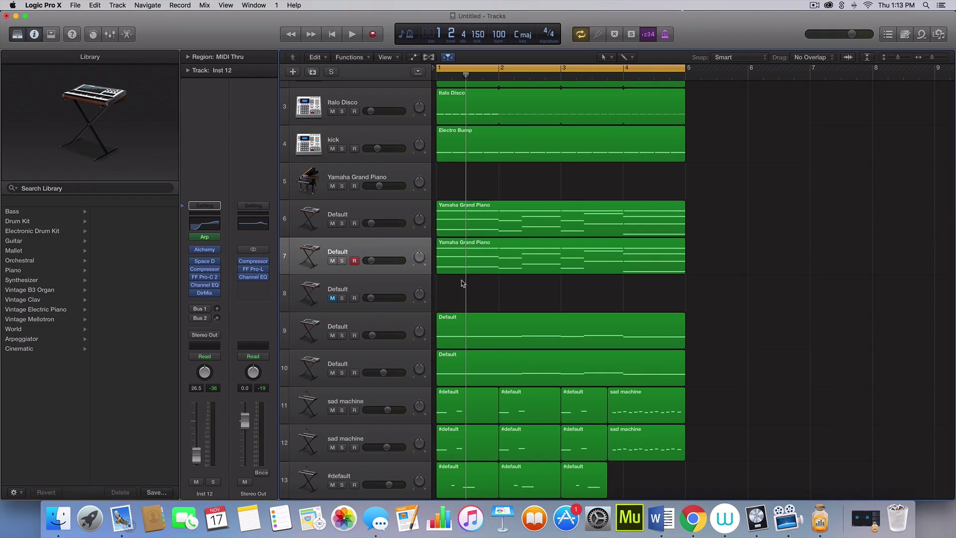
pyautogui.click(421, 284)
pyautogui.press('super+BackSpace')
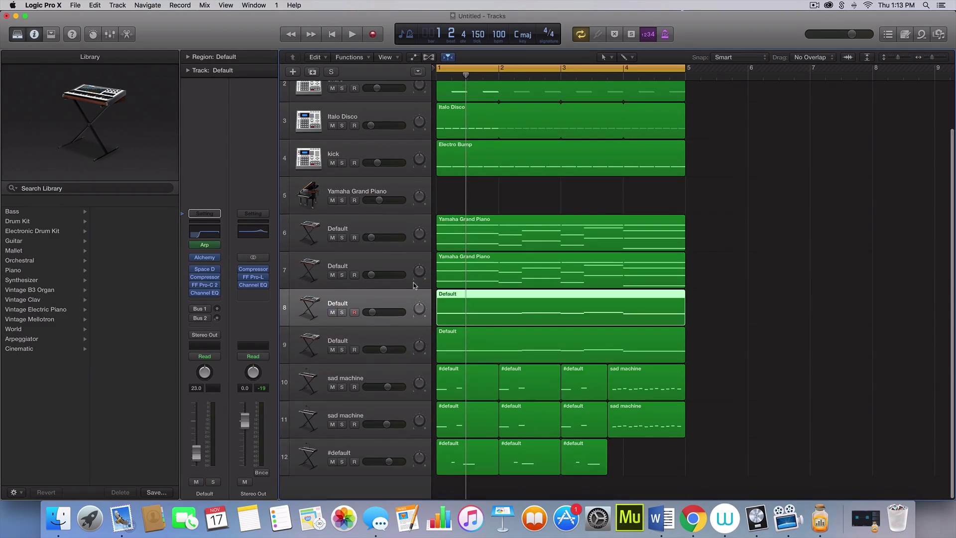
pyautogui.click(387, 195)
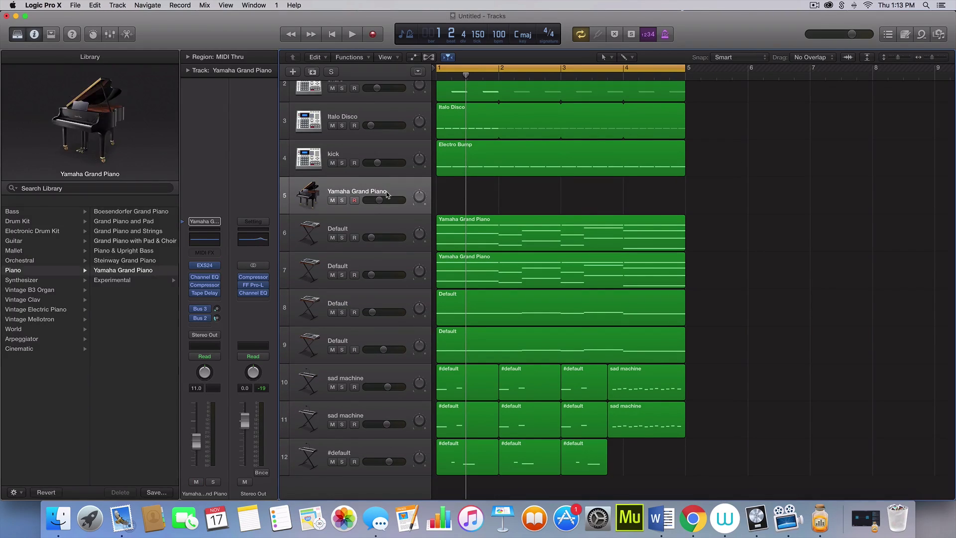
pyautogui.press('super+BackSpace')
pyautogui.scroll(1, 696, 258)
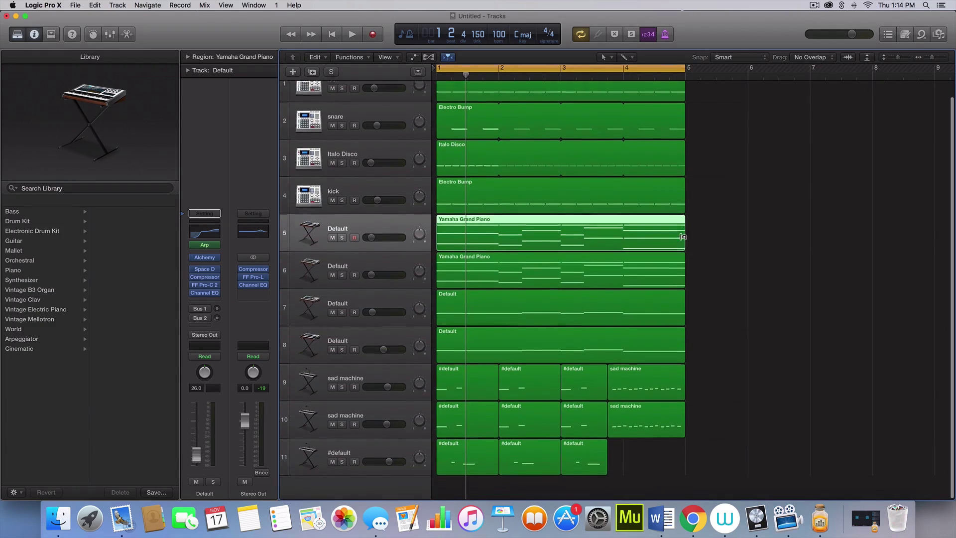
pyautogui.scroll(1, 682, 236)
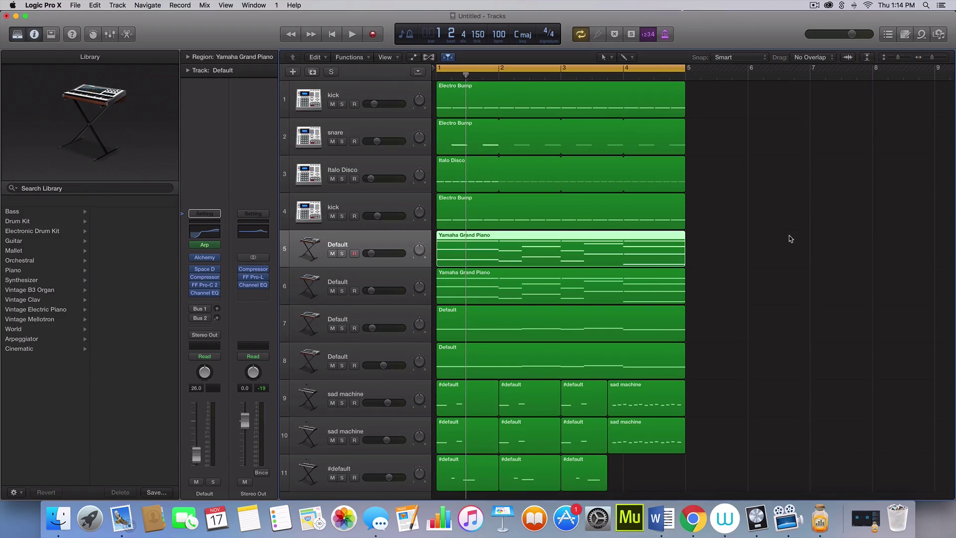
pyautogui.scroll(-2, 656, 234)
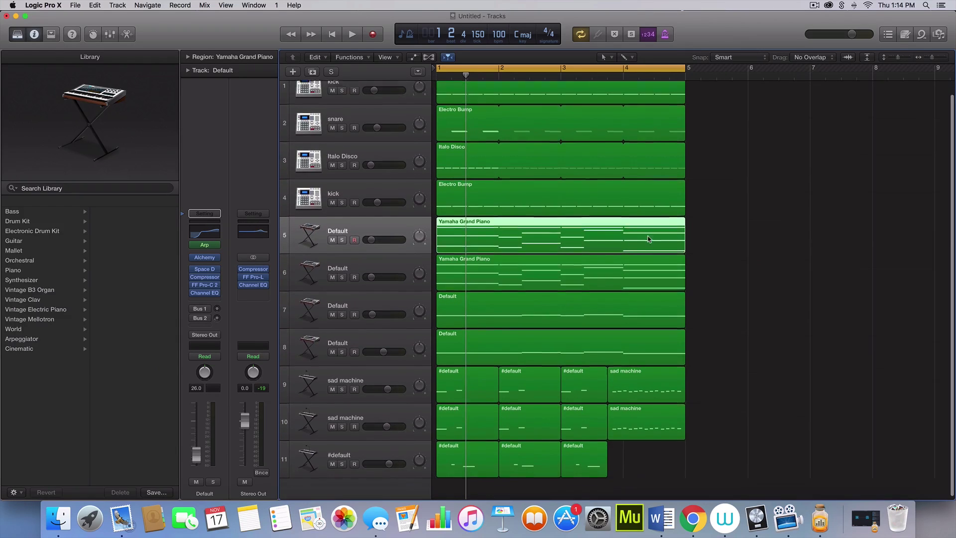